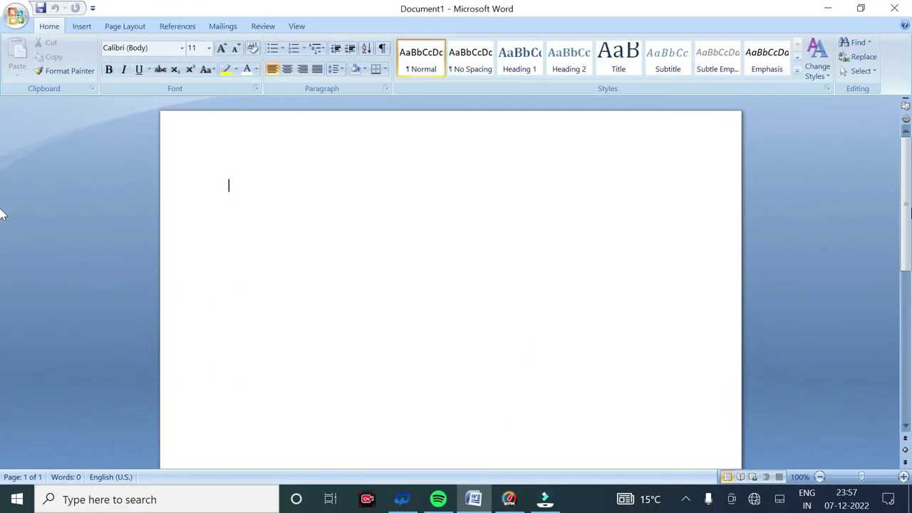
# Draw a vertical straight line down the page, then undo it
pyautogui.click(81, 26)
pyautogui.click(193, 57)
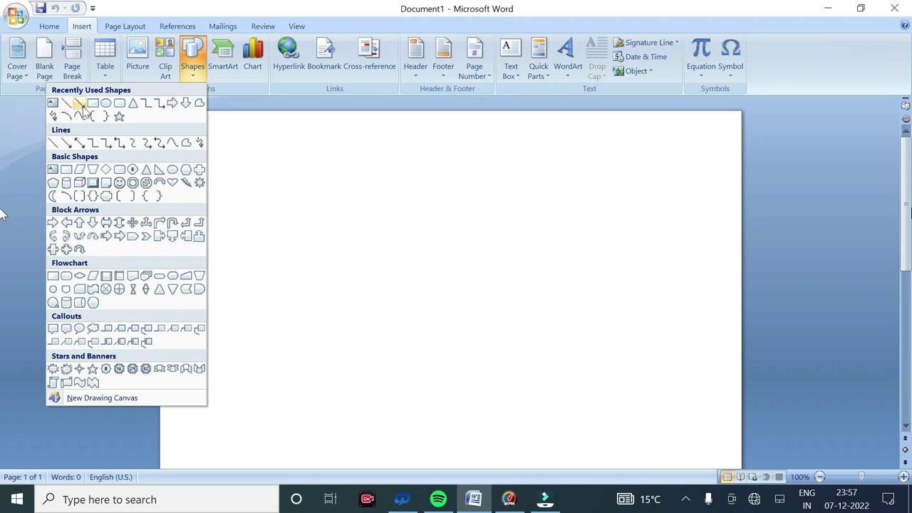
pyautogui.click(79, 103)
pyautogui.moveTo(272, 119); pyautogui.dragTo(279, 314)
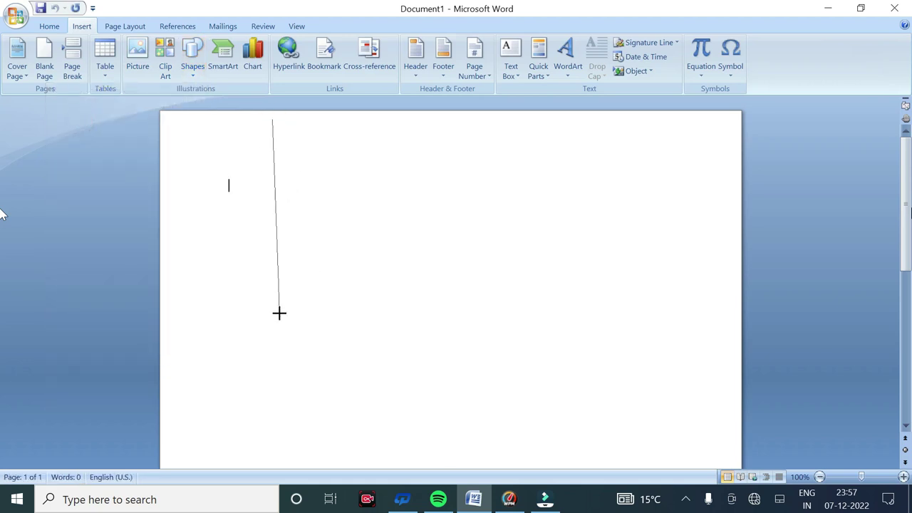
pyautogui.hotkey('ctrl', 'z')
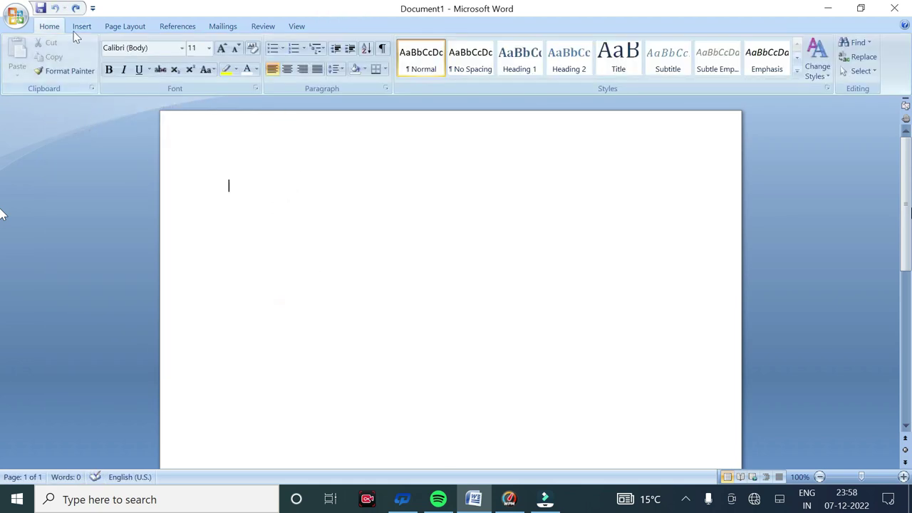
# Draw a large rectangle spanning most of the blank page
pyautogui.click(81, 27)
pyautogui.click(186, 71)
pyautogui.click(90, 101)
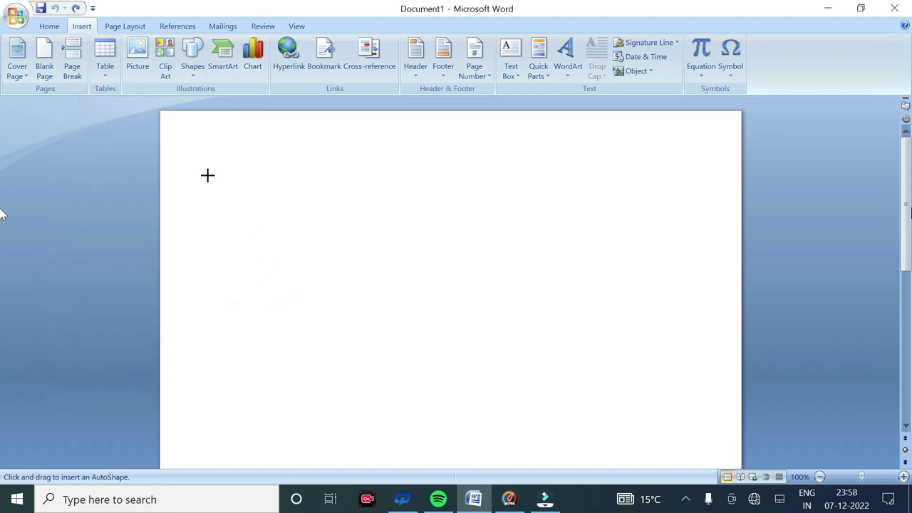
pyautogui.moveTo(268, 151); pyautogui.dragTo(549, 468)
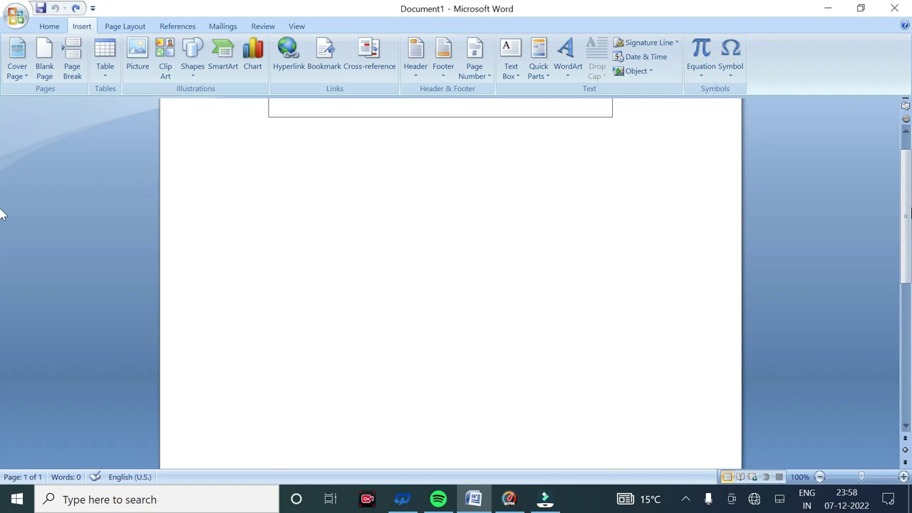
pyautogui.moveTo(549, 468); pyautogui.dragTo(609, 388)
pyautogui.moveTo(599, 448); pyautogui.dragTo(592, 440)
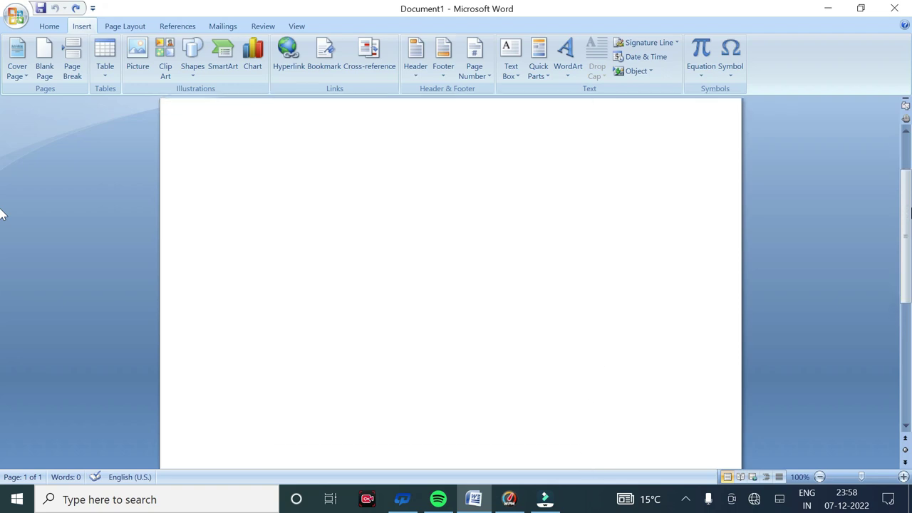
pyautogui.moveTo(592, 440); pyautogui.dragTo(624, 410)
# Move the rectangle up and pull its bottom edge up to 14.06 cm by 13.18 cm
pyautogui.scroll(3, 529, 392)
pyautogui.moveTo(496, 408); pyautogui.dragTo(489, 369)
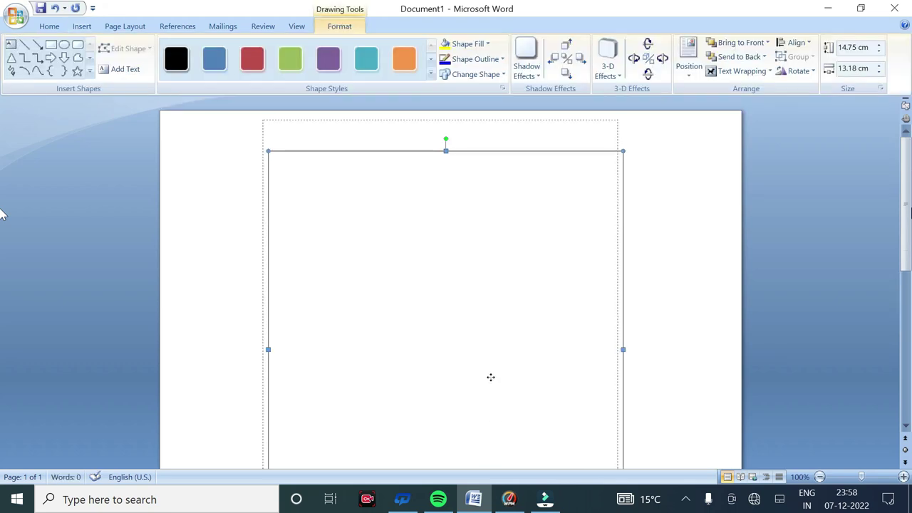
pyautogui.scroll(-1, 489, 369)
pyautogui.scroll(-2, 493, 397)
pyautogui.scroll(1, 451, 438)
pyautogui.moveTo(440, 438); pyautogui.dragTo(440, 419)
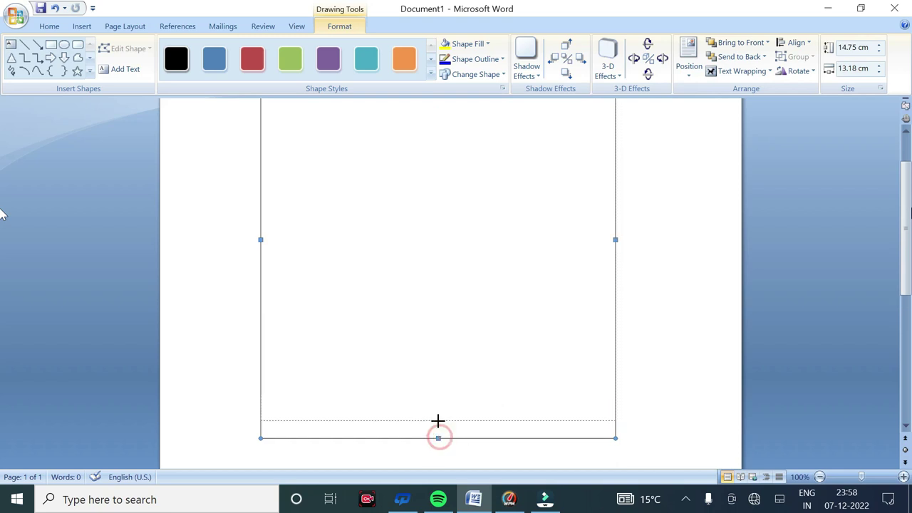
pyautogui.scroll(2, 444, 427)
pyautogui.scroll(-1, 443, 427)
pyautogui.scroll(1, 443, 427)
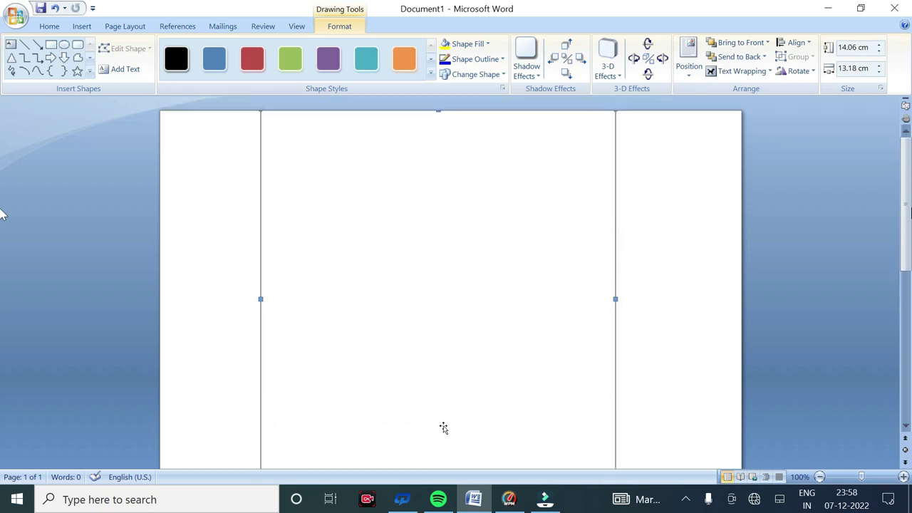
pyautogui.click(79, 27)
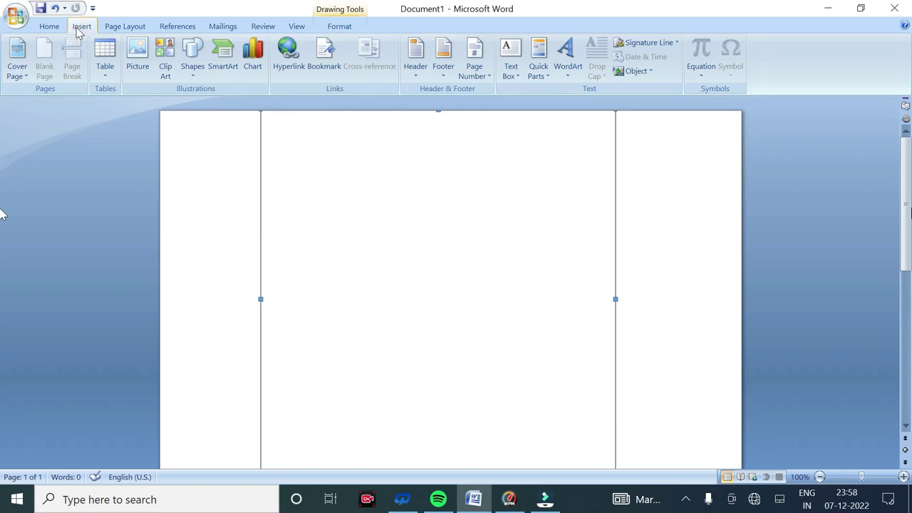
# Switch the page orientation to landscape
pyautogui.click(115, 27)
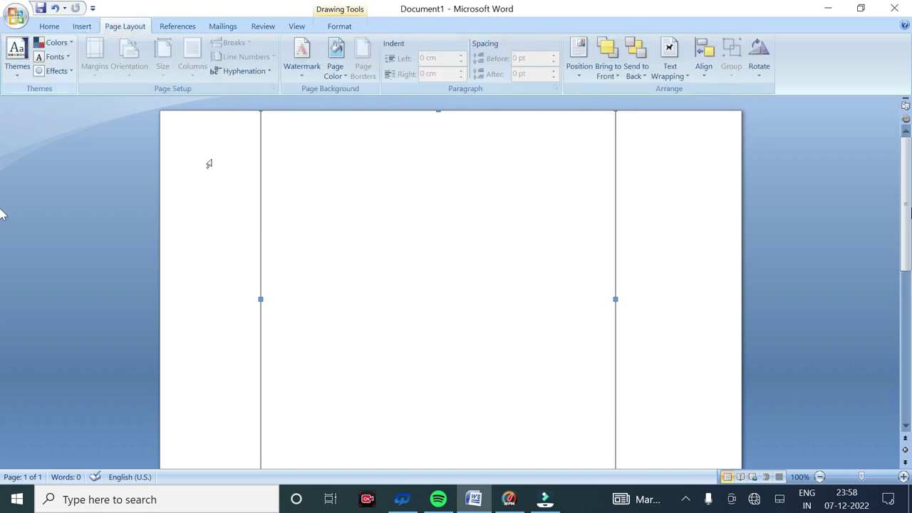
pyautogui.click(210, 164)
pyautogui.click(129, 55)
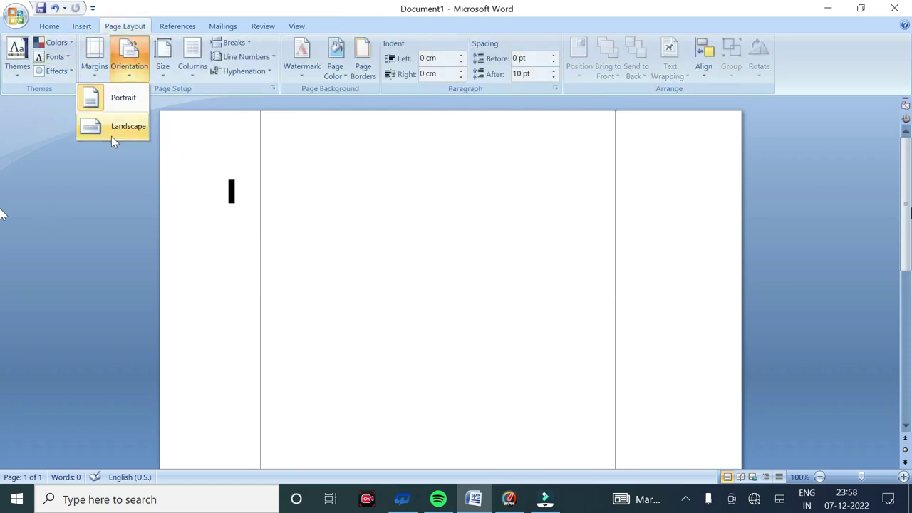
pyautogui.click(111, 131)
# Reposition the rectangle higher, narrow it and lengthen it into a tall frame left of centre
pyautogui.moveTo(175, 206); pyautogui.dragTo(257, 230)
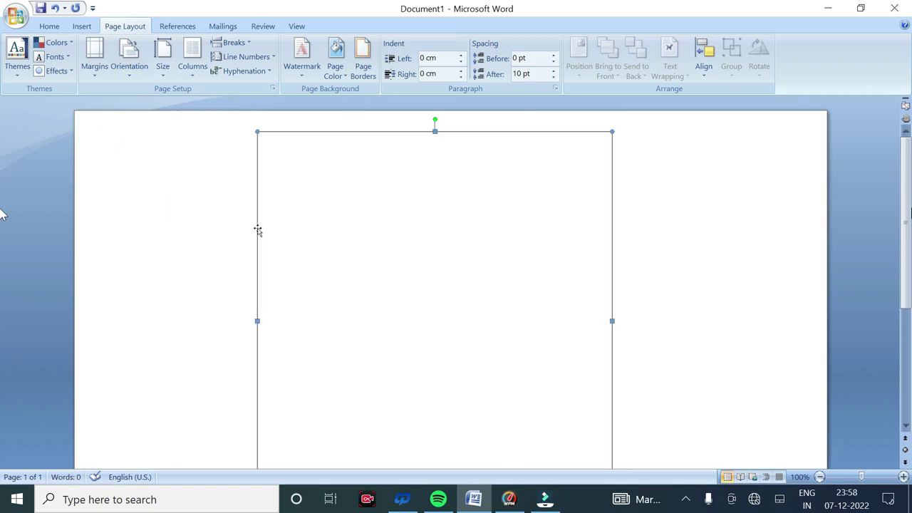
pyautogui.scroll(-3, 382, 366)
pyautogui.moveTo(434, 373)
pyautogui.mouseDown()
pyautogui.moveTo(428, 307)
pyautogui.moveTo(319, 342)
pyautogui.moveTo(399, 310)
pyautogui.mouseUp()
pyautogui.scroll(3, 428, 310)
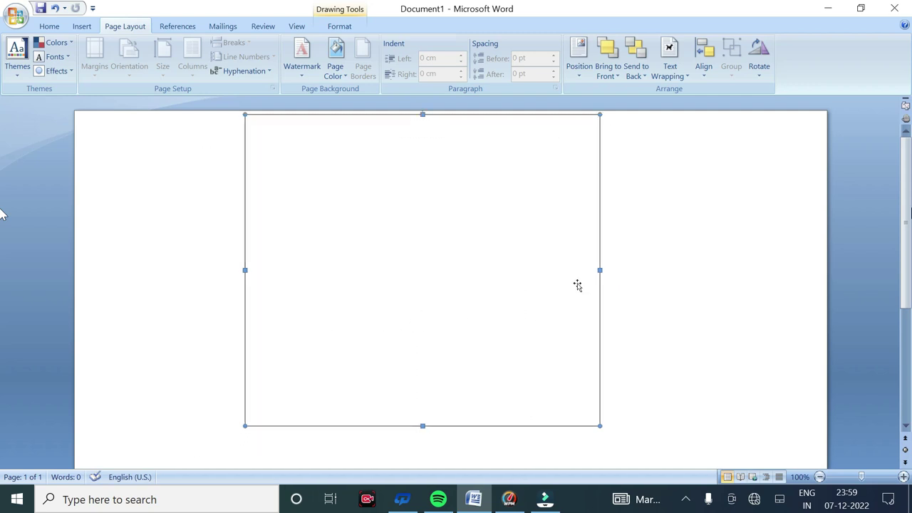
pyautogui.moveTo(600, 271); pyautogui.dragTo(543, 271)
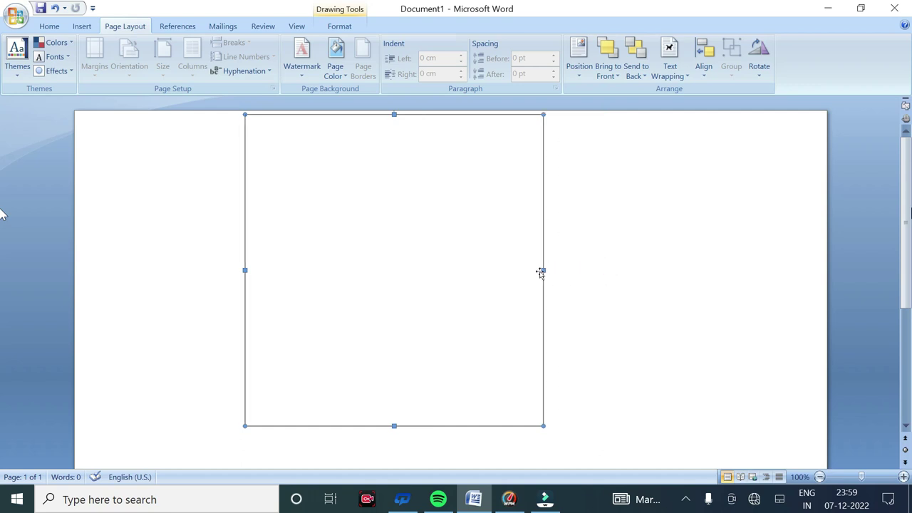
pyautogui.moveTo(447, 295); pyautogui.dragTo(469, 295)
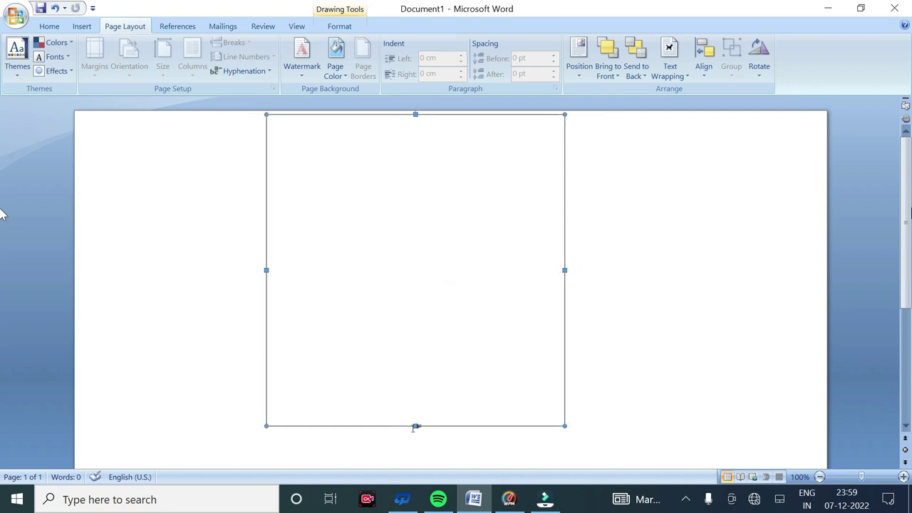
pyautogui.moveTo(415, 425); pyautogui.dragTo(422, 460)
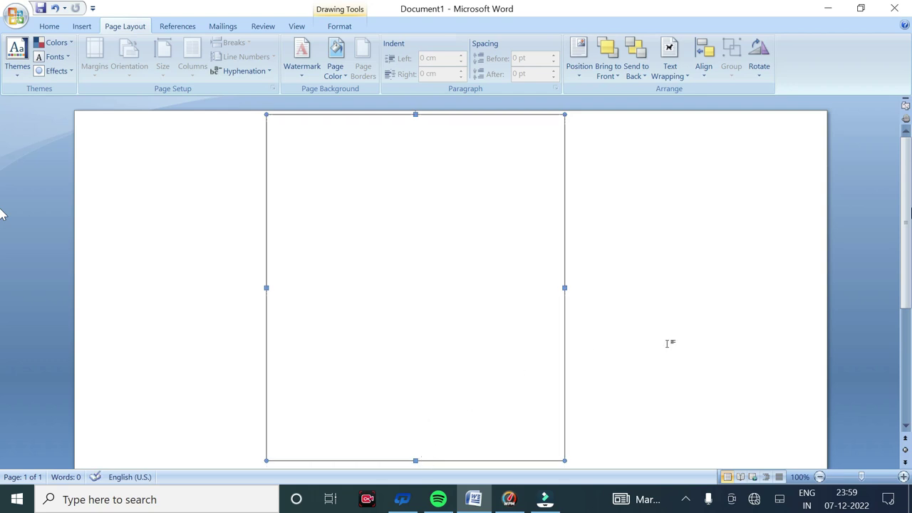
pyautogui.click(685, 499)
pyautogui.rightClick(670, 442)
pyautogui.click(686, 365)
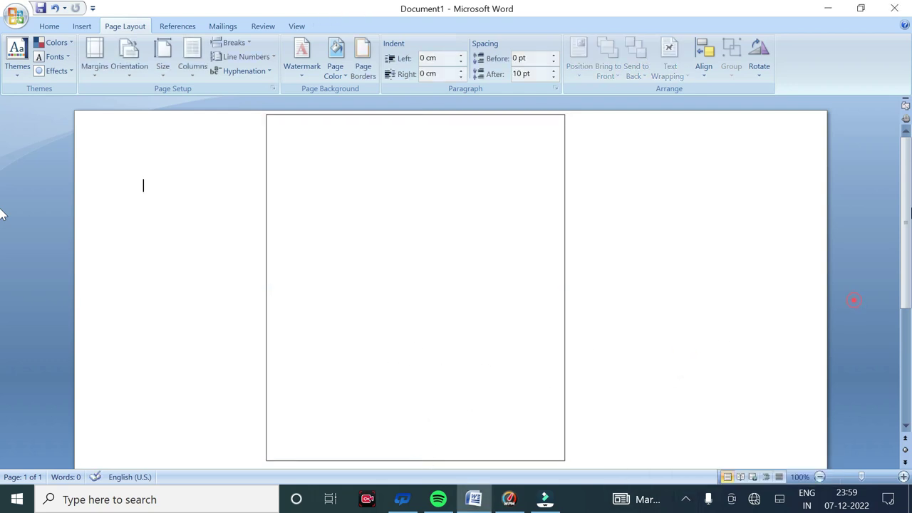
# Give the tall rectangle the solid orange shape style and no outline
pyautogui.click(81, 26)
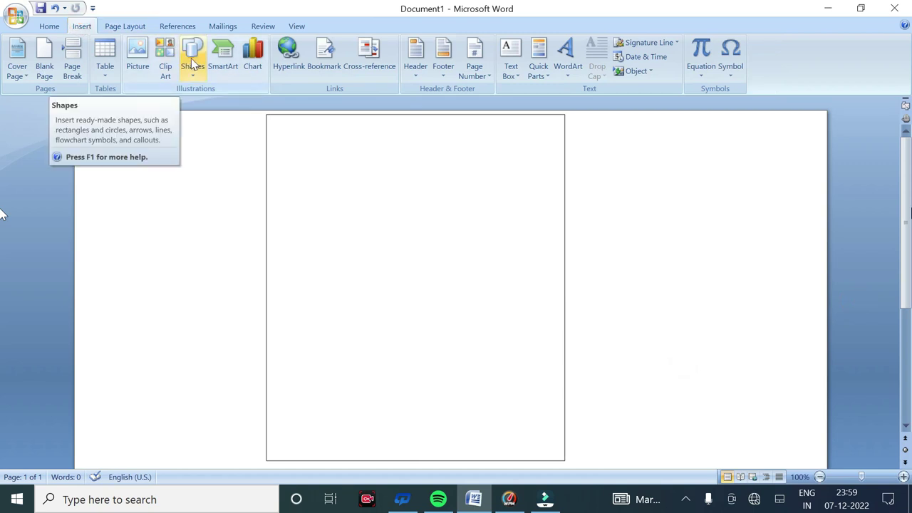
pyautogui.click(289, 189)
pyautogui.click(339, 26)
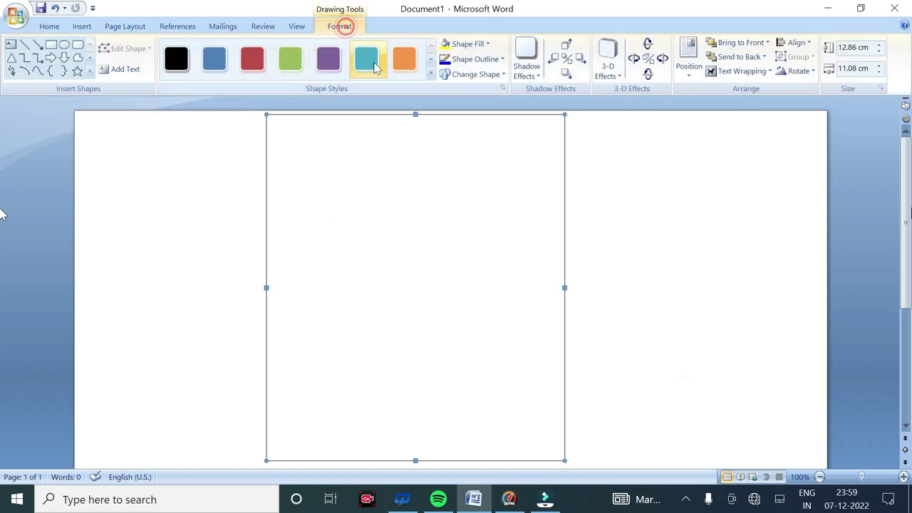
pyautogui.click(403, 58)
pyautogui.click(472, 59)
pyautogui.click(434, 171)
pyautogui.click(757, 227)
# Pick the Rectangle shape from the Shapes gallery for the next shape
pyautogui.click(81, 26)
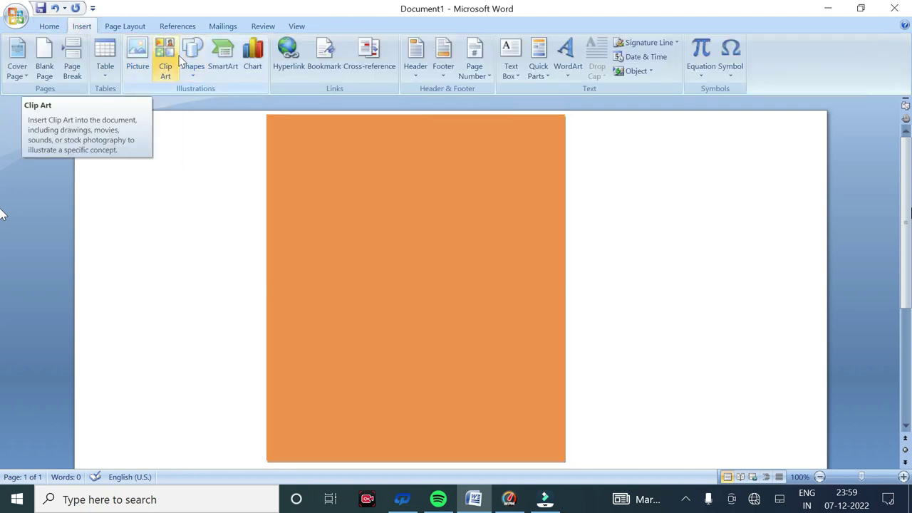
pyautogui.click(182, 63)
pyautogui.click(96, 103)
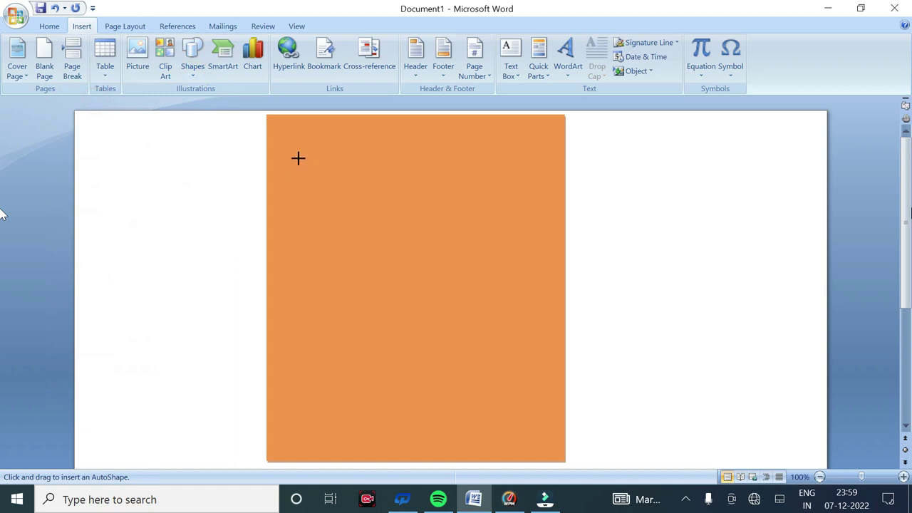
pyautogui.click(193, 53)
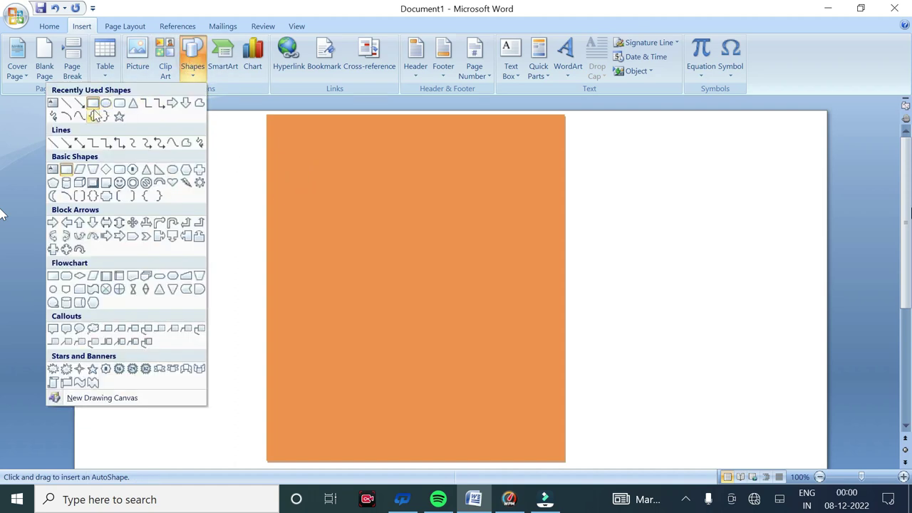
# Draw a 10.2 cm by 9.03 cm rectangle inside the orange shape
pyautogui.click(92, 103)
pyautogui.click(193, 55)
pyautogui.click(86, 105)
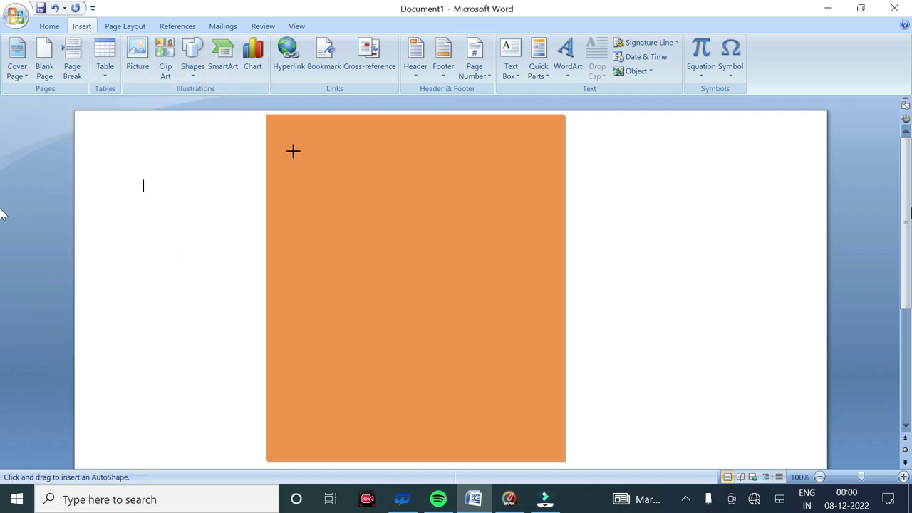
pyautogui.moveTo(288, 146)
pyautogui.mouseDown()
pyautogui.moveTo(516, 420)
pyautogui.moveTo(531, 421)
pyautogui.mouseUp()
# Fill the inner rectangle with white and remove its outline
pyautogui.click(467, 43)
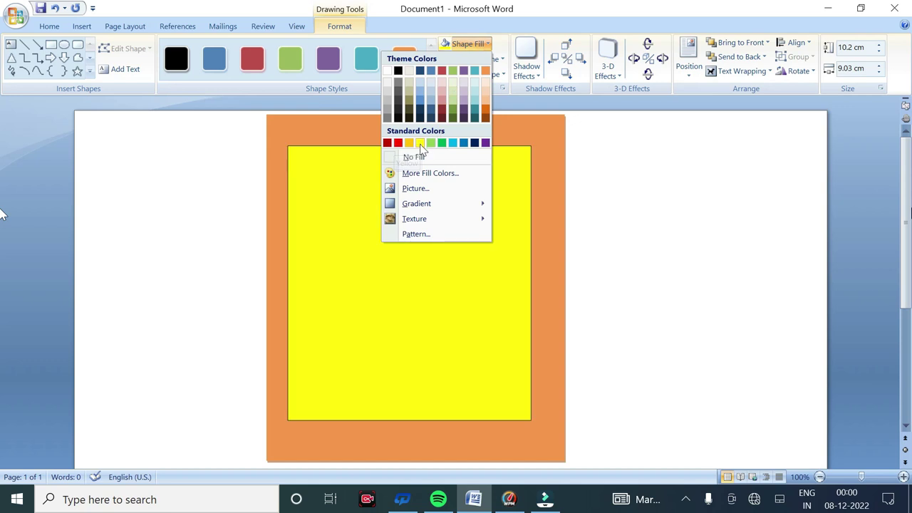
pyautogui.click(389, 70)
pyautogui.click(476, 59)
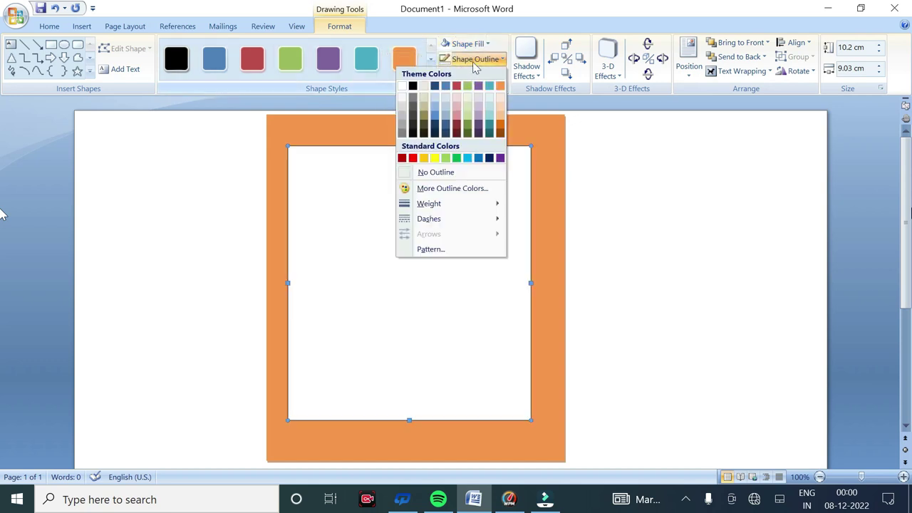
pyautogui.click(423, 171)
pyautogui.click(665, 199)
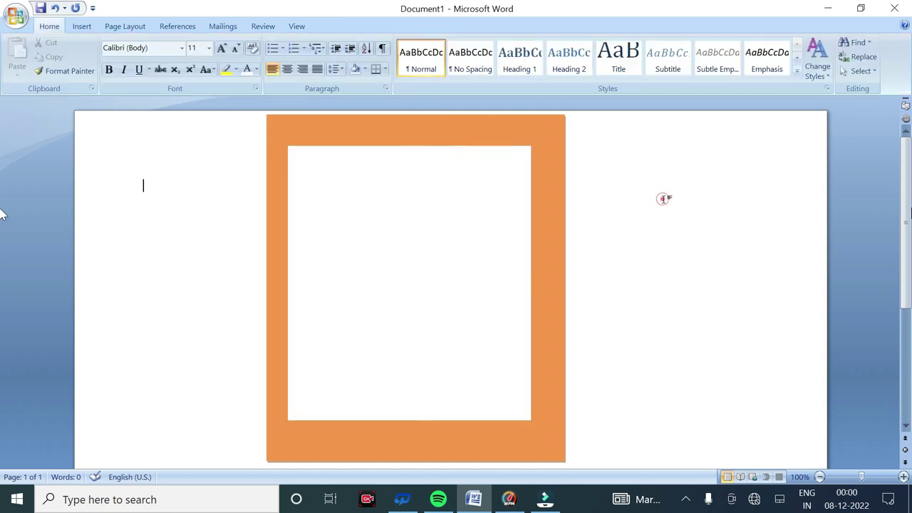
pyautogui.click(81, 27)
# Draw a 2.29 cm by 9.03 cm rectangle across the top of the white panel
pyautogui.click(191, 58)
pyautogui.click(85, 105)
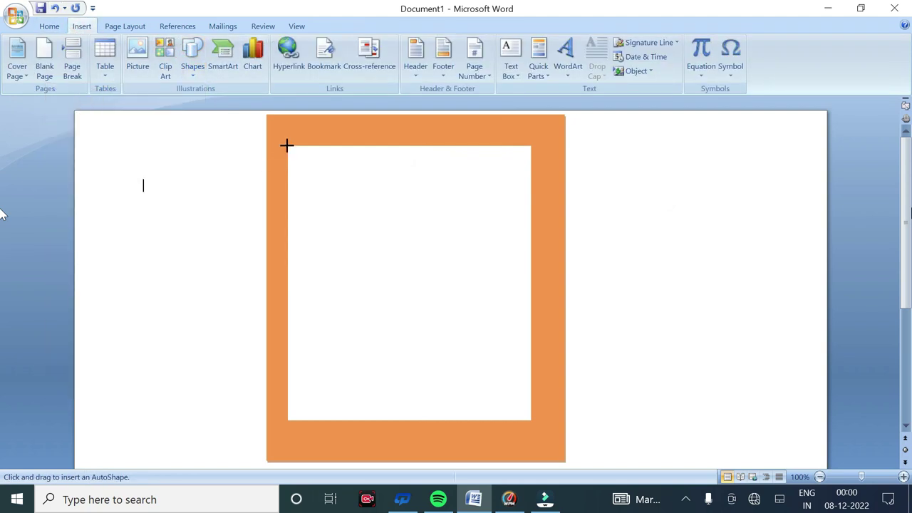
pyautogui.moveTo(286, 146); pyautogui.dragTo(533, 214)
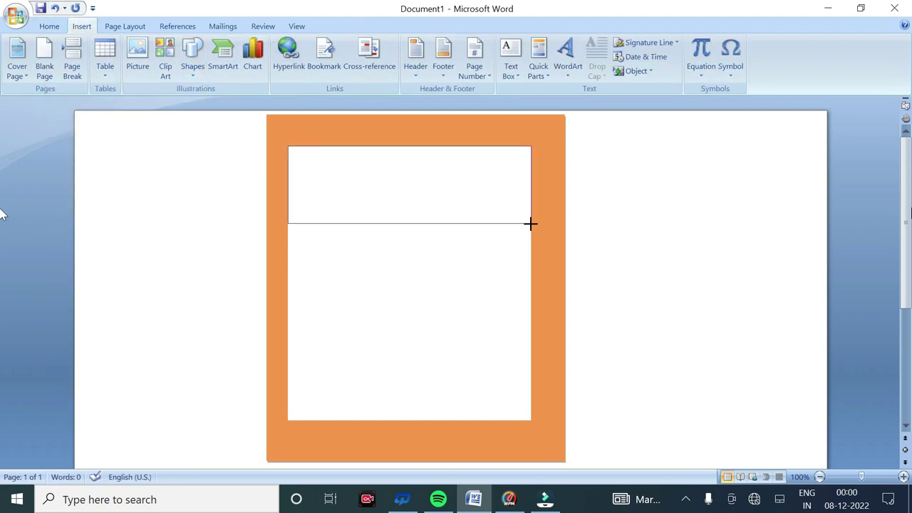
pyautogui.moveTo(533, 214); pyautogui.dragTo(531, 208)
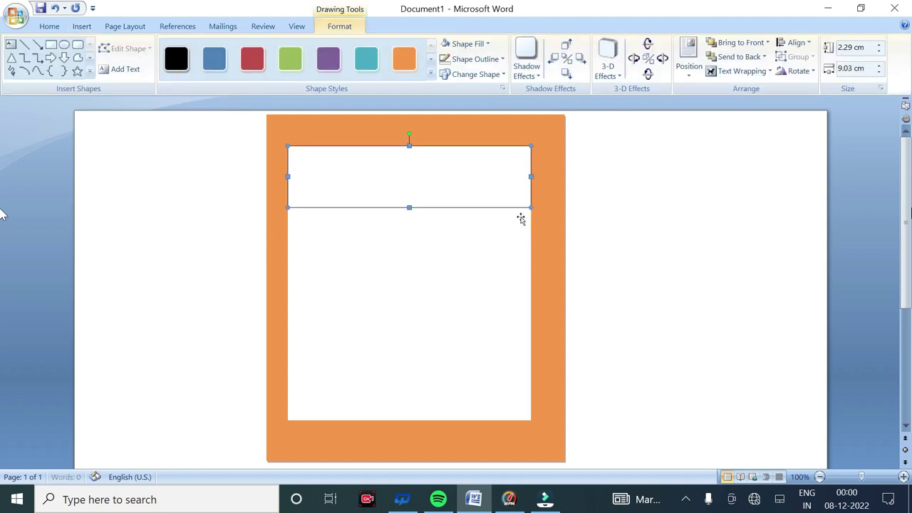
# Fill the band with a custom pale yellow colour and remove its outline
pyautogui.click(470, 44)
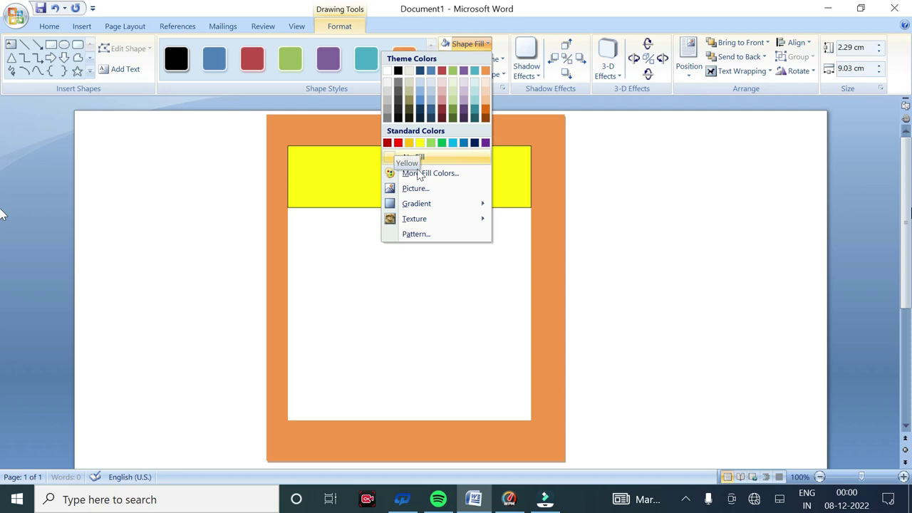
pyautogui.click(418, 173)
pyautogui.click(663, 120)
pyautogui.click(625, 159)
pyautogui.moveTo(725, 155); pyautogui.dragTo(728, 162)
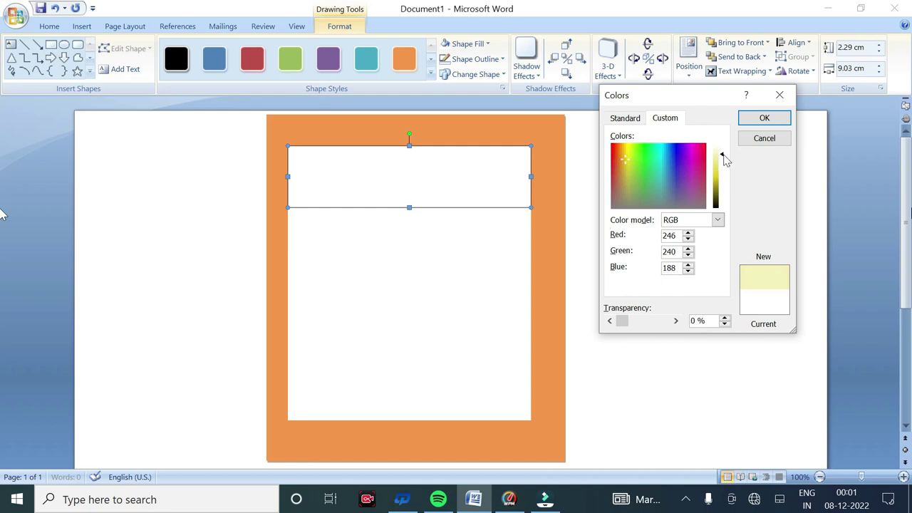
pyautogui.click(764, 118)
pyautogui.click(473, 59)
pyautogui.click(428, 196)
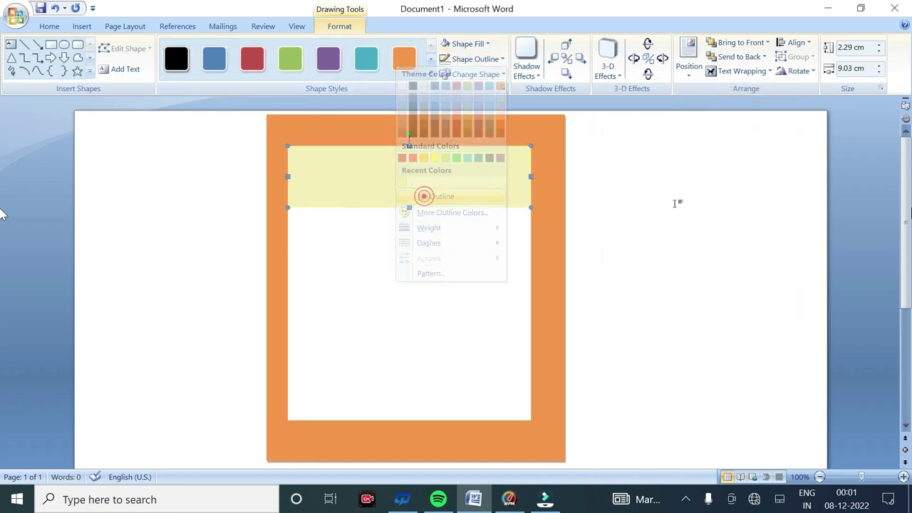
pyautogui.click(704, 198)
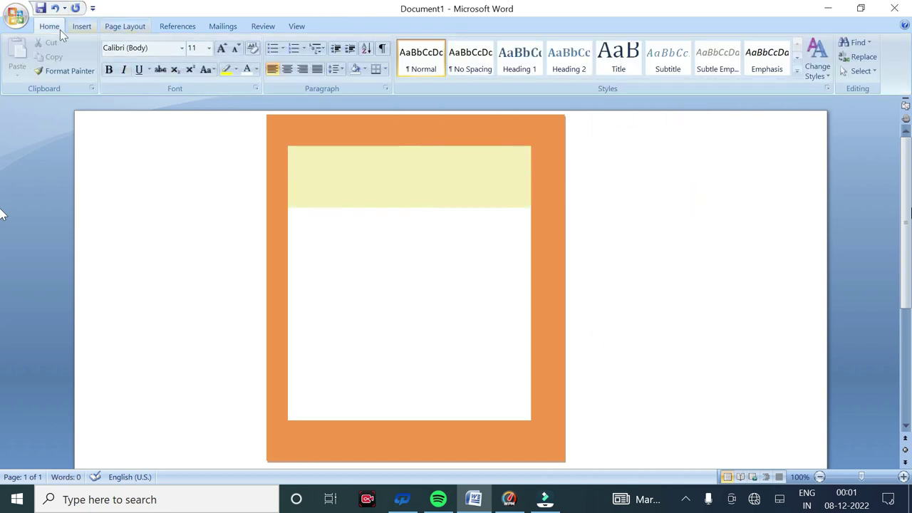
pyautogui.click(81, 26)
# Draw a text box in the yellow band with no fill and no outline
pyautogui.click(192, 54)
pyautogui.click(55, 101)
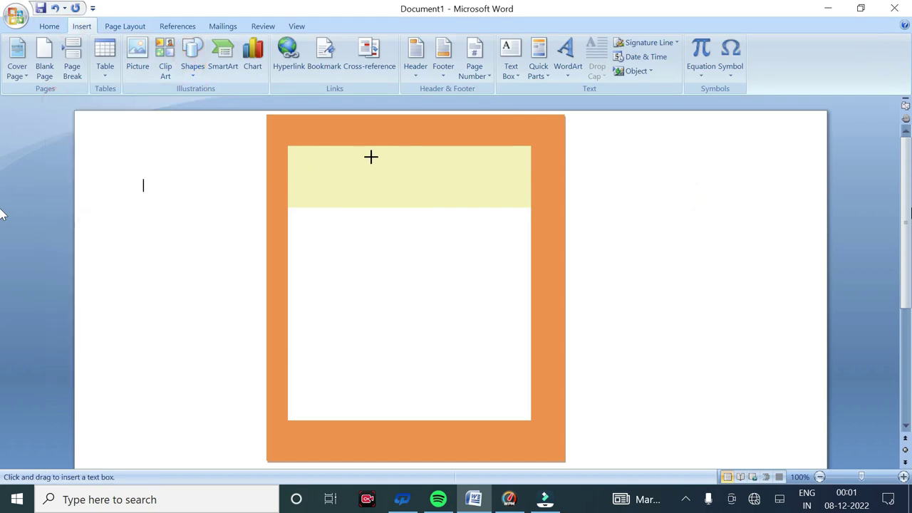
pyautogui.moveTo(371, 153); pyautogui.dragTo(512, 180)
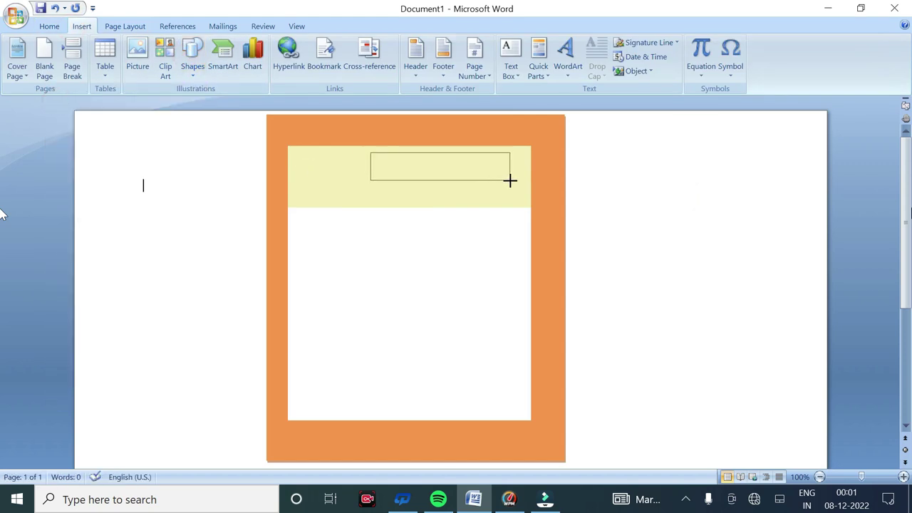
pyautogui.click(420, 44)
pyautogui.click(364, 179)
pyautogui.click(417, 57)
pyautogui.click(367, 194)
# Switch to the Kruti Dev 011 font and type the bank name 'बड़ौदा यू.पी.बैंक'
pyautogui.click(49, 26)
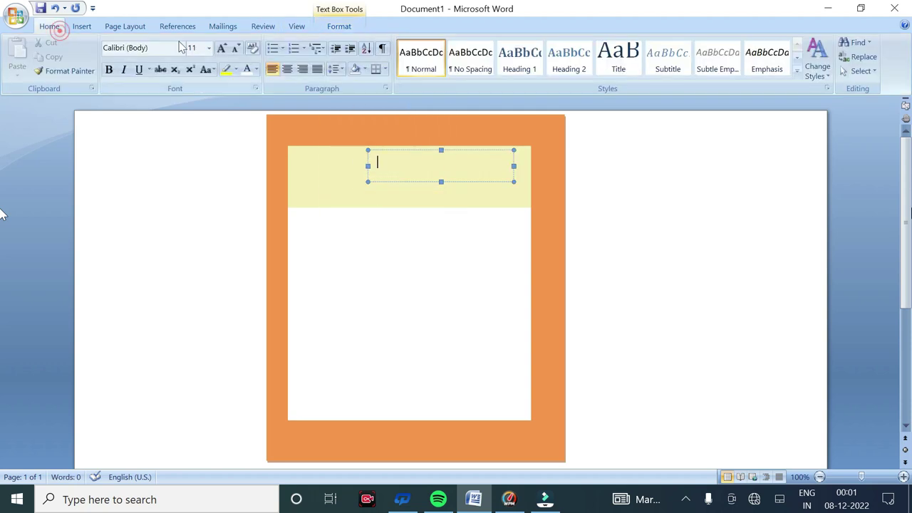
pyautogui.click(182, 47)
pyautogui.scroll(-15, 126, 118)
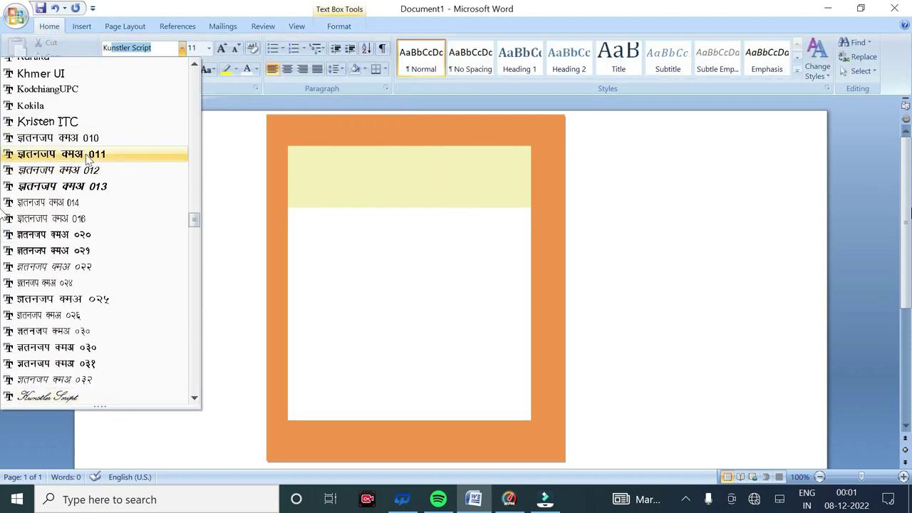
pyautogui.click(85, 154)
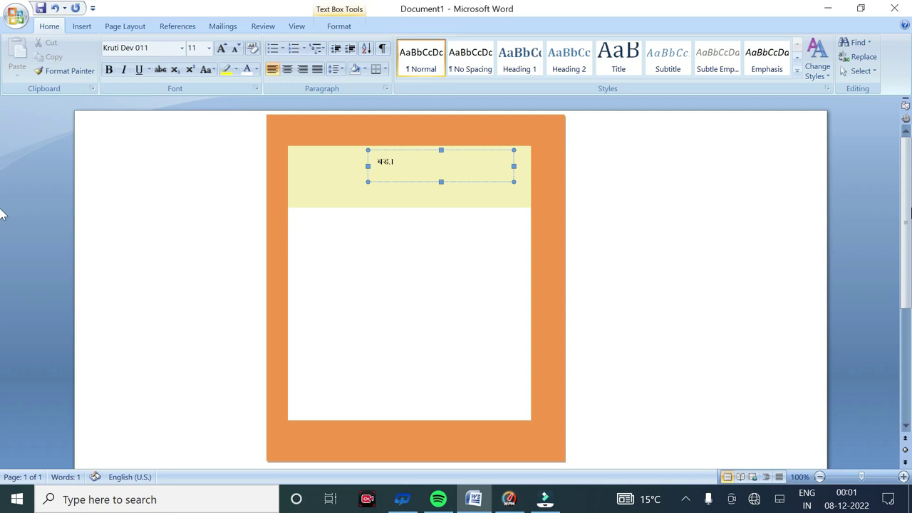
pyautogui.press('BackSpace')
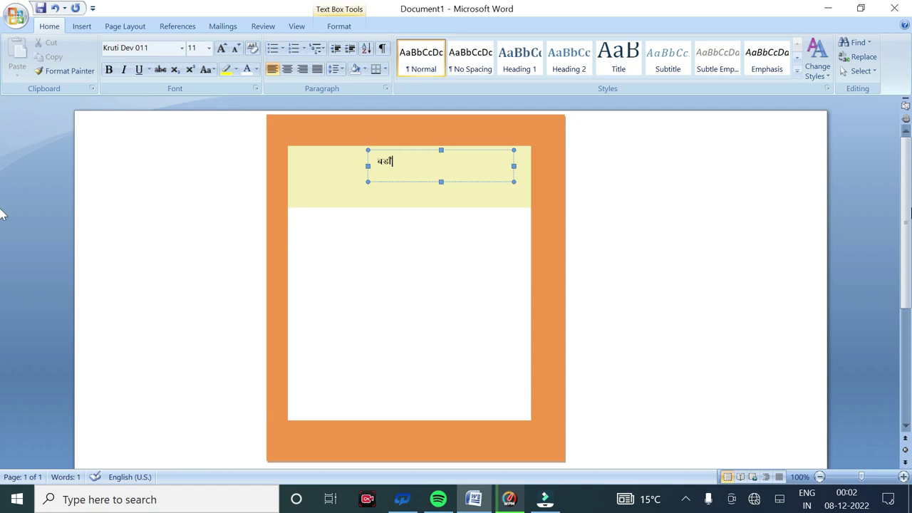
pyautogui.write('nk')
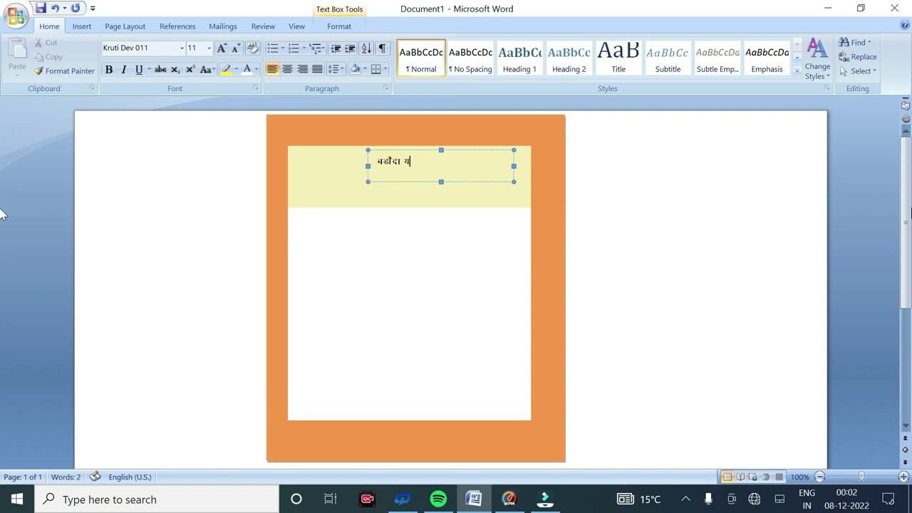
pyautogui.press('BackSpace')
pyautogui.write('2')
pyautogui.write('q')
pyautogui.write('h')
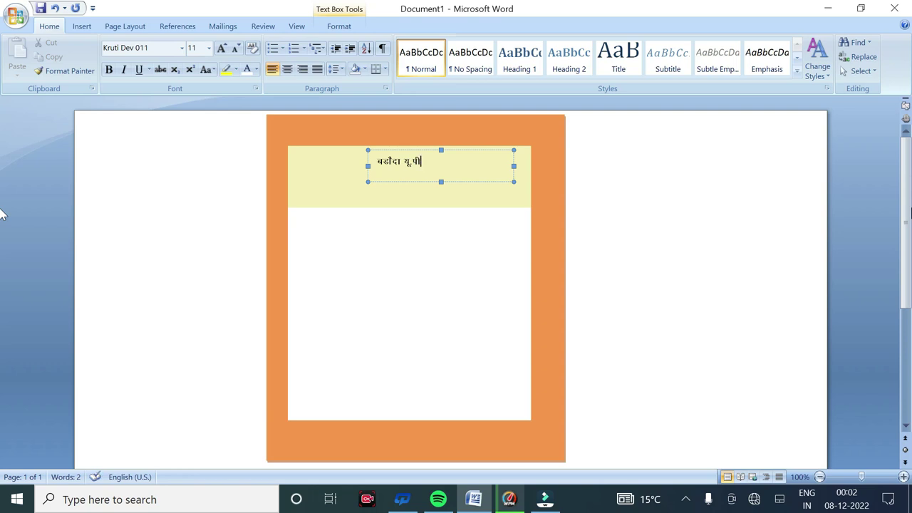
pyautogui.press('BackSpace')
pyautogui.write('-')
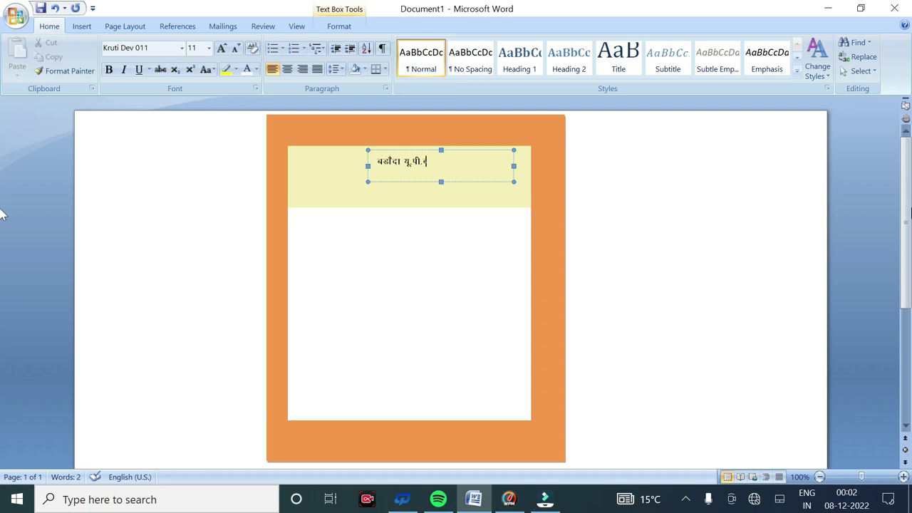
pyautogui.write('o')
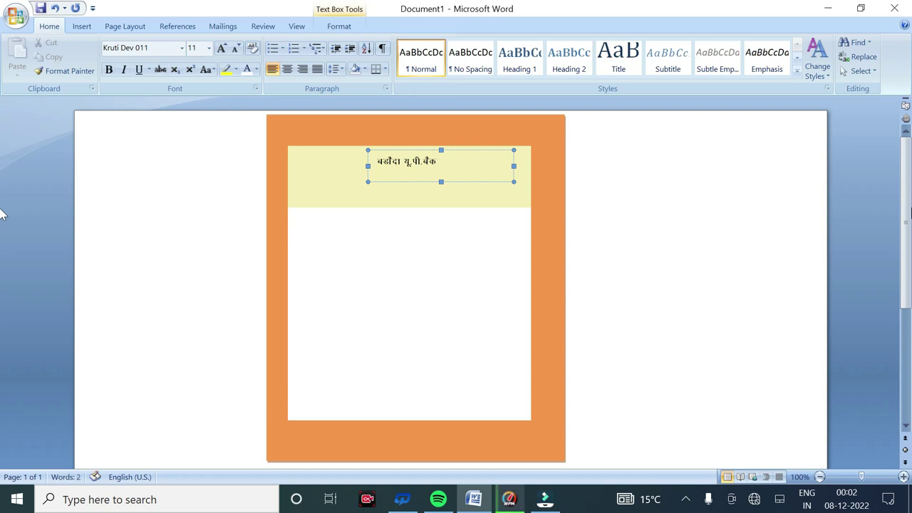
pyautogui.hotkey('shift', 'Home')
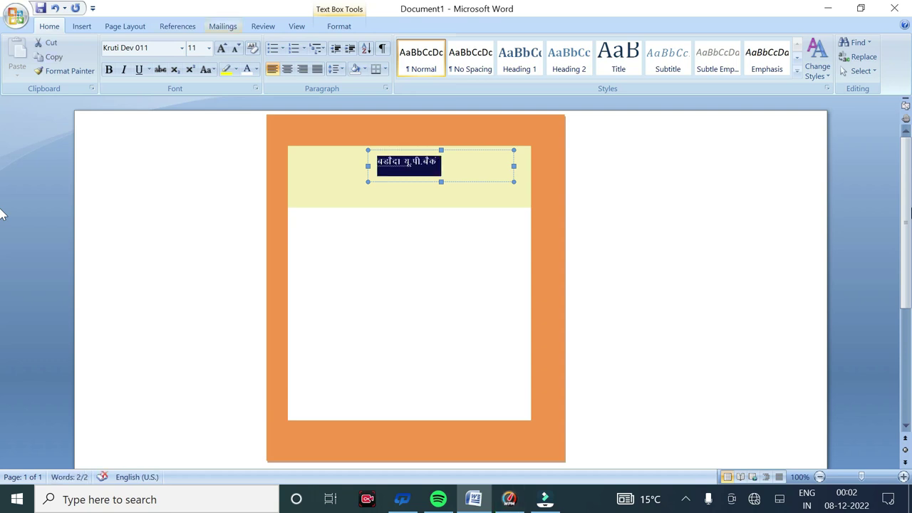
# Enlarge the Hindi bank name to 24 pt and widen and heighten its text box
pyautogui.click(222, 47)
pyautogui.click(221, 48)
pyautogui.click(222, 49)
pyautogui.click(222, 49)
pyautogui.click(221, 49)
pyautogui.click(222, 48)
pyautogui.click(222, 49)
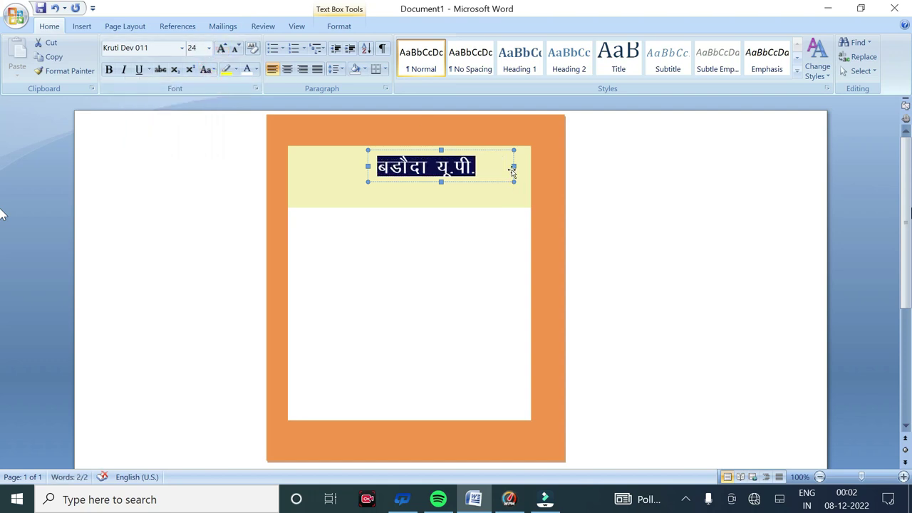
pyautogui.moveTo(514, 166); pyautogui.dragTo(539, 165)
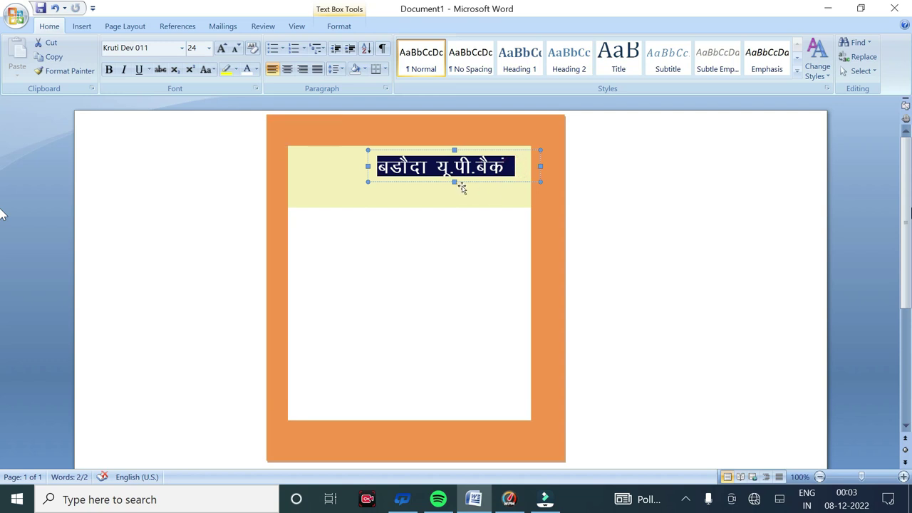
pyautogui.moveTo(454, 180); pyautogui.dragTo(455, 198)
# Colour the bank name a custom golden yellow
pyautogui.hotkey('ctrl', 'a')
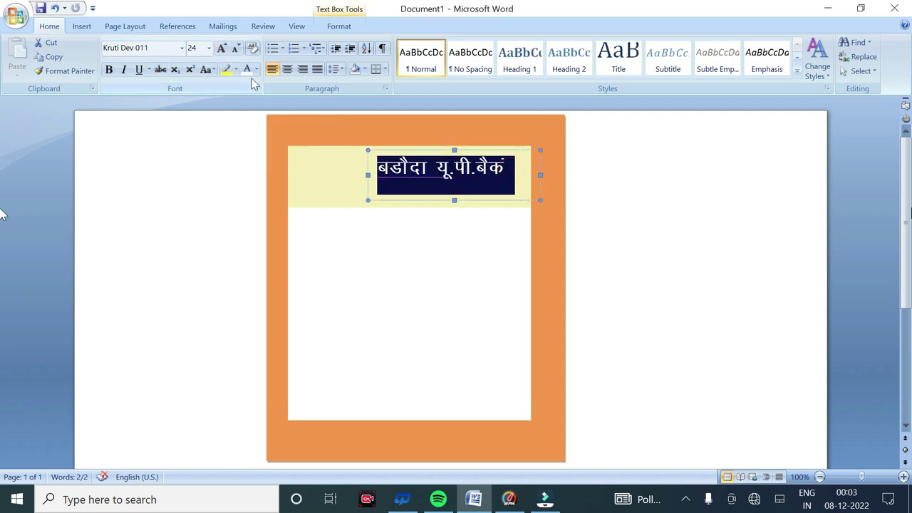
pyautogui.click(256, 69)
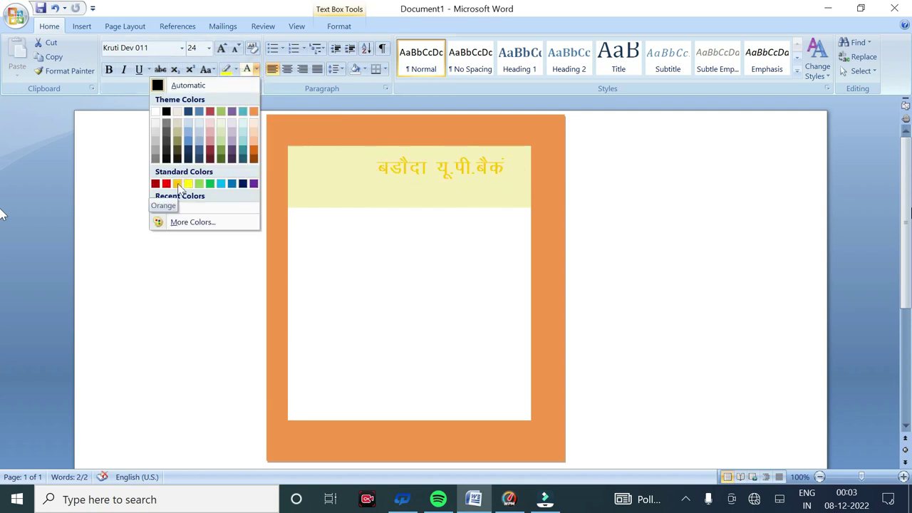
pyautogui.click(177, 183)
pyautogui.click(256, 69)
pyautogui.click(183, 224)
pyautogui.moveTo(722, 192); pyautogui.dragTo(726, 196)
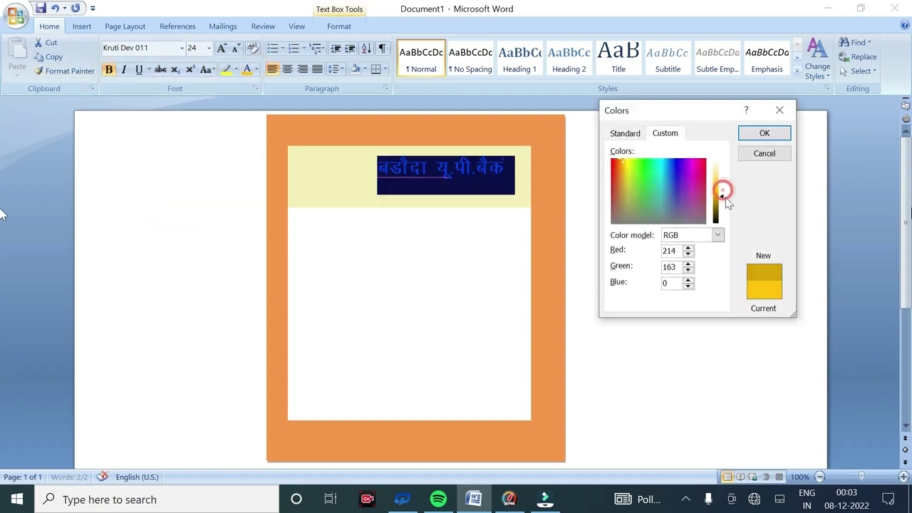
pyautogui.click(775, 134)
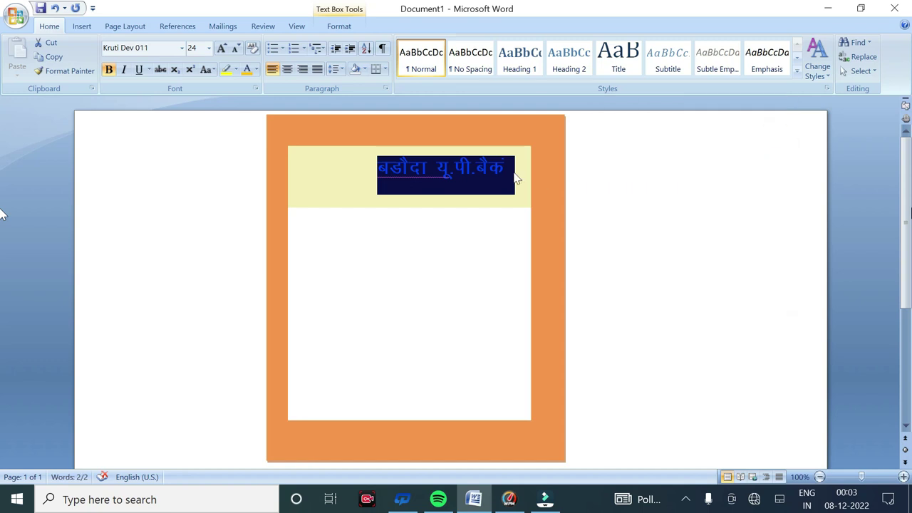
pyautogui.click(519, 171)
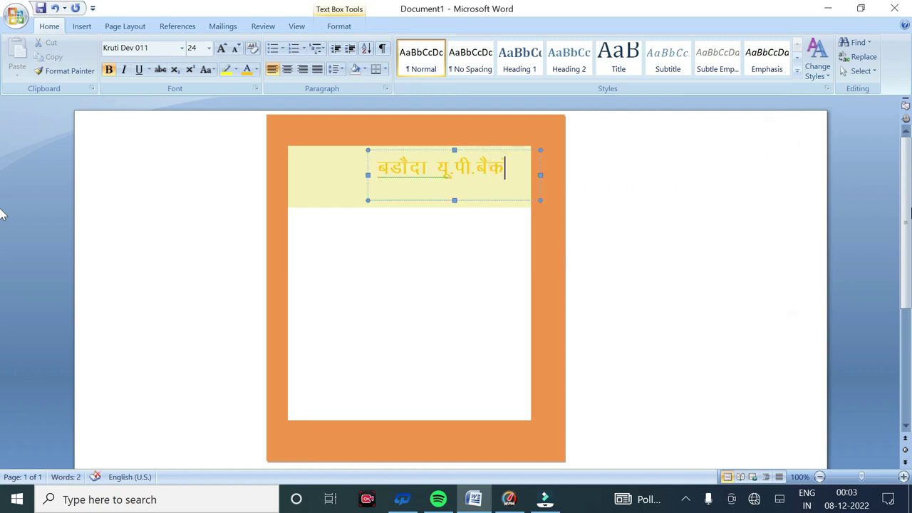
# Try a darker yellow shade for the name, then cancel to keep the golden yellow
pyautogui.moveTo(506, 169); pyautogui.dragTo(376, 168)
pyautogui.click(256, 69)
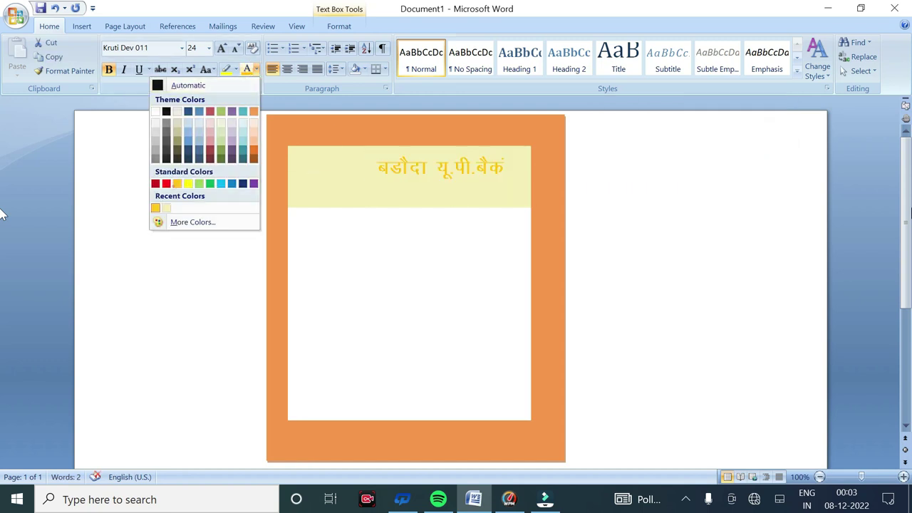
pyautogui.click(256, 69)
pyautogui.click(256, 69)
pyautogui.click(173, 221)
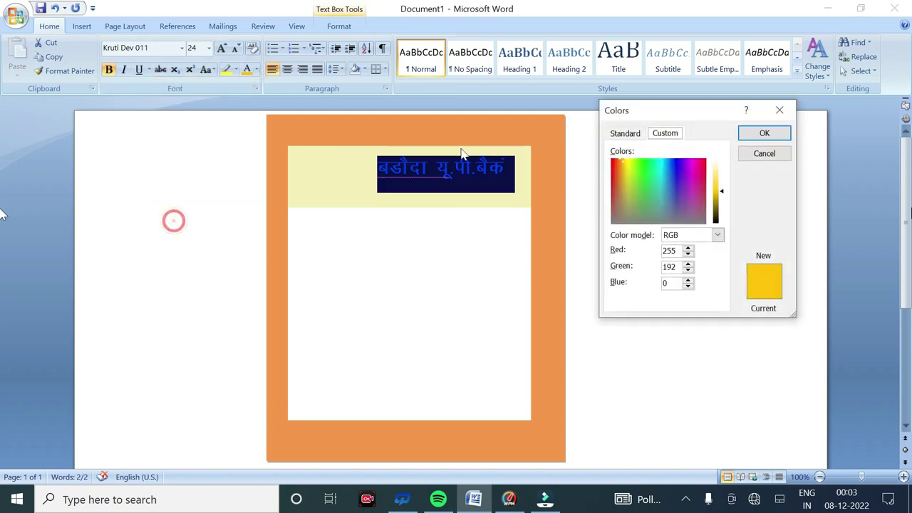
pyautogui.moveTo(721, 192); pyautogui.dragTo(723, 193)
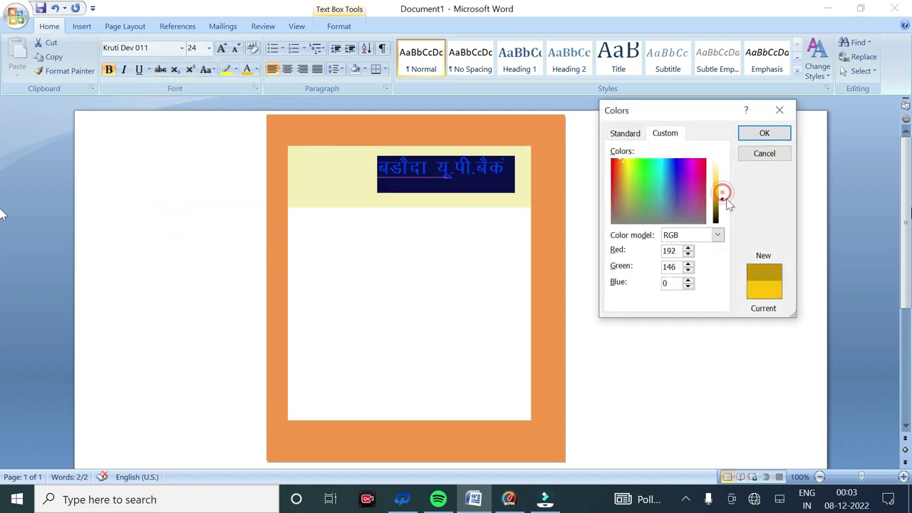
pyautogui.click(762, 153)
pyautogui.click(504, 172)
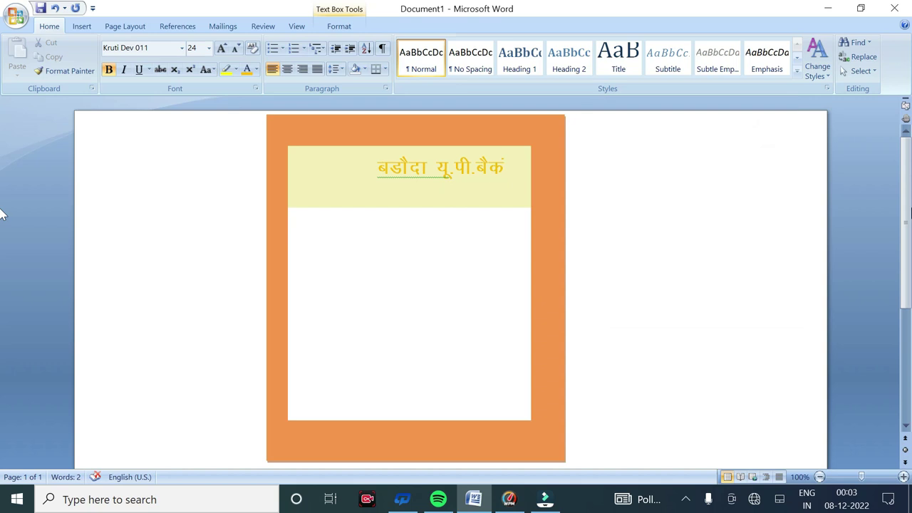
pyautogui.click(841, 182)
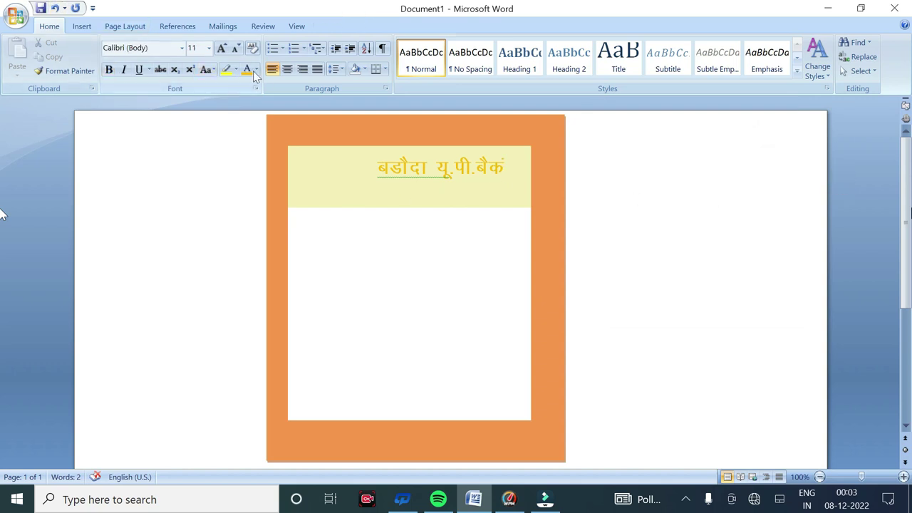
# Draw a text box below the Hindi name and type 'Baroda U.P. Bank'
pyautogui.click(81, 26)
pyautogui.click(193, 57)
pyautogui.click(51, 104)
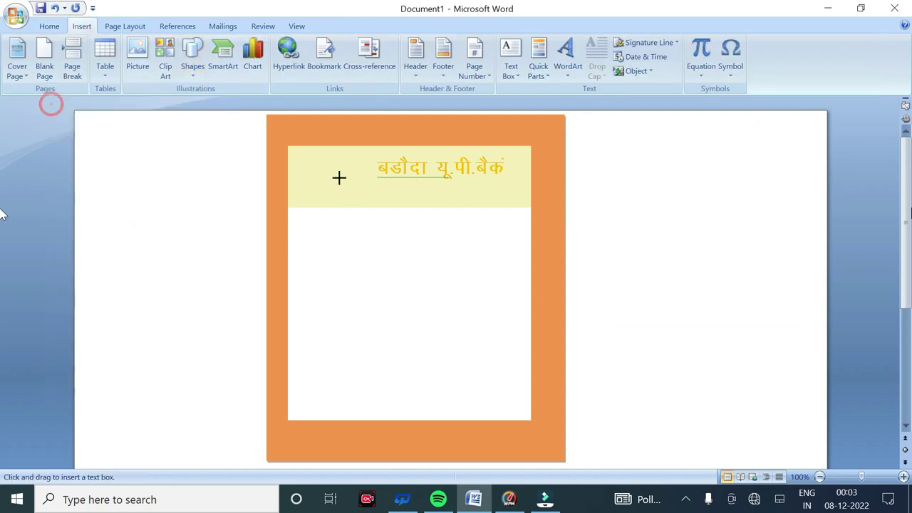
pyautogui.moveTo(382, 180); pyautogui.dragTo(515, 201)
pyautogui.write('ar')
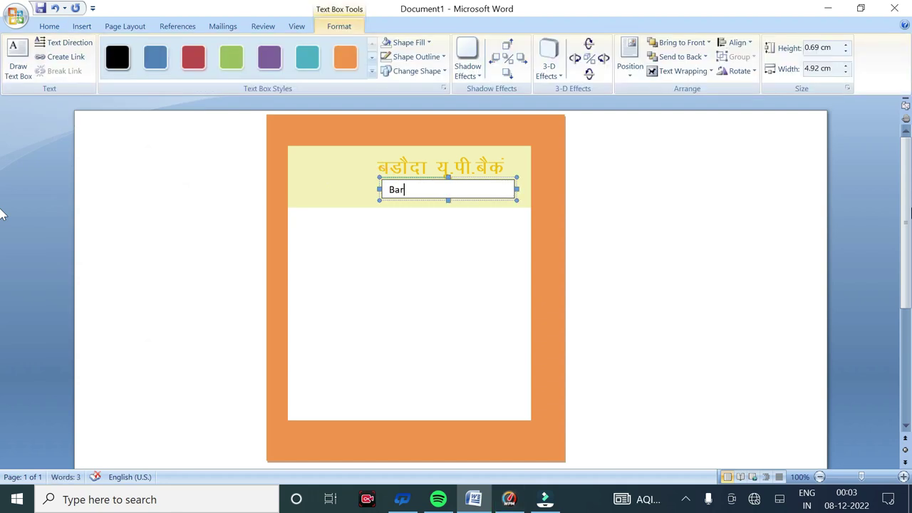
pyautogui.write('oda U')
pyautogui.write('.P')
pyautogui.write('ank')
# Remove the new text box's fill and border
pyautogui.hotkey('ctrl', 'a')
pyautogui.click(417, 42)
pyautogui.click(361, 177)
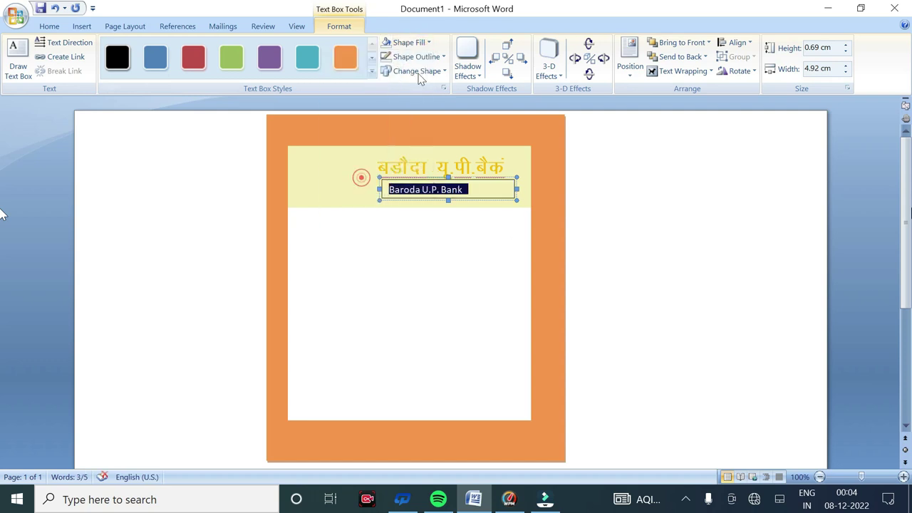
pyautogui.click(417, 56)
pyautogui.click(365, 194)
# Enlarge the name to 18 pt, widen the box to fit, and make it bold
pyautogui.click(49, 26)
pyautogui.click(220, 47)
pyautogui.click(221, 47)
pyautogui.click(221, 48)
pyautogui.click(221, 48)
pyautogui.click(452, 212)
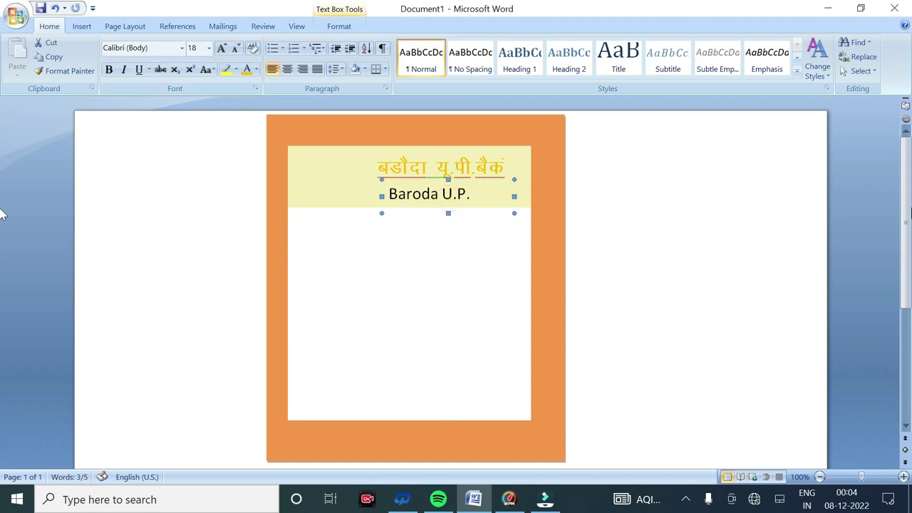
pyautogui.moveTo(514, 196)
pyautogui.mouseDown()
pyautogui.moveTo(597, 196)
pyautogui.moveTo(332, 183)
pyautogui.mouseUp()
pyautogui.click(108, 70)
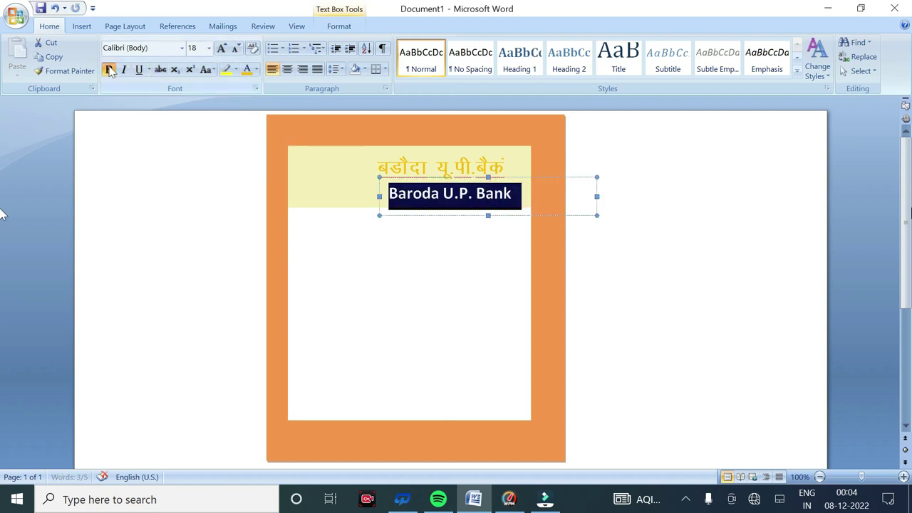
pyautogui.click(545, 203)
# Nudge the name box into place and raise the text to 20 pt
pyautogui.press('Left')
pyautogui.press('Left')
pyautogui.press('Left')
pyautogui.press('Up')
pyautogui.press('Up')
pyautogui.press('Up')
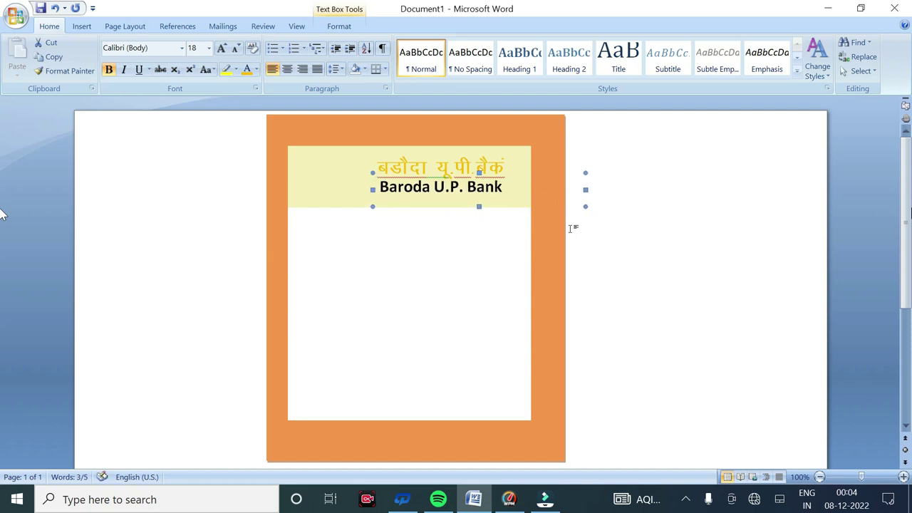
pyautogui.moveTo(503, 187); pyautogui.dragTo(278, 178)
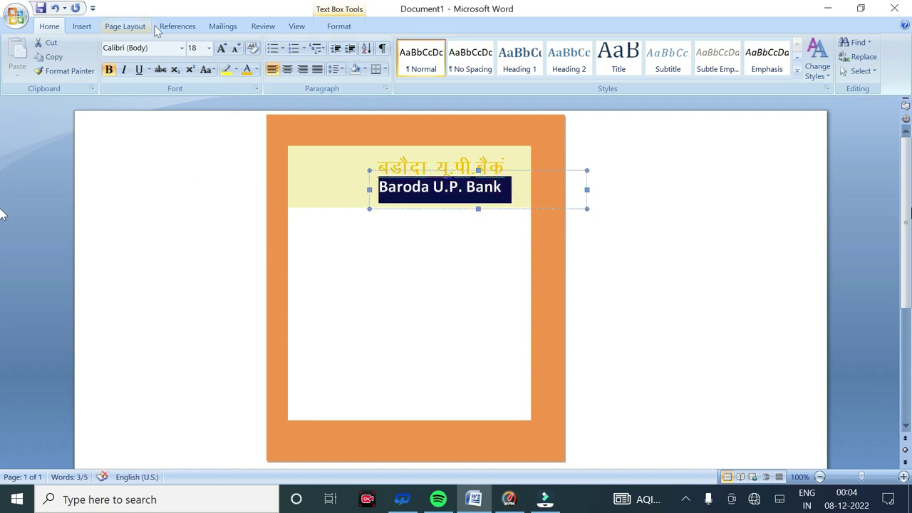
pyautogui.click(222, 48)
pyautogui.click(514, 208)
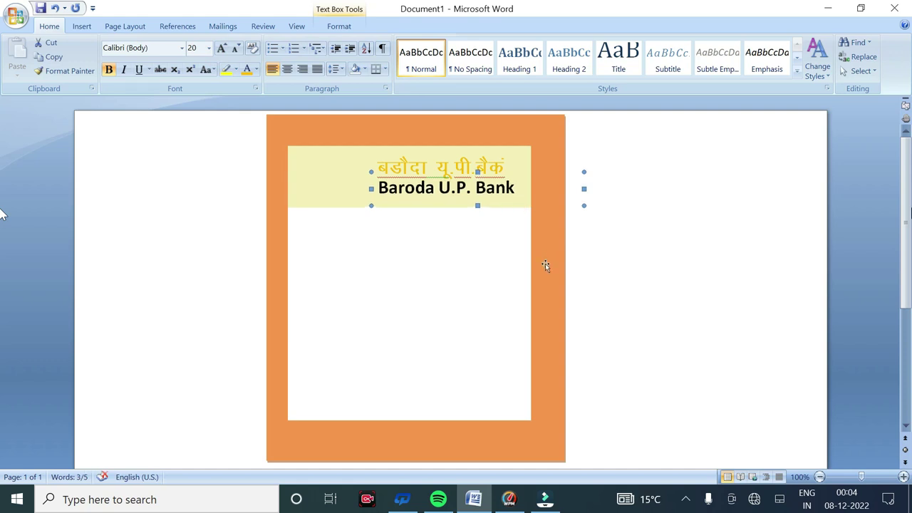
pyautogui.click(189, 287)
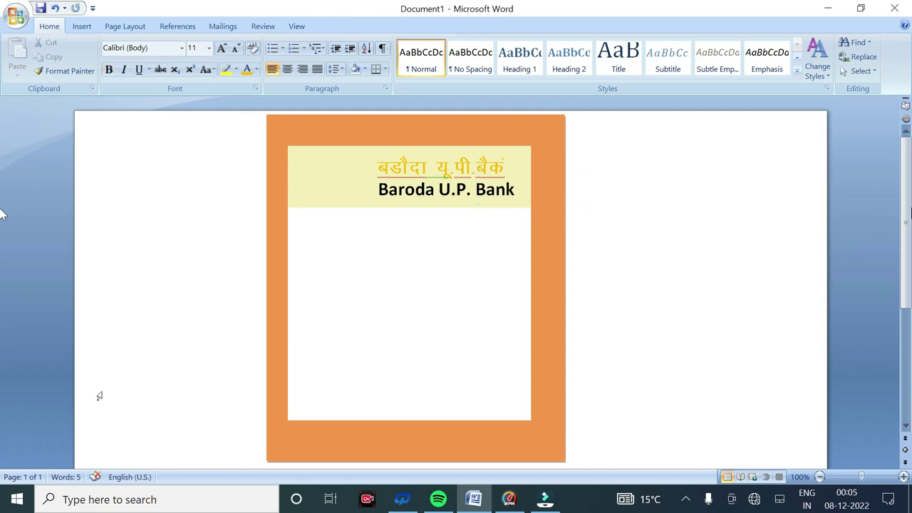
# Draw a thin rectangle band across the card just below the bank-name header
pyautogui.click(81, 26)
pyautogui.click(193, 57)
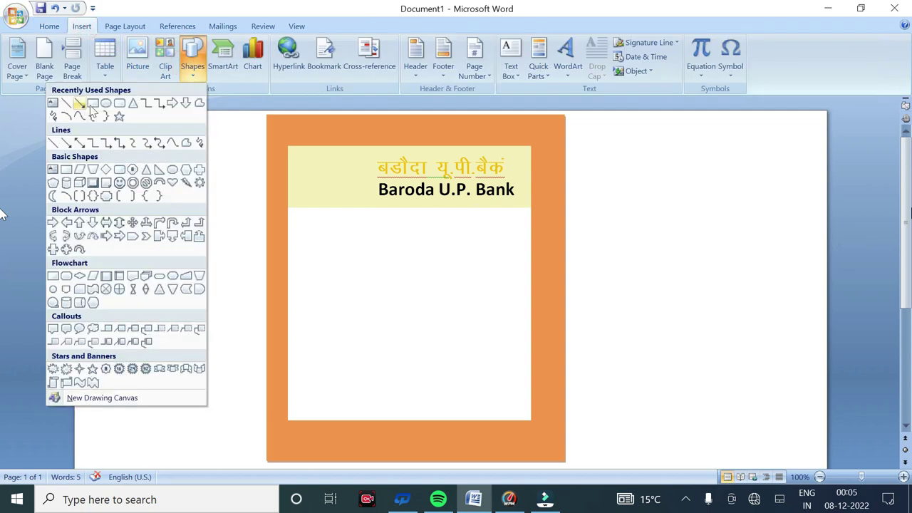
pyautogui.click(92, 104)
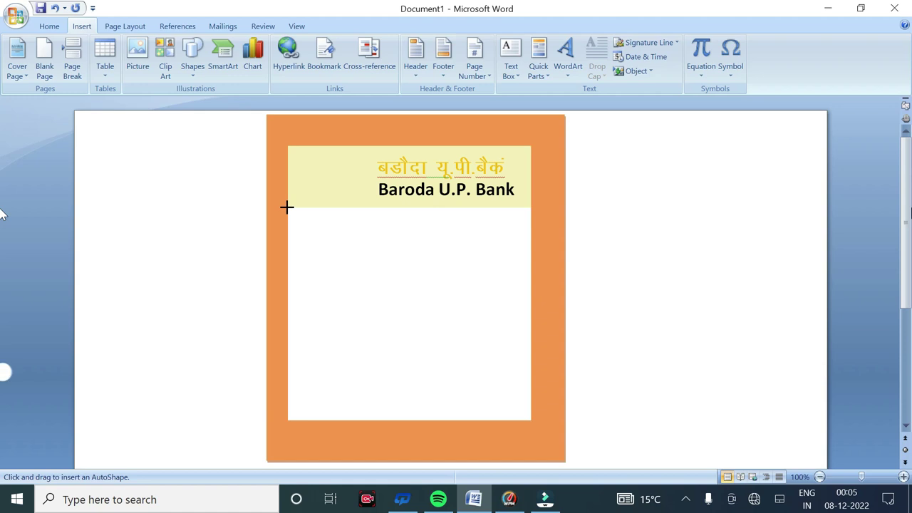
pyautogui.moveTo(286, 207); pyautogui.dragTo(531, 241)
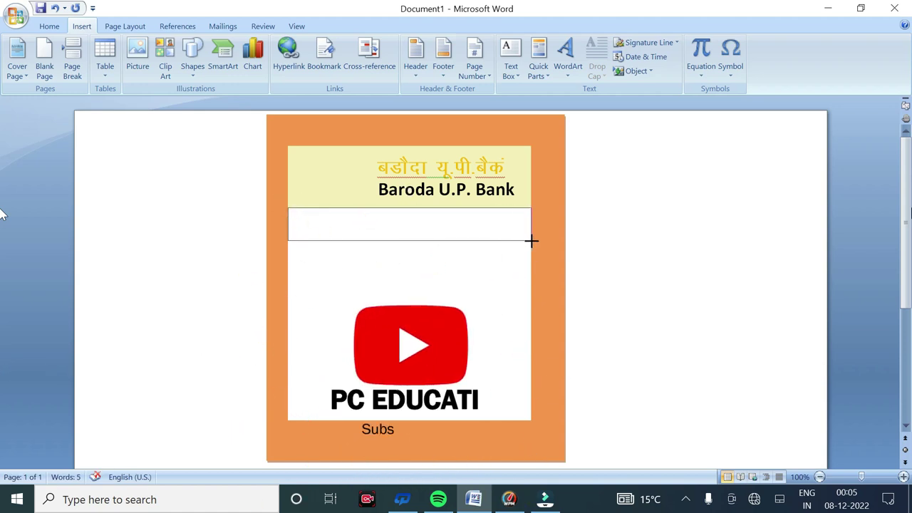
pyautogui.moveTo(531, 240); pyautogui.dragTo(531, 233)
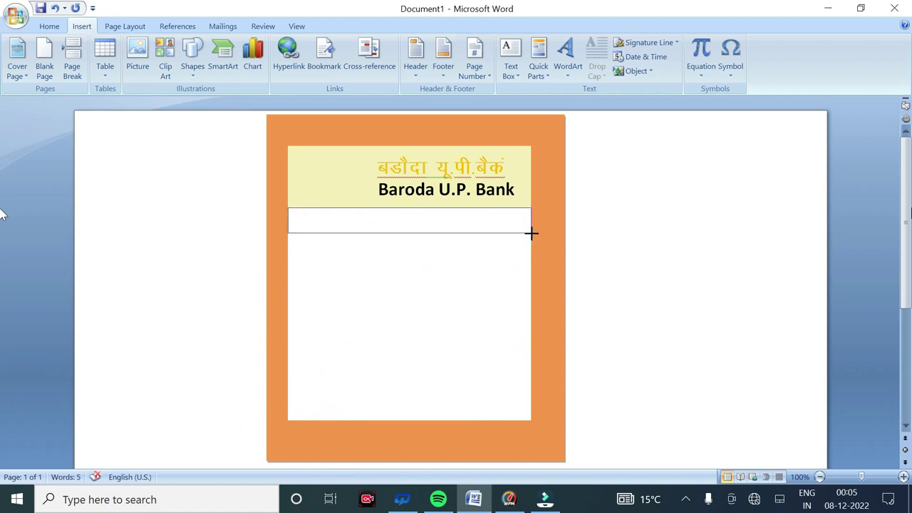
# Fill the band with the custom yellow RGB 255, 222, 83
pyautogui.click(480, 45)
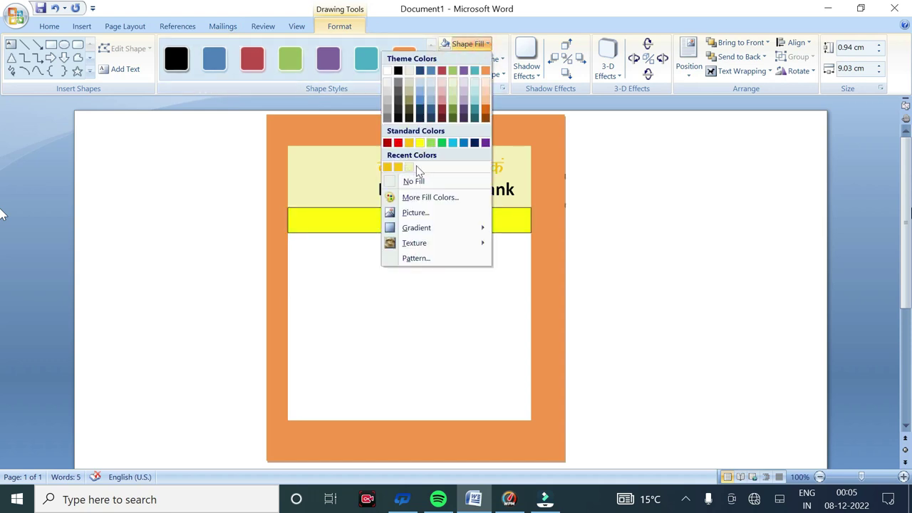
pyautogui.click(412, 167)
pyautogui.click(470, 59)
pyautogui.click(468, 44)
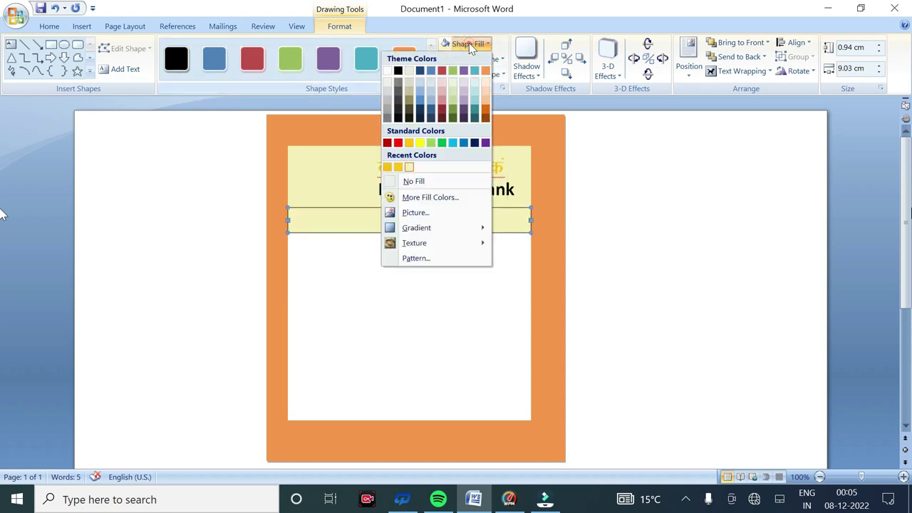
pyautogui.click(399, 198)
pyautogui.moveTo(631, 155); pyautogui.dragTo(632, 164)
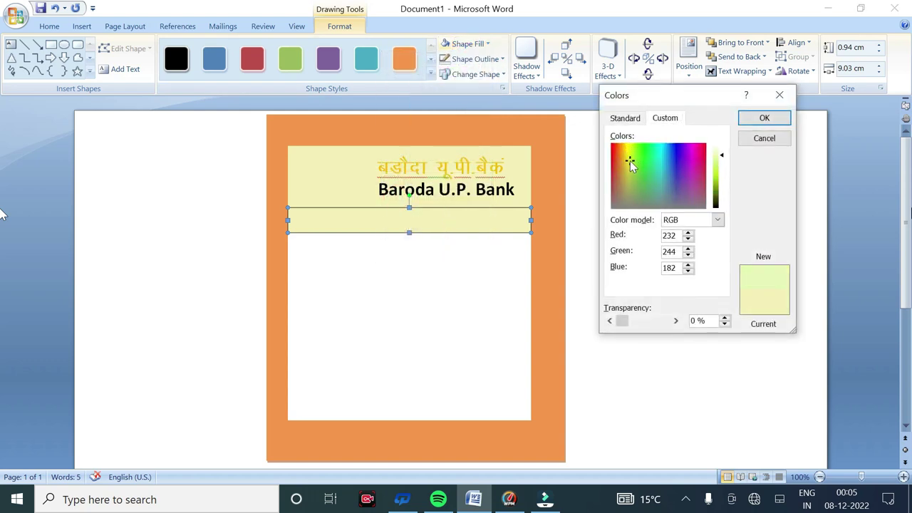
pyautogui.click(718, 220)
pyautogui.click(622, 140)
pyautogui.click(625, 118)
pyautogui.click(644, 199)
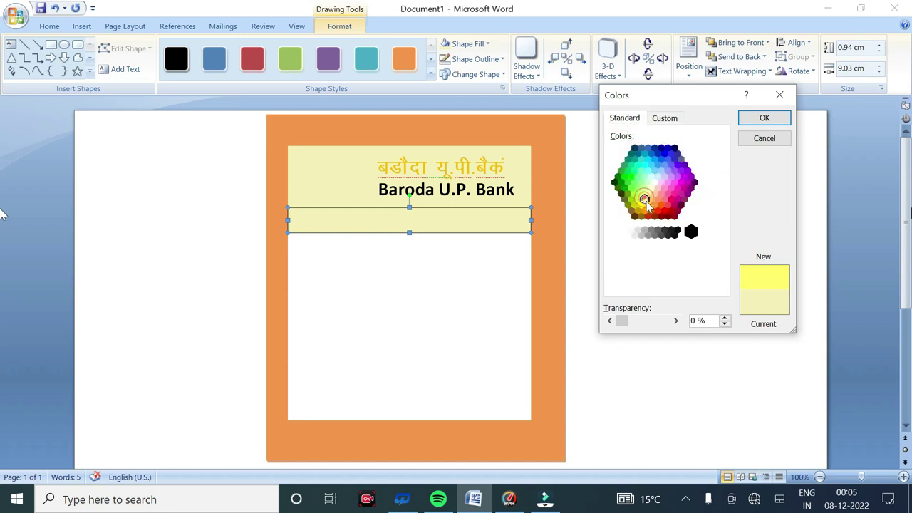
pyautogui.click(645, 205)
pyautogui.click(654, 119)
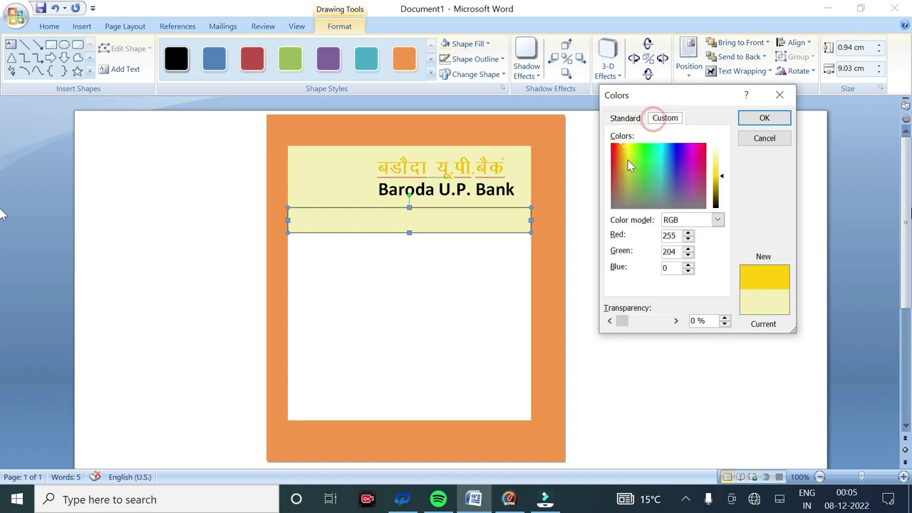
pyautogui.moveTo(721, 173); pyautogui.dragTo(721, 165)
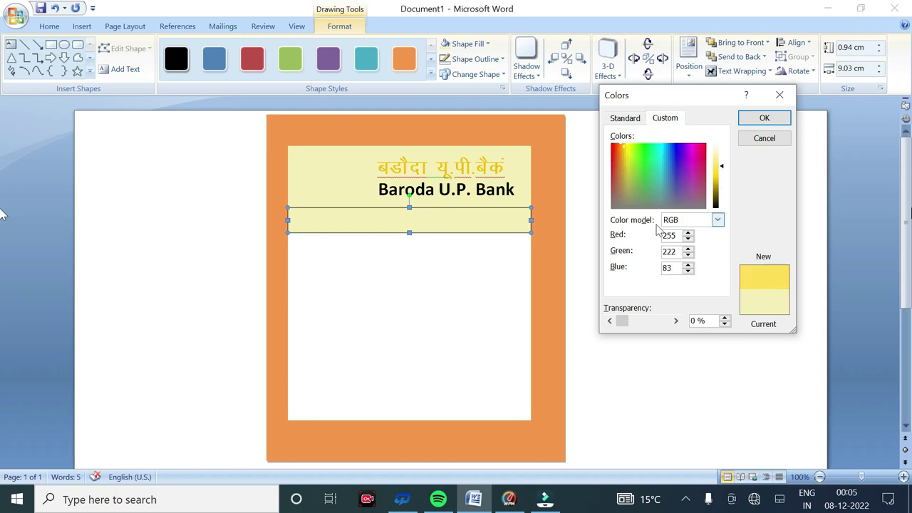
pyautogui.click(764, 118)
# Remove the band's outline so it is borderless
pyautogui.click(476, 59)
pyautogui.click(412, 198)
pyautogui.click(837, 179)
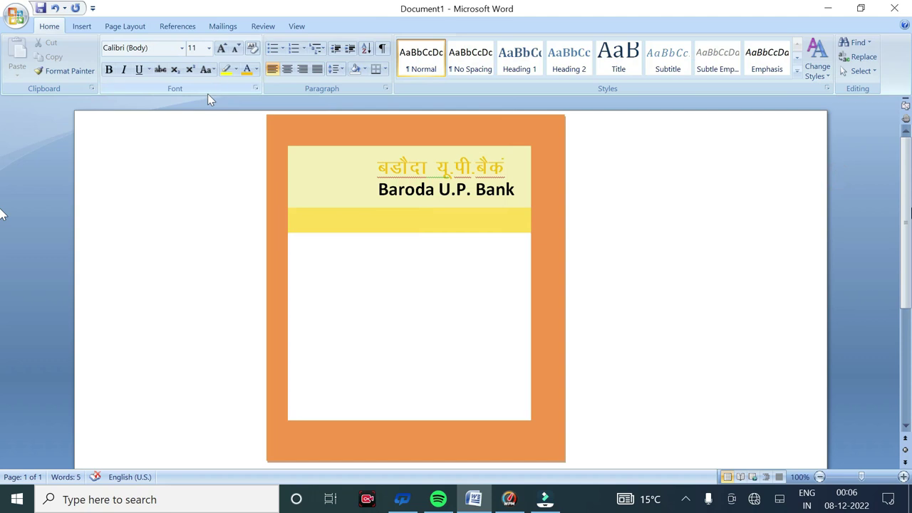
# Draw an empty 0.72 cm by 8.8 cm text box over the yellow band
pyautogui.click(81, 26)
pyautogui.click(192, 57)
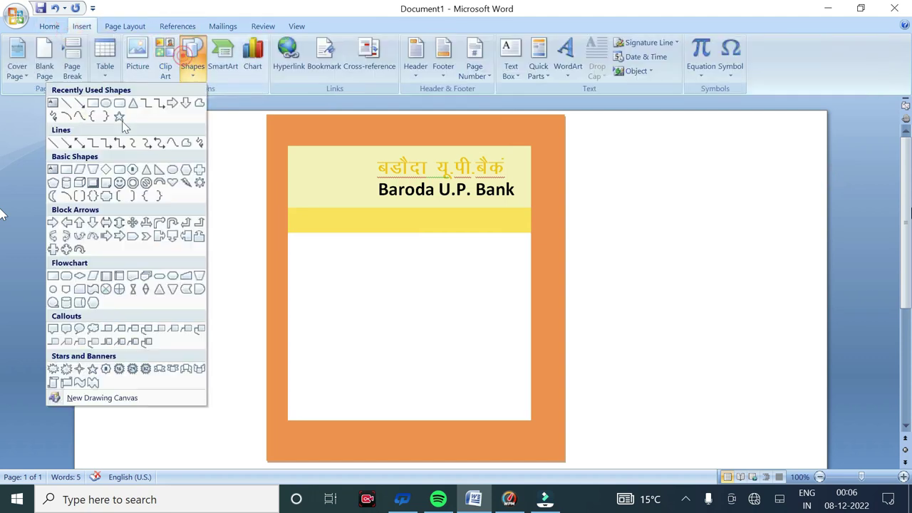
pyautogui.click(53, 103)
pyautogui.moveTo(292, 211)
pyautogui.mouseDown()
pyautogui.moveTo(419, 234)
pyautogui.moveTo(529, 233)
pyautogui.mouseUp()
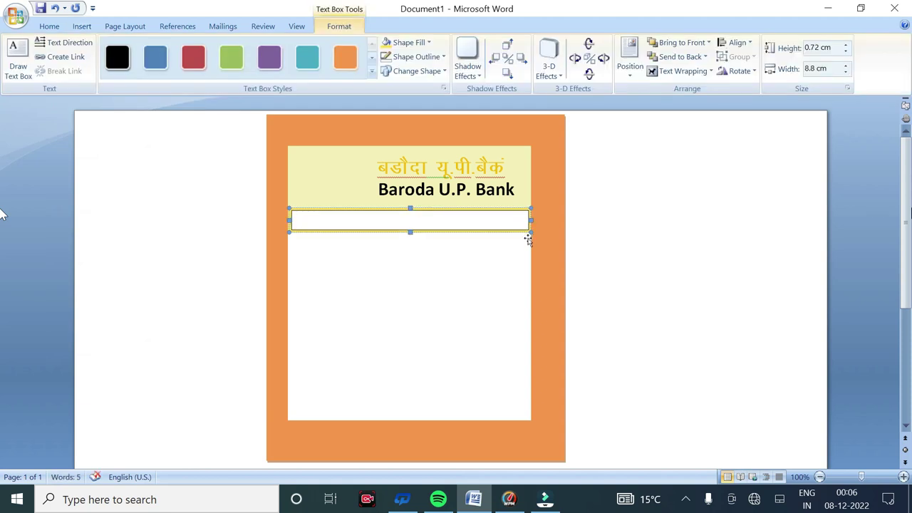
pyautogui.click(50, 26)
# Switch the font to Kruti Dev 011 and type 'lhch,l iklcqd' to display सीबीएस पासबुक
pyautogui.click(182, 47)
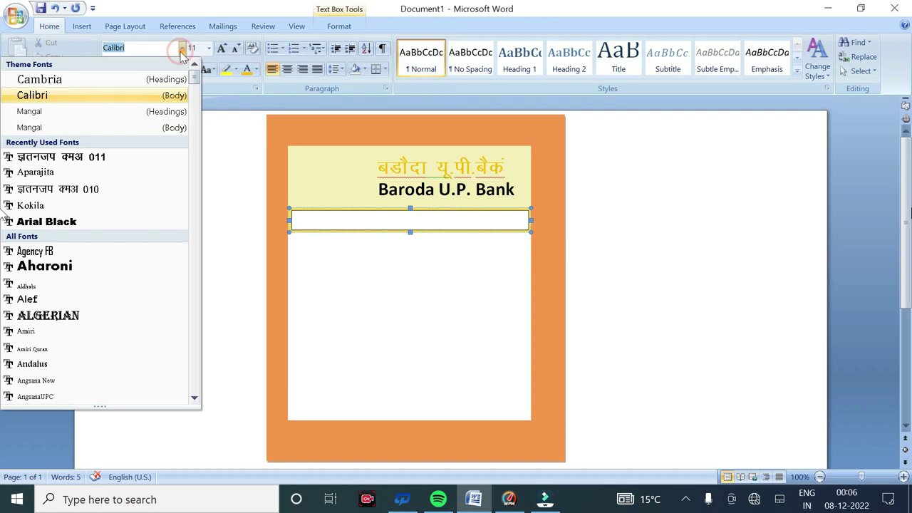
pyautogui.write('Ai')
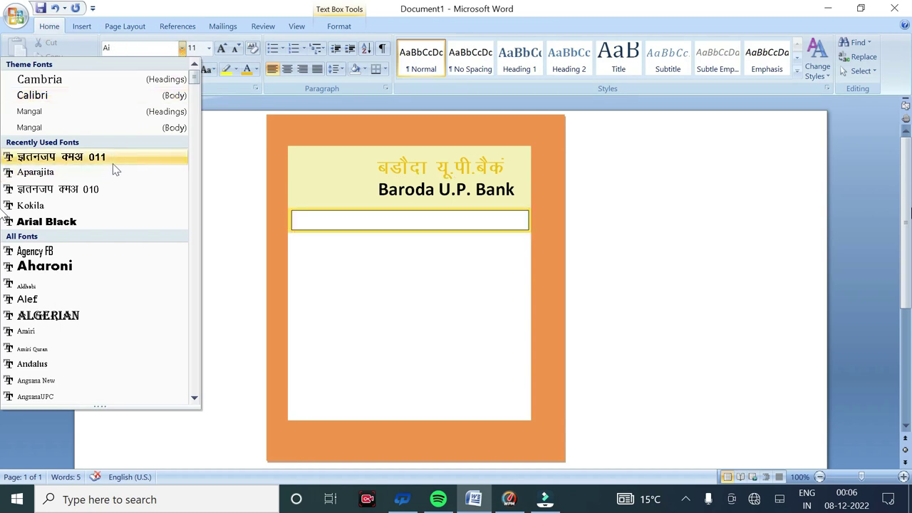
pyautogui.press('BackSpace')
pyautogui.press('BackSpace')
pyautogui.write('Kurt')
pyautogui.click(84, 155)
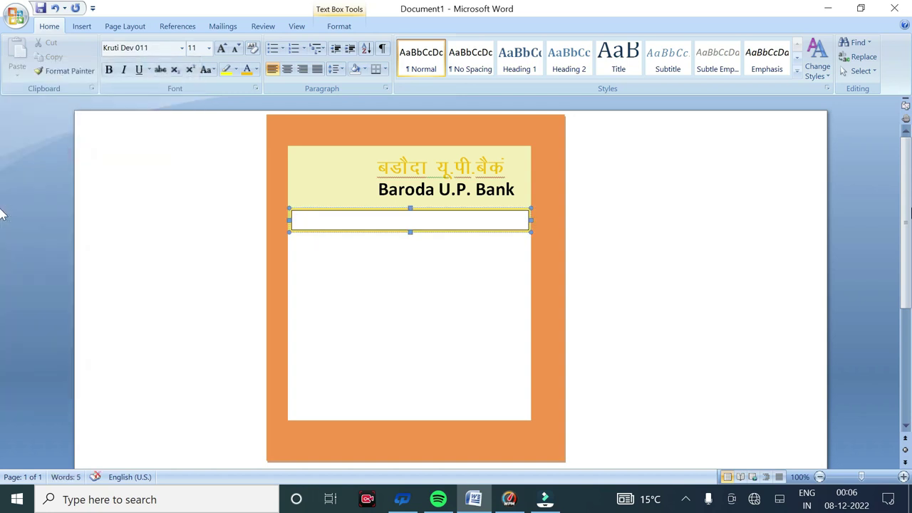
pyautogui.write('l')
pyautogui.write('hch')
pyautogui.write(',l')
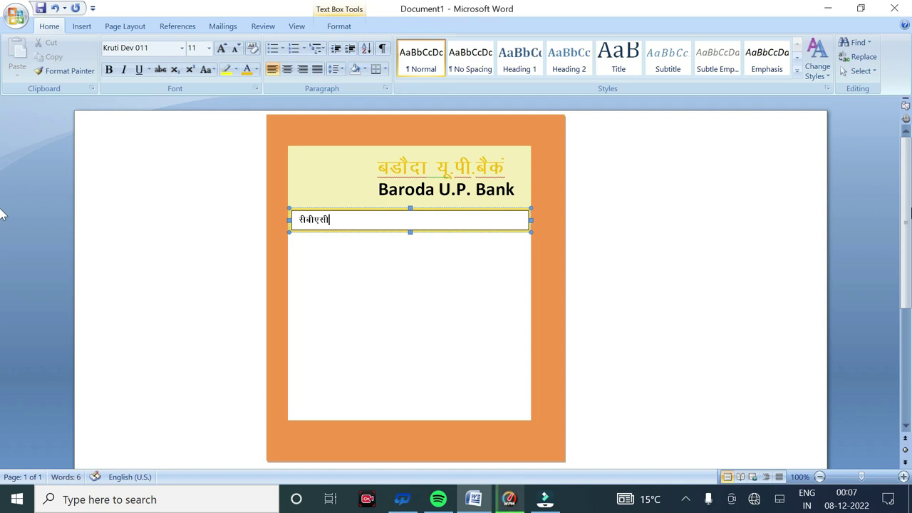
pyautogui.write(' iklcqd')
# Fill the band text box bright yellow and set its outline to No Outline
pyautogui.hotkey('alt', 'h')
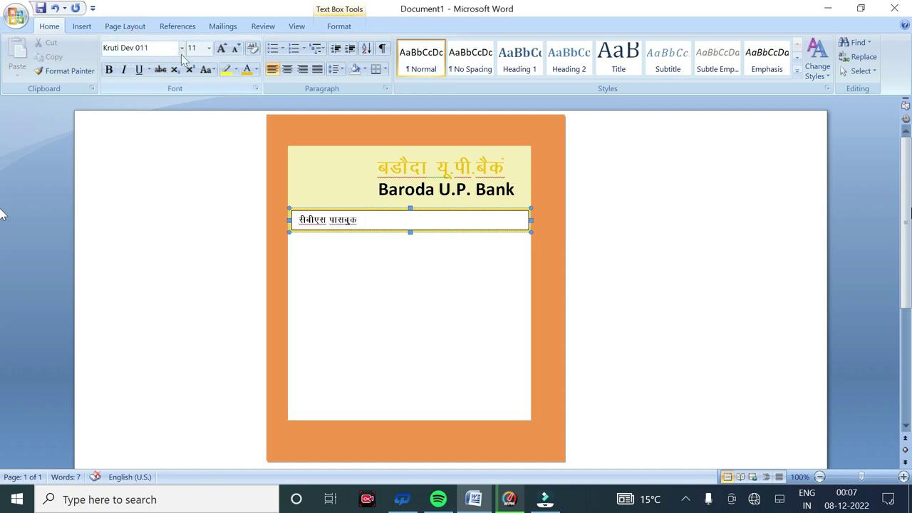
pyautogui.press('f')
pyautogui.press('f')
pyautogui.click(361, 224)
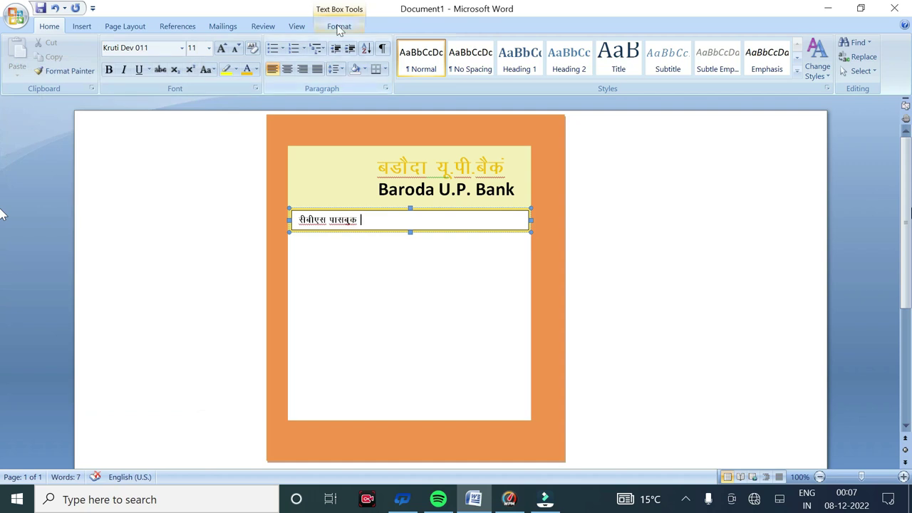
pyautogui.click(339, 25)
pyautogui.click(409, 42)
pyautogui.click(328, 165)
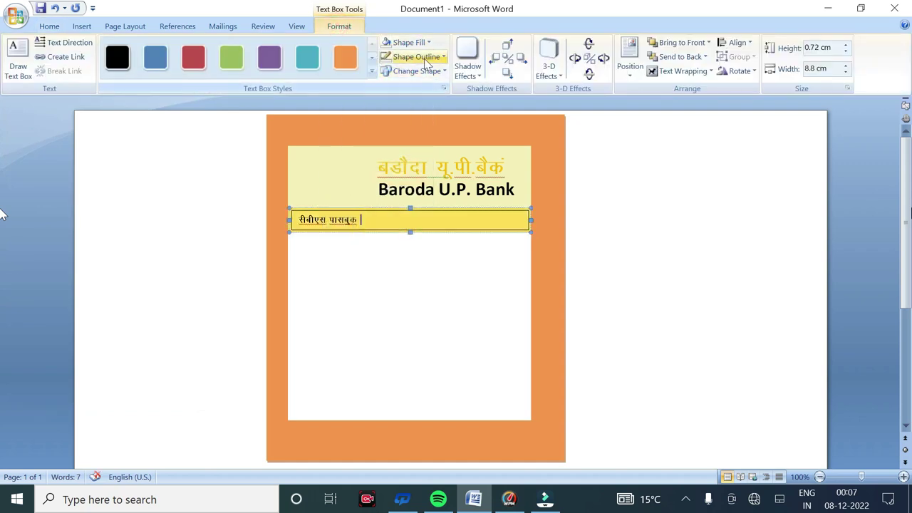
pyautogui.click(417, 56)
pyautogui.click(369, 195)
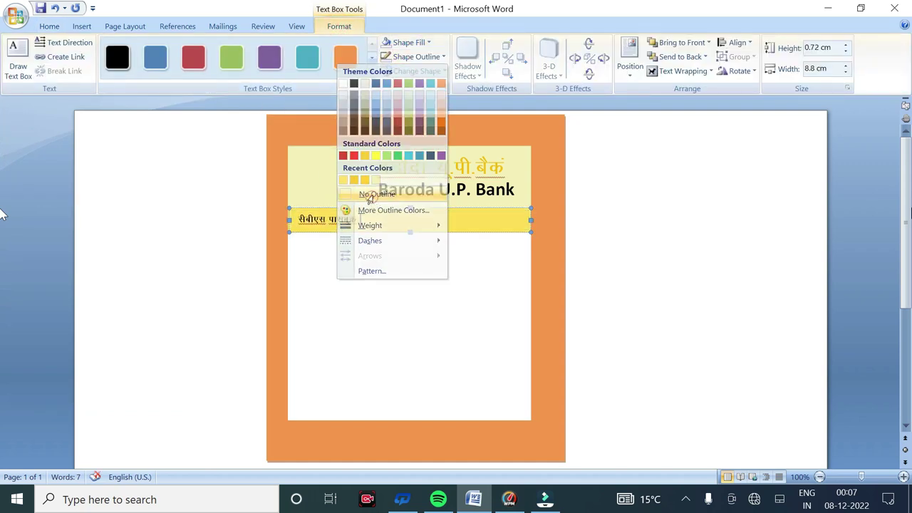
pyautogui.click(371, 195)
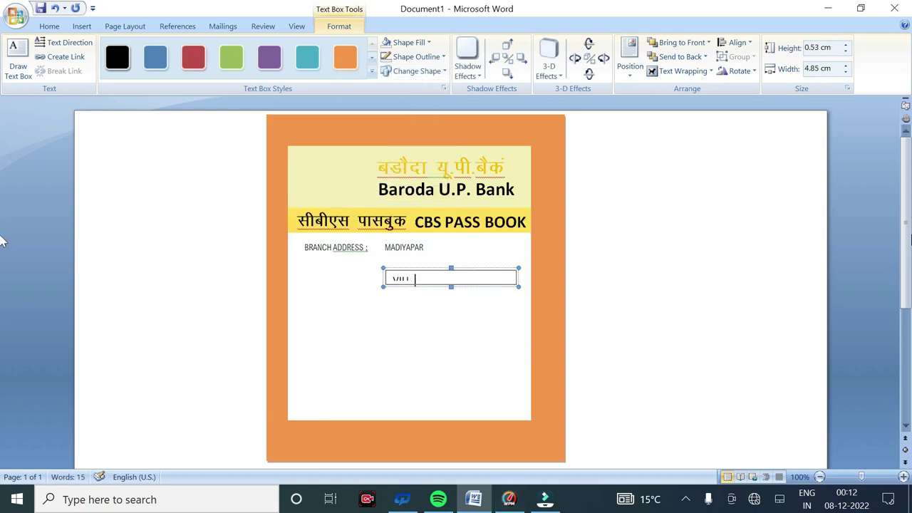
# Complete the text 'VILL. POST MADIYAPAR', make the box taller, and set it to size 9
pyautogui.write('Po')
pyautogui.press('BackSpace')
pyautogui.write('OST')
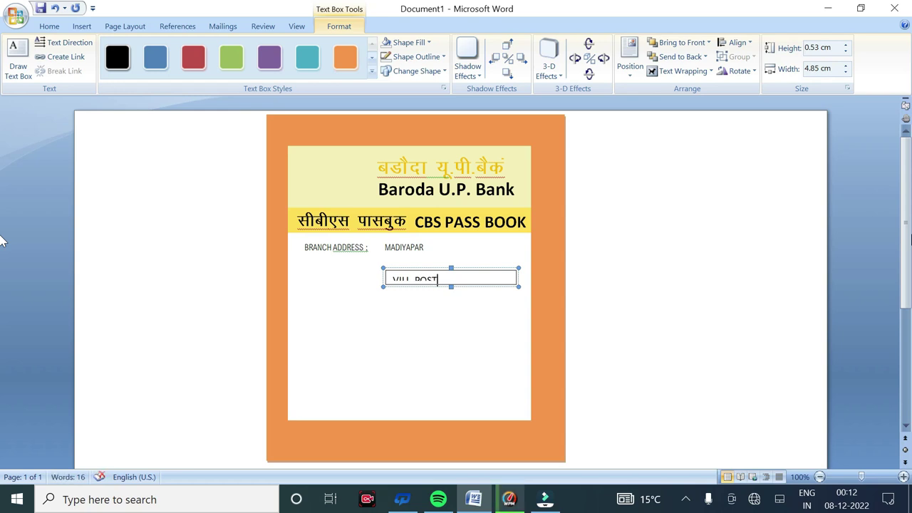
pyautogui.write(' MADIYAPAR')
pyautogui.moveTo(451, 286); pyautogui.dragTo(451, 309)
pyautogui.moveTo(494, 278); pyautogui.dragTo(244, 270)
pyautogui.click(44, 28)
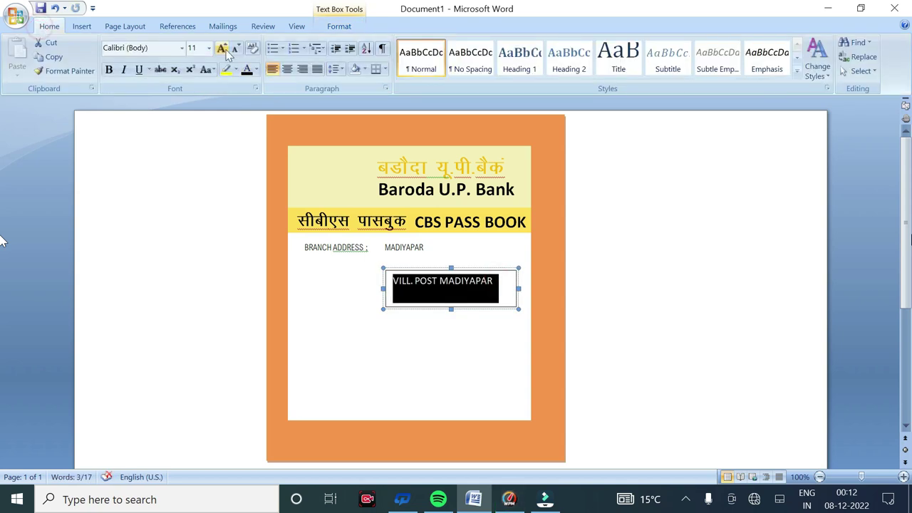
pyautogui.click(235, 47)
# Remove the address box's outline and nudge it directly under the branch address
pyautogui.click(490, 284)
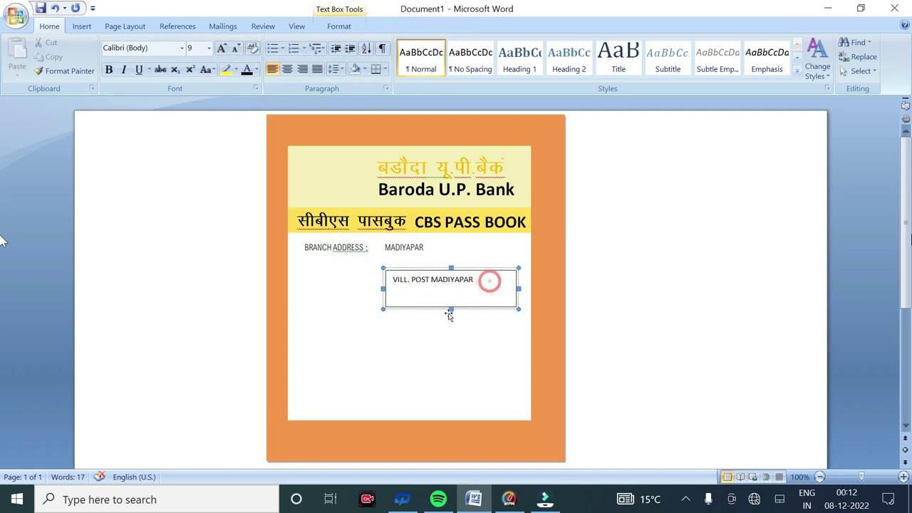
pyautogui.click(340, 26)
pyautogui.click(417, 56)
pyautogui.click(464, 307)
pyautogui.press('Right')
pyautogui.press('Right')
pyautogui.press('Up')
pyautogui.press('Up')
pyautogui.hotkey('ctrl', 'Up')
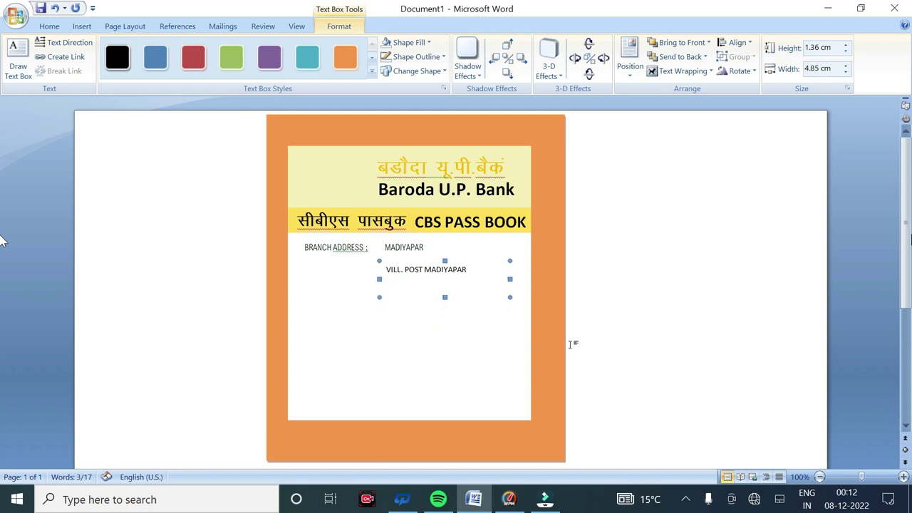
pyautogui.tripleClick(466, 269)
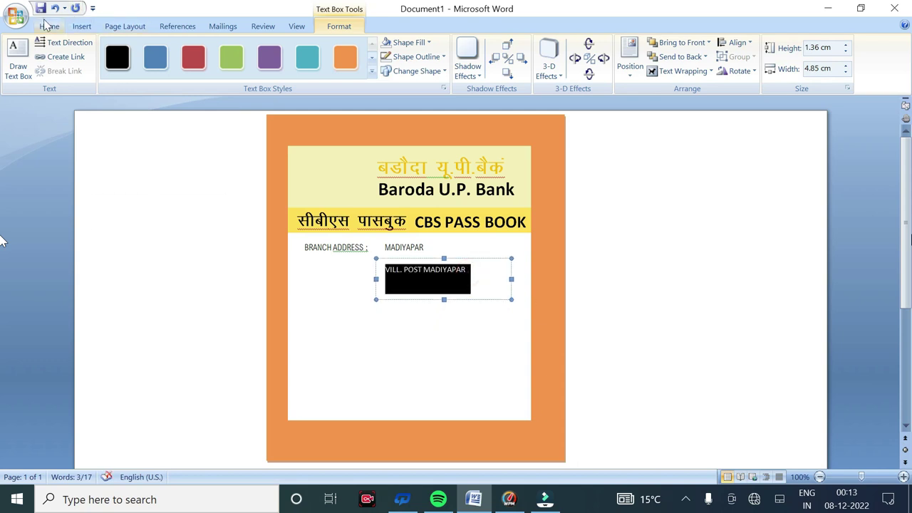
pyautogui.click(468, 282)
pyautogui.click(851, 267)
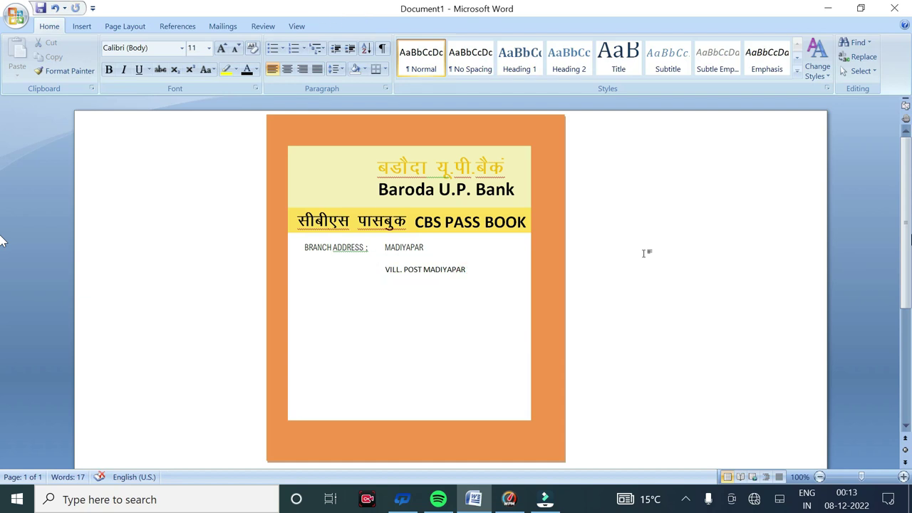
pyautogui.click(81, 26)
# Add a text box below VILL. POST MADIYAPAR reading 'MADIYAPAR' in size 9
pyautogui.click(192, 56)
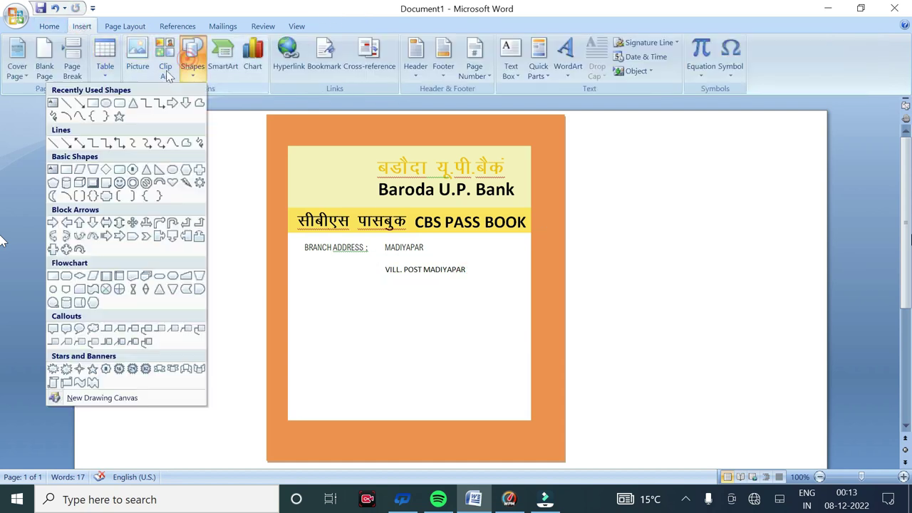
pyautogui.click(54, 103)
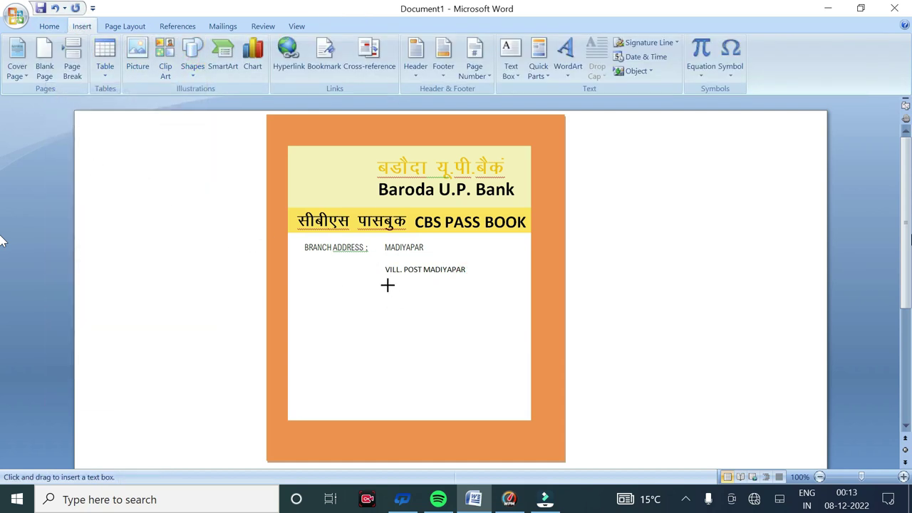
pyautogui.moveTo(387, 283); pyautogui.dragTo(464, 313)
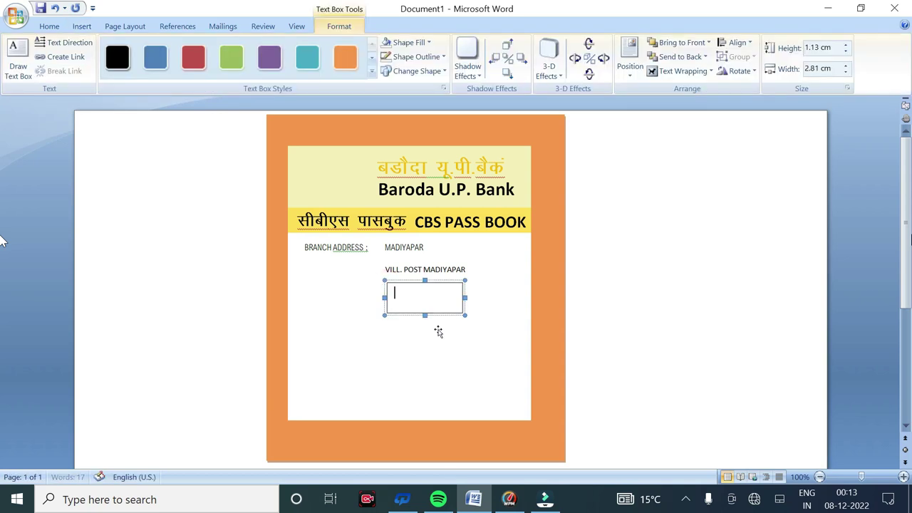
pyautogui.write('mMADIYAPAR')
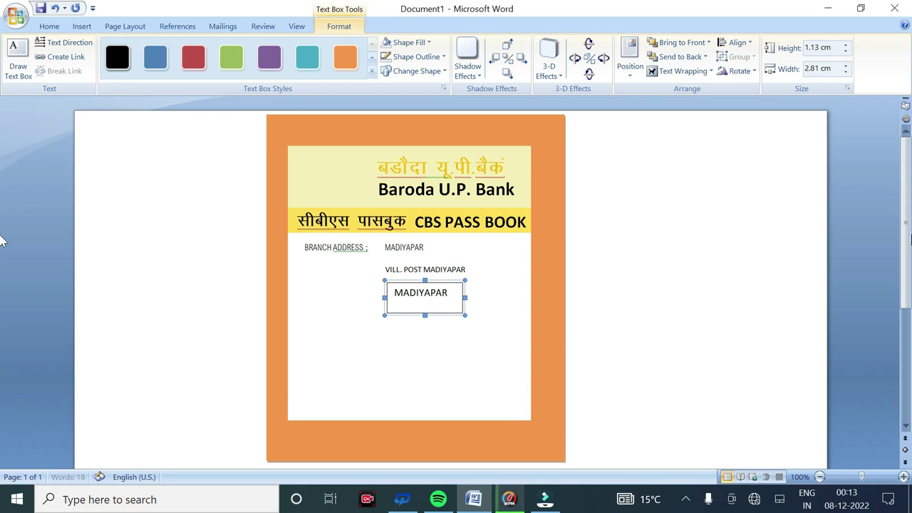
pyautogui.hotkey('ctrl', 'a')
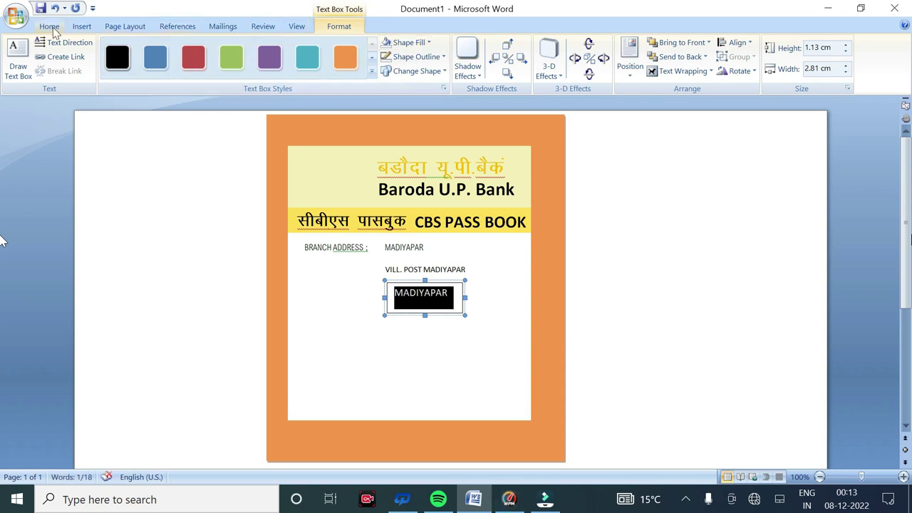
pyautogui.click(50, 26)
pyautogui.click(234, 49)
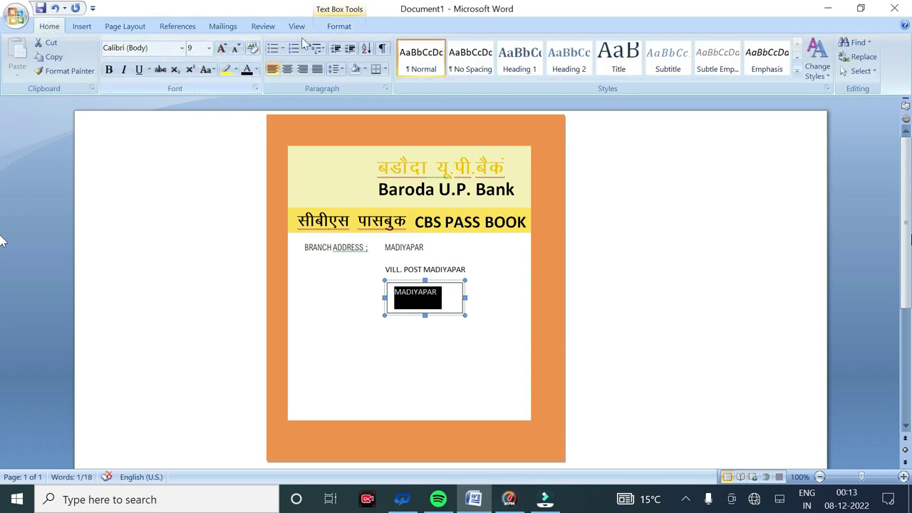
# Give the MADIYAPAR box No Fill and No Outline and nudge it into line
pyautogui.click(340, 26)
pyautogui.click(413, 42)
pyautogui.click(354, 180)
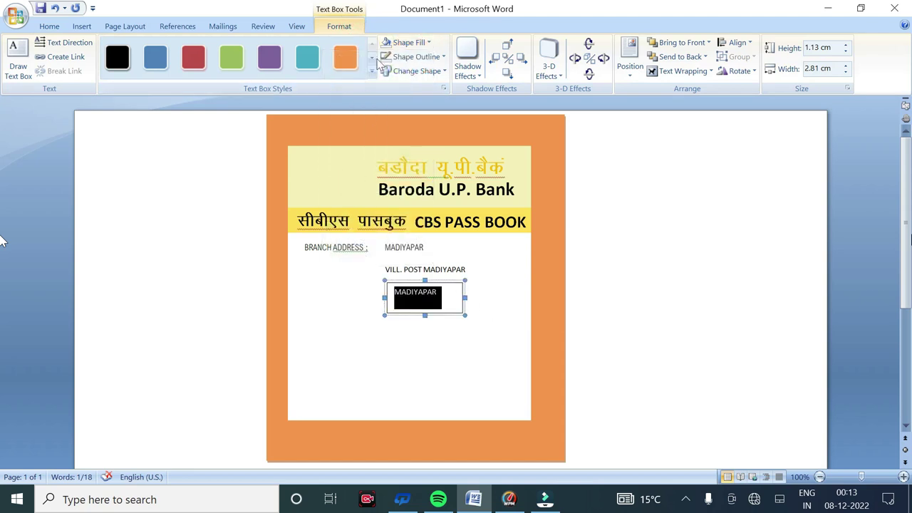
pyautogui.click(416, 57)
pyautogui.click(370, 193)
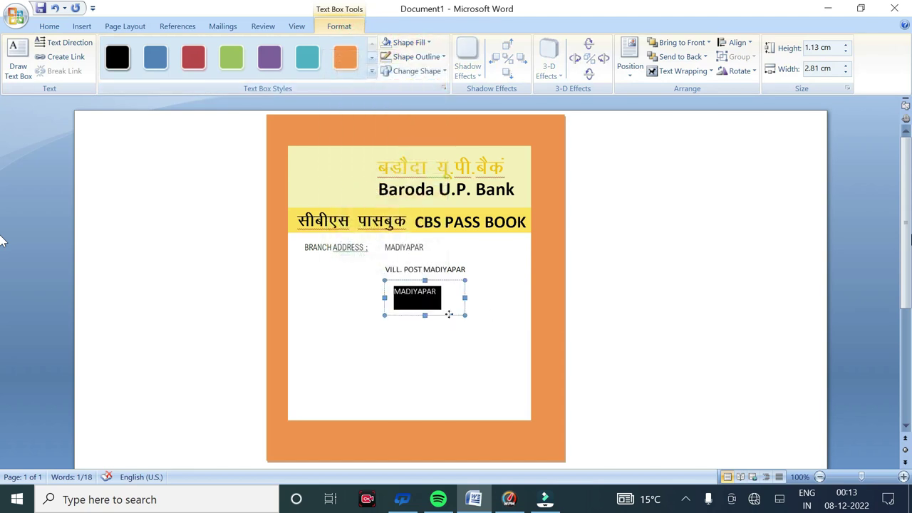
pyautogui.click(449, 311)
pyautogui.press('Left')
pyautogui.press('Up')
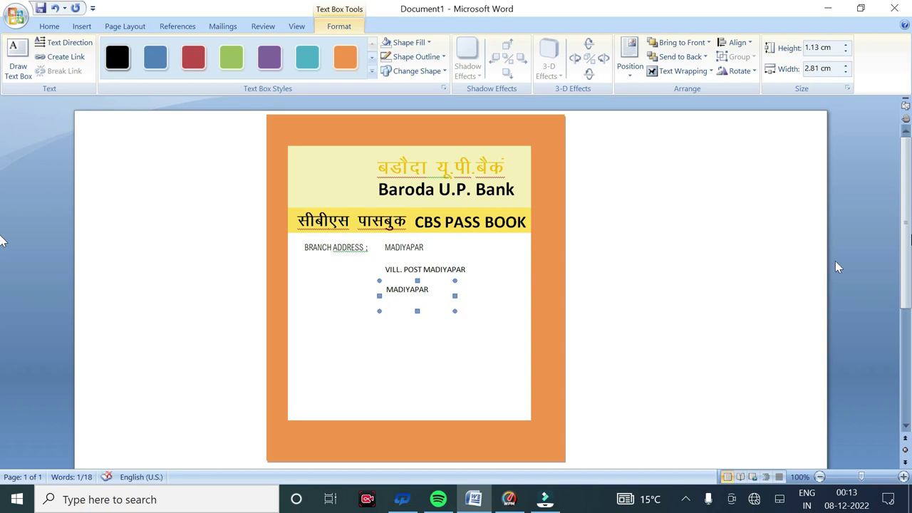
pyautogui.click(865, 262)
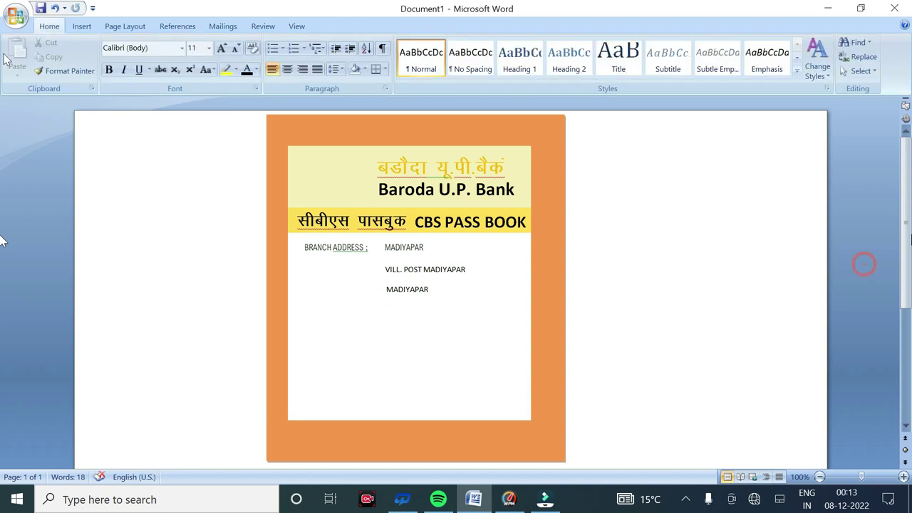
pyautogui.click(82, 26)
# Add a text box below MADIYAPAR containing the branch's Pin code line
pyautogui.click(192, 56)
pyautogui.click(52, 103)
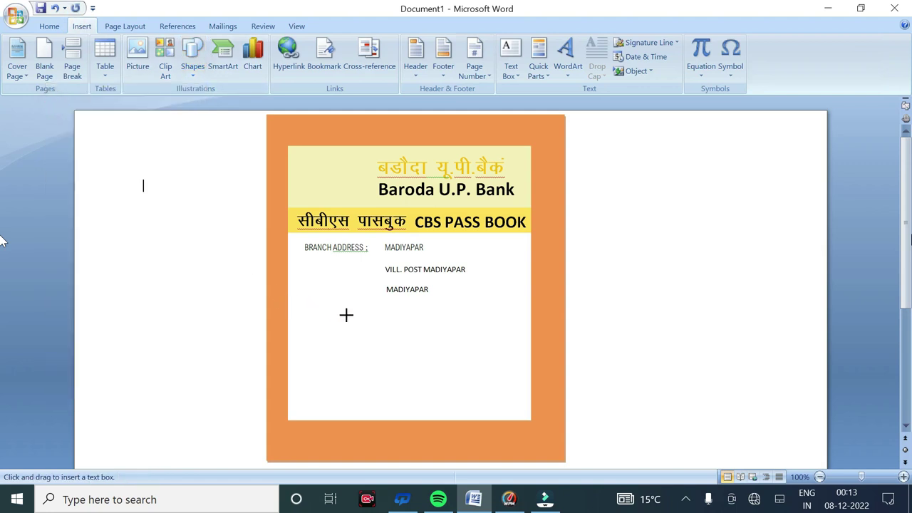
pyautogui.moveTo(355, 300); pyautogui.dragTo(489, 350)
pyautogui.write('Pl')
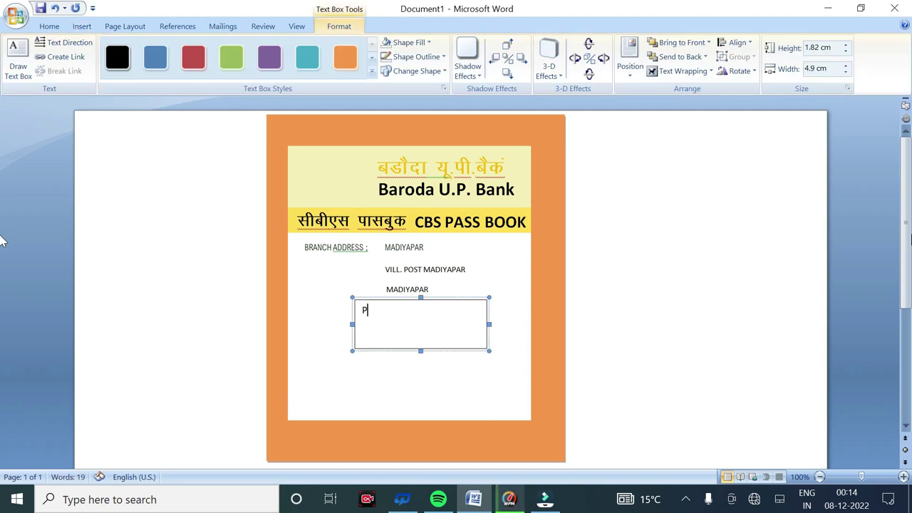
pyautogui.write('in ;')
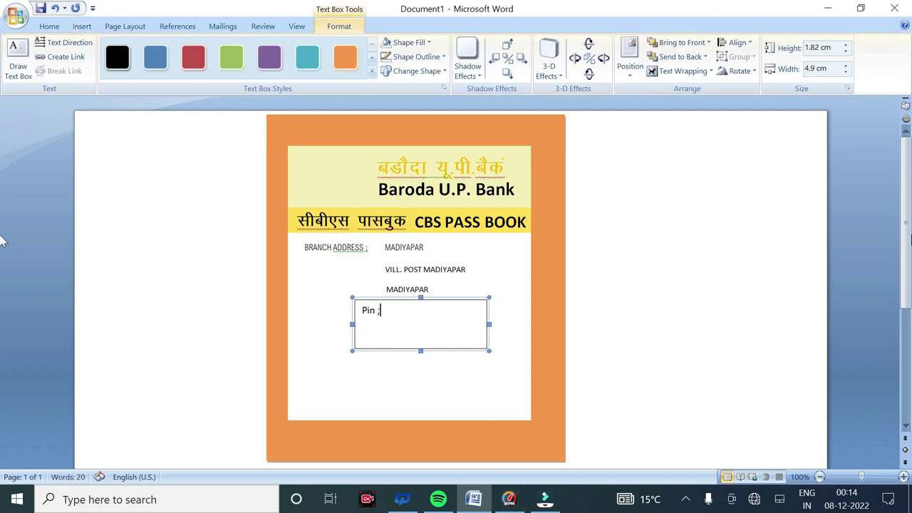
pyautogui.write(' 22322')
pyautogui.press('BackSpace')
pyautogui.write('34')
pyautogui.hotkey('ctrl', 'a')
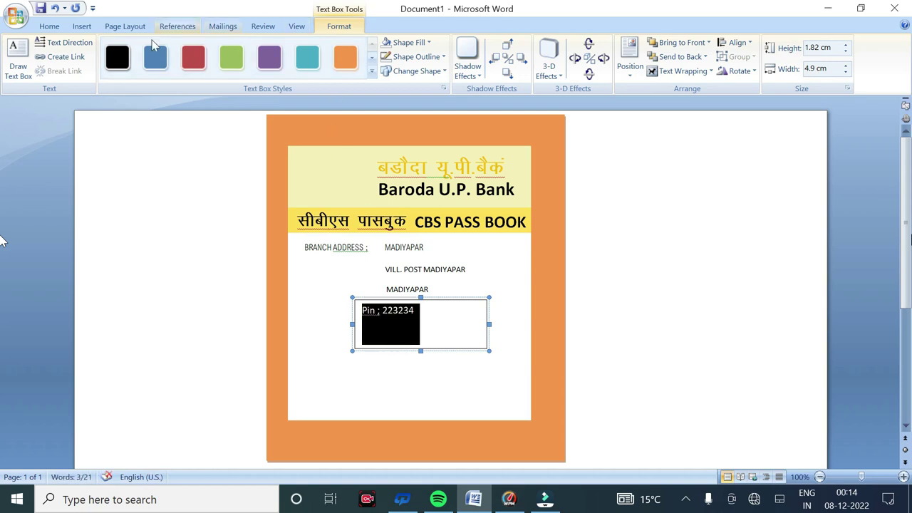
pyautogui.click(50, 26)
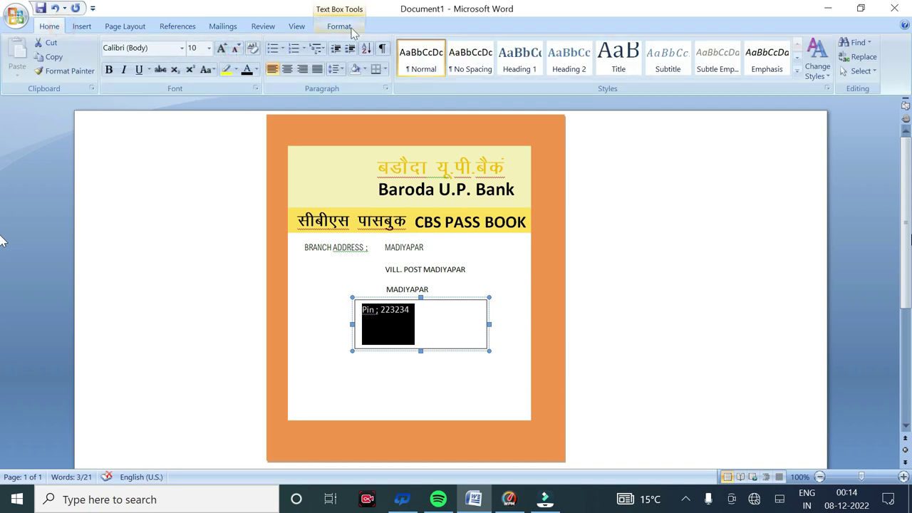
# Remove the Pin box's fill and outline and make the box shorter
pyautogui.click(339, 26)
pyautogui.click(408, 42)
pyautogui.click(354, 180)
pyautogui.click(419, 57)
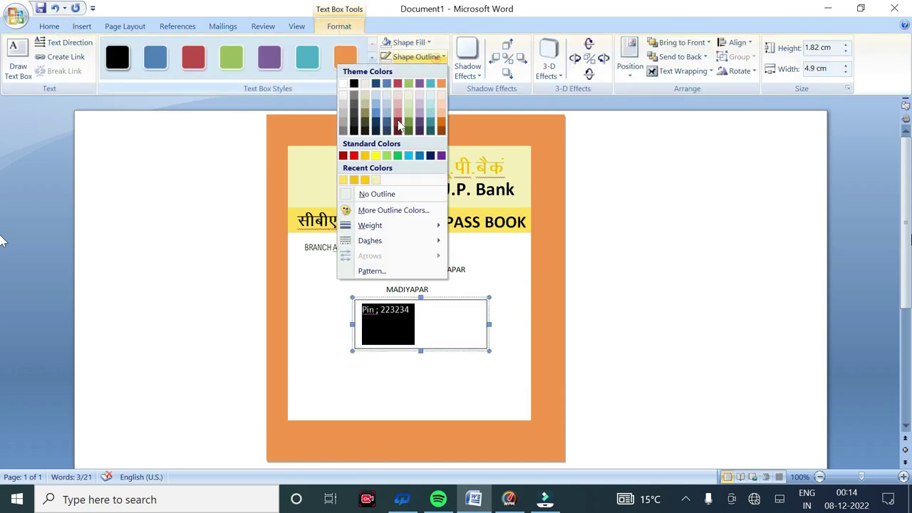
pyautogui.click(356, 193)
pyautogui.click(424, 321)
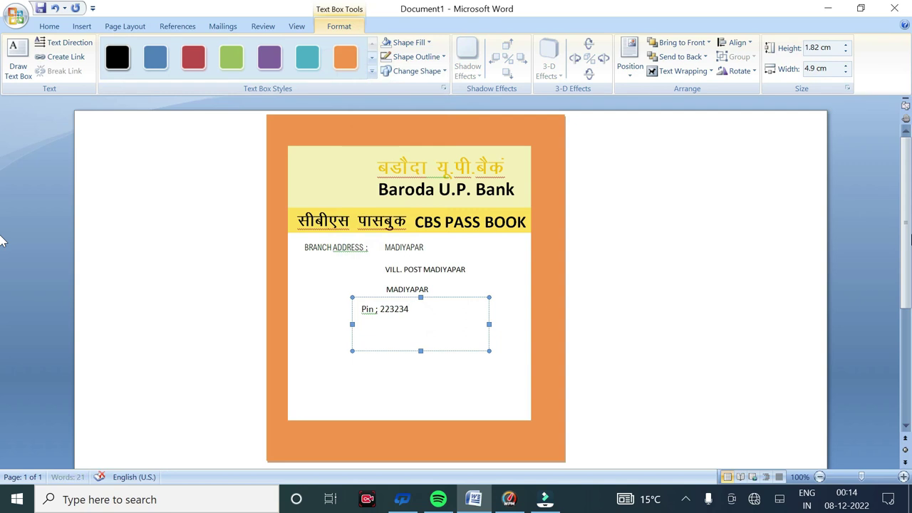
pyautogui.moveTo(421, 351); pyautogui.dragTo(420, 326)
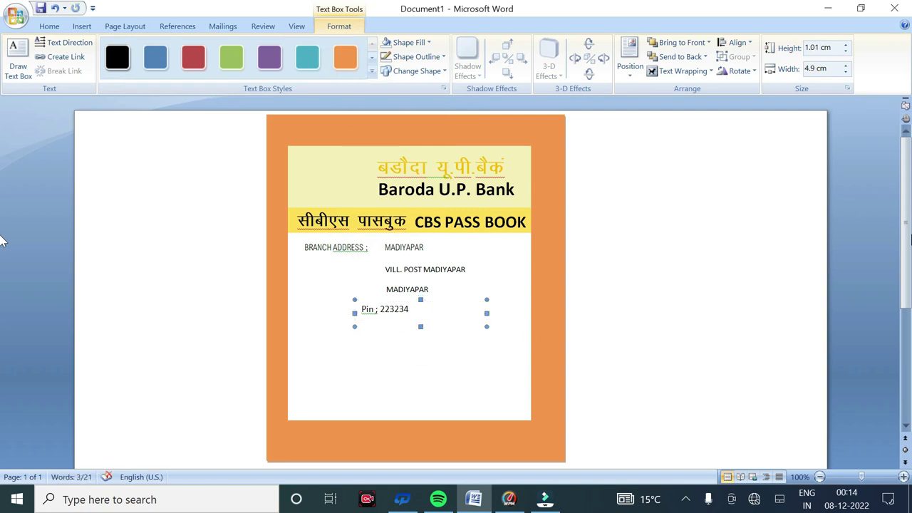
pyautogui.click(848, 279)
# Nudge the Pin line into position just beneath MADIYAPAR
pyautogui.click(376, 309)
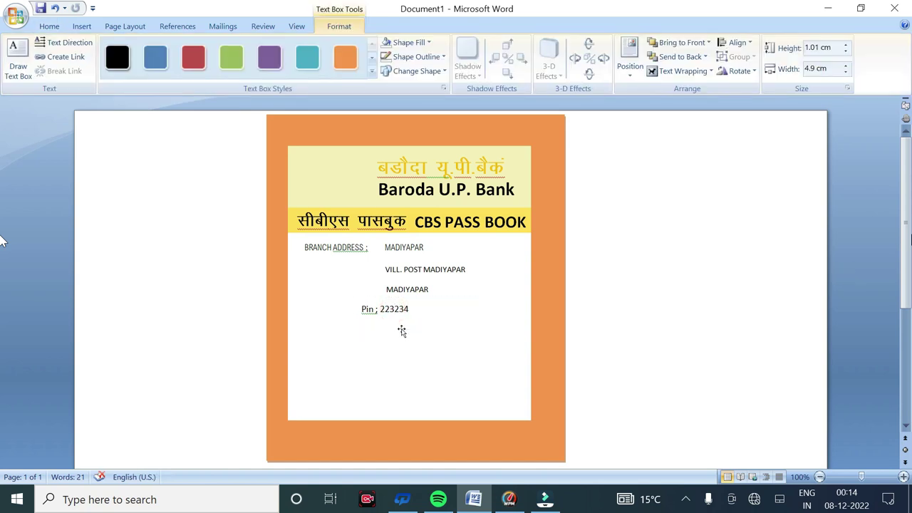
pyautogui.hotkey('ctrl', 'Right')
pyautogui.hotkey('ctrl', 'Right')
pyautogui.hotkey('ctrl', 'Right')
pyautogui.hotkey('ctrl', 'Right')
pyautogui.hotkey('ctrl', 'Right')
pyautogui.hotkey('ctrl', 'Right')
pyautogui.hotkey('ctrl', 'Up')
pyautogui.hotkey('ctrl', 'Up')
pyautogui.hotkey('ctrl', 'Up')
pyautogui.hotkey('ctrl', 'Up')
pyautogui.hotkey('ctrl', 'Up')
pyautogui.hotkey('ctrl', 'Up')
pyautogui.hotkey('ctrl', 'Up')
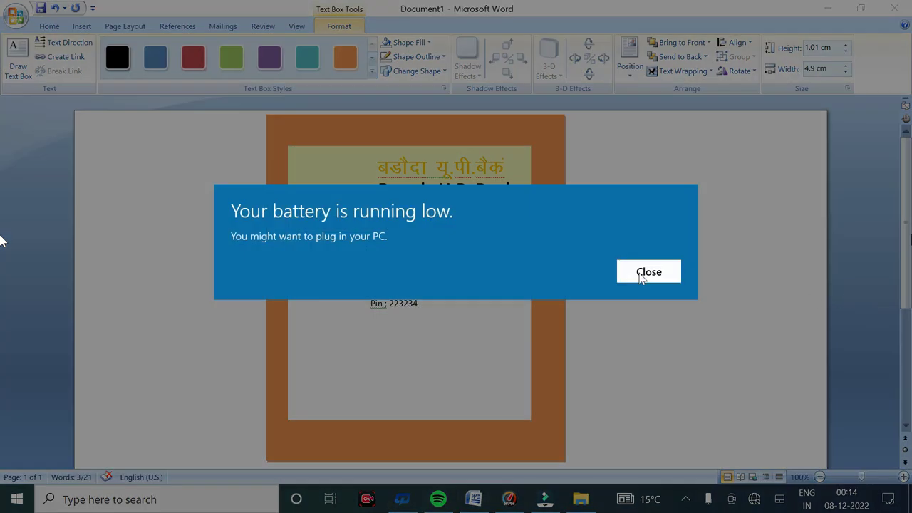
pyautogui.click(639, 273)
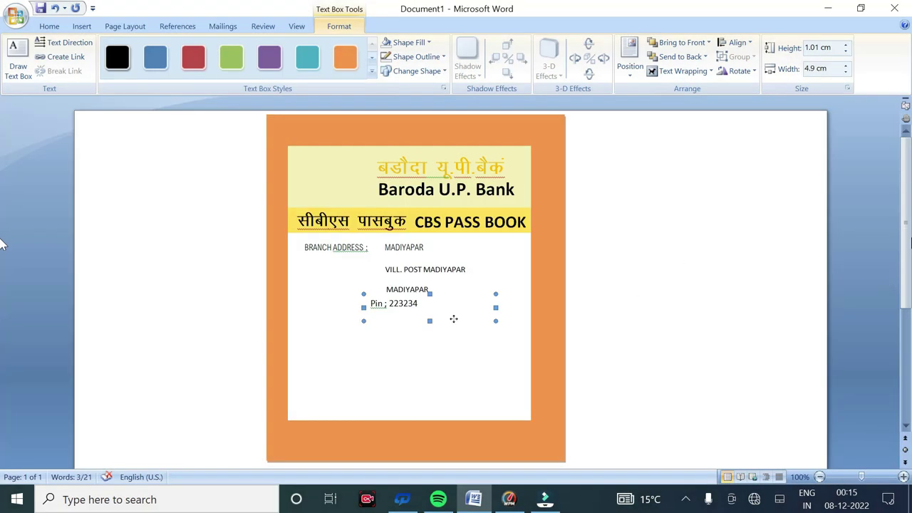
pyautogui.hotkey('ctrl', 'Left')
pyautogui.hotkey('ctrl', 'Left')
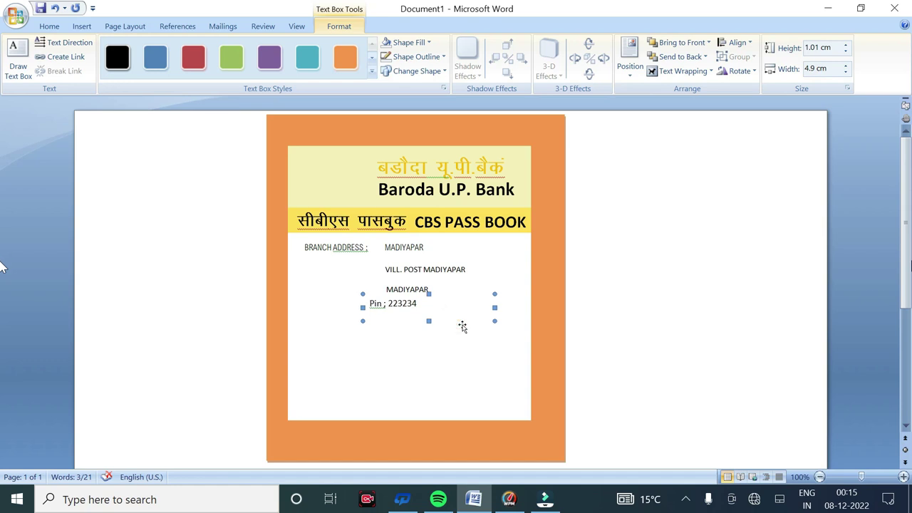
pyautogui.hotkey('ctrl', 'Right')
pyautogui.hotkey('ctrl', 'Right')
pyautogui.hotkey('ctrl', 'Right')
pyautogui.hotkey('ctrl', 'Right')
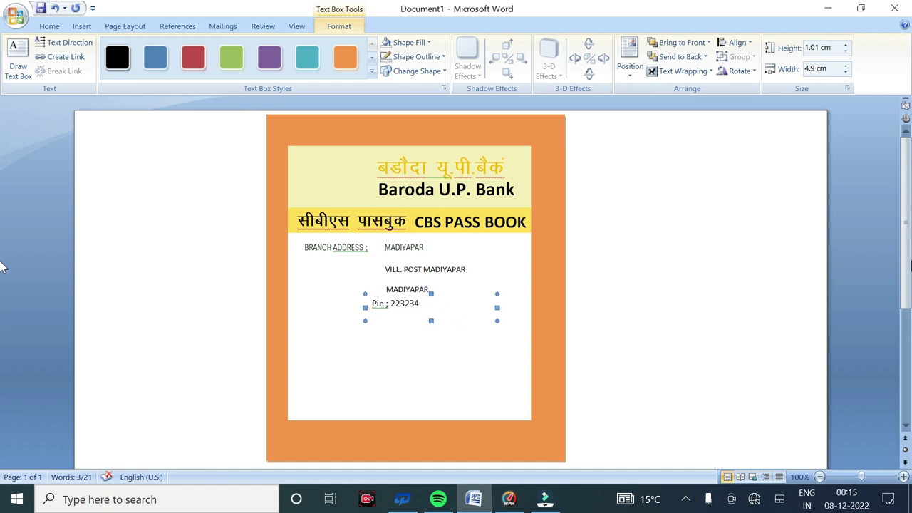
pyautogui.press('Escape')
pyautogui.click(82, 26)
pyautogui.click(192, 57)
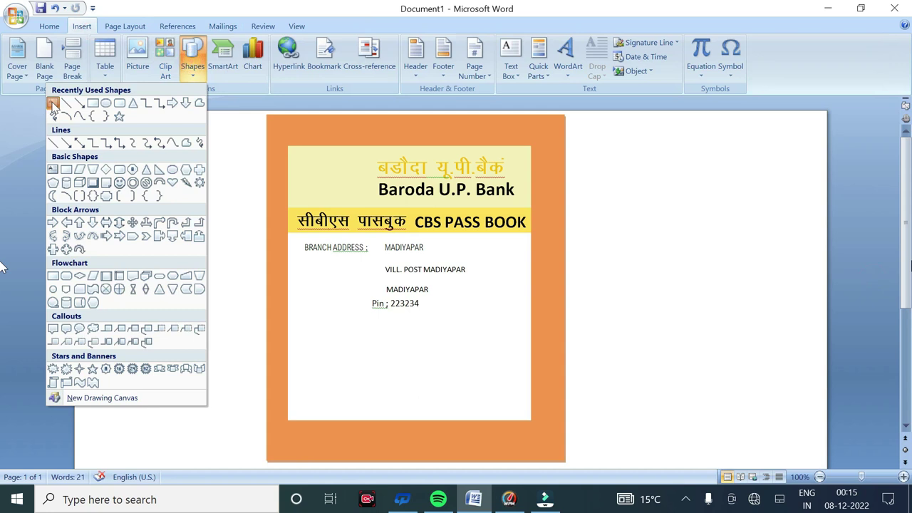
# Add a text box under the Pin line with 'Tel ;' and the branch's phone number
pyautogui.click(54, 104)
pyautogui.moveTo(373, 315); pyautogui.dragTo(490, 354)
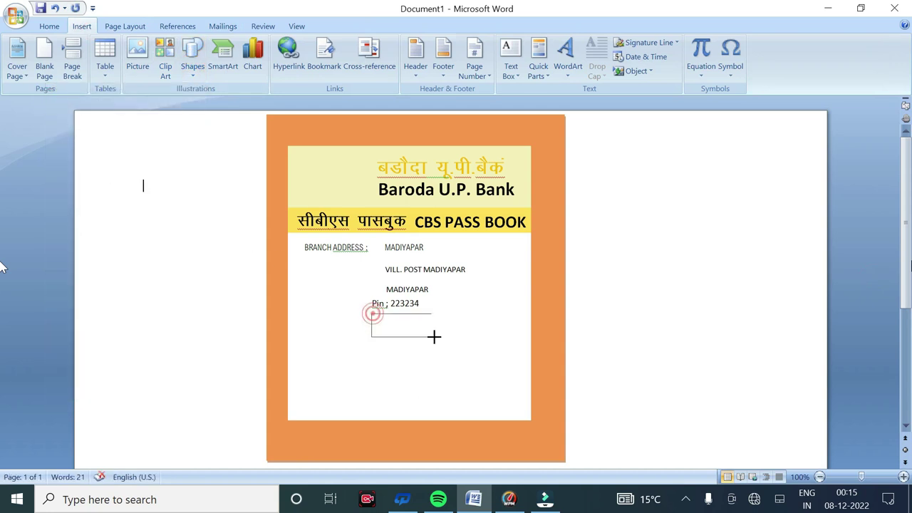
pyautogui.write('T')
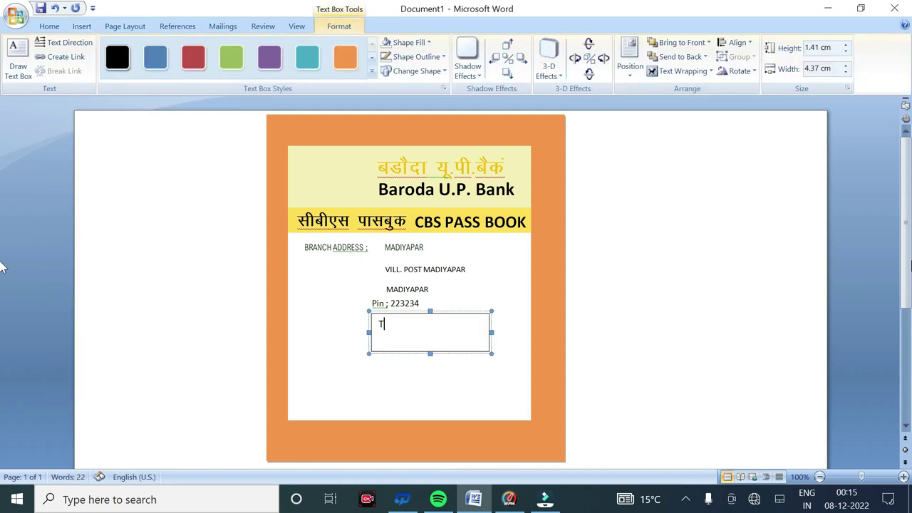
pyautogui.write('el')
pyautogui.write(' ;')
pyautogui.write('52')
pyautogui.write('8')
pyautogui.write('0')
pyautogui.write('&')
pyautogui.write('9')
pyautogui.write('.')
pyautogui.write('2')
pyautogui.write('637')
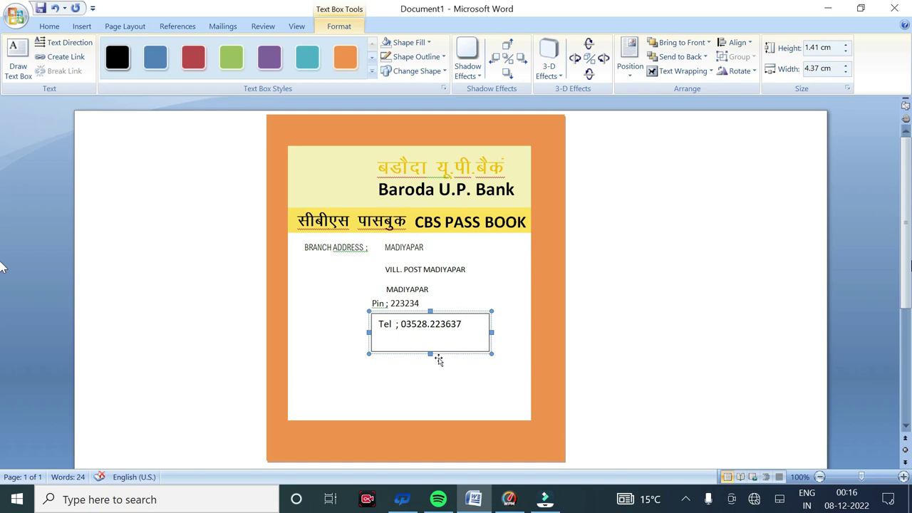
# Make the Tel line 10 pt with No Outline and No Fill, tucked under the Pin line
pyautogui.hotkey('ctrl', 'a')
pyautogui.click(416, 57)
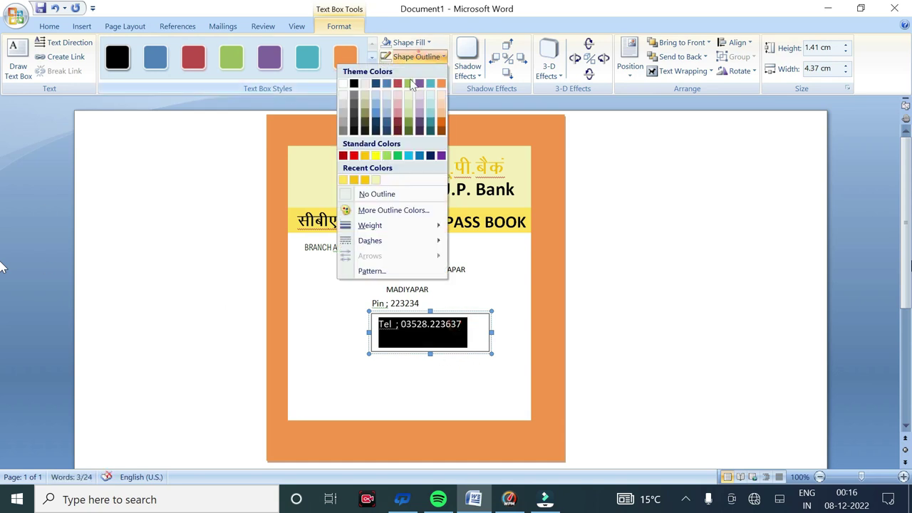
pyautogui.click(49, 26)
pyautogui.click(236, 49)
pyautogui.click(460, 326)
pyautogui.click(460, 352)
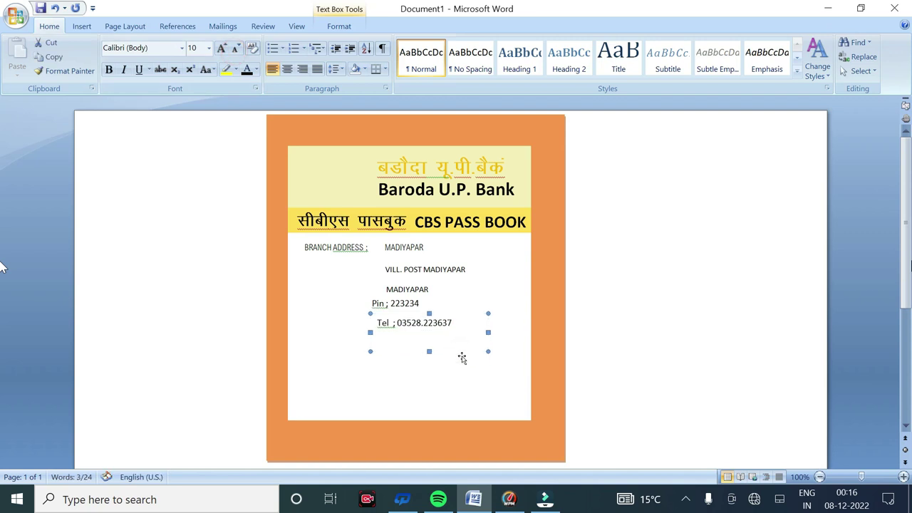
pyautogui.moveTo(462, 352); pyautogui.dragTo(459, 346)
pyautogui.click(339, 26)
pyautogui.click(426, 42)
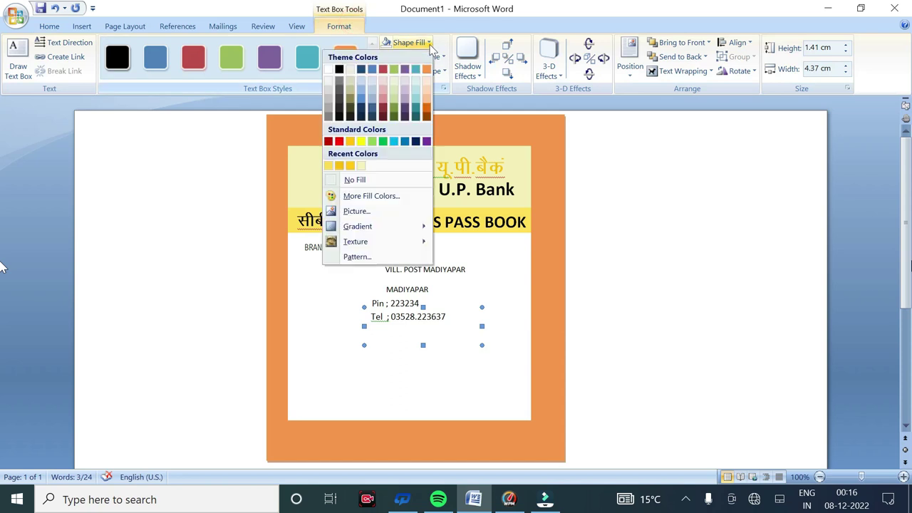
pyautogui.click(356, 181)
pyautogui.click(718, 366)
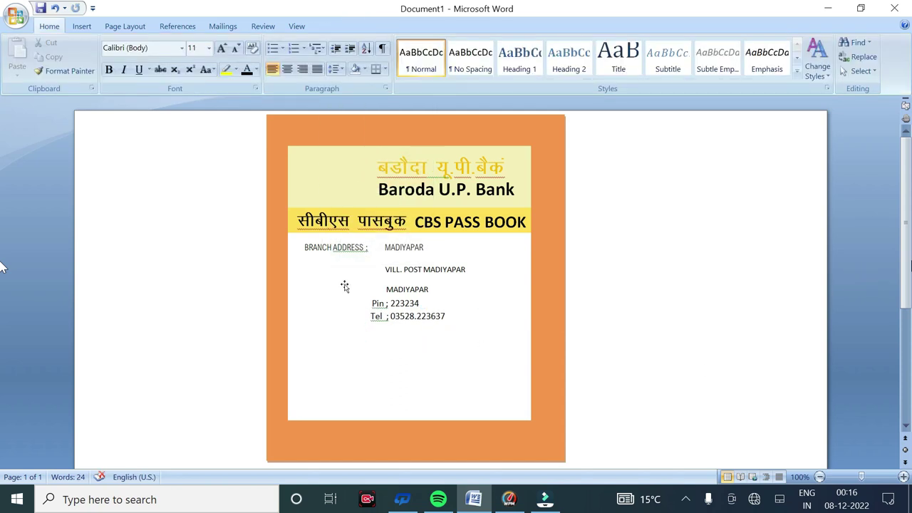
# Draw a wide text box below the telephone line
pyautogui.click(81, 27)
pyautogui.click(192, 57)
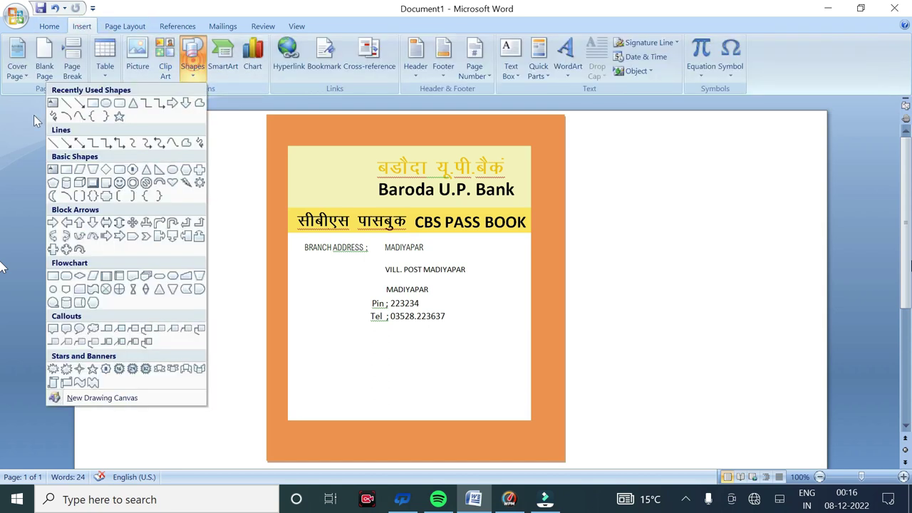
pyautogui.click(52, 102)
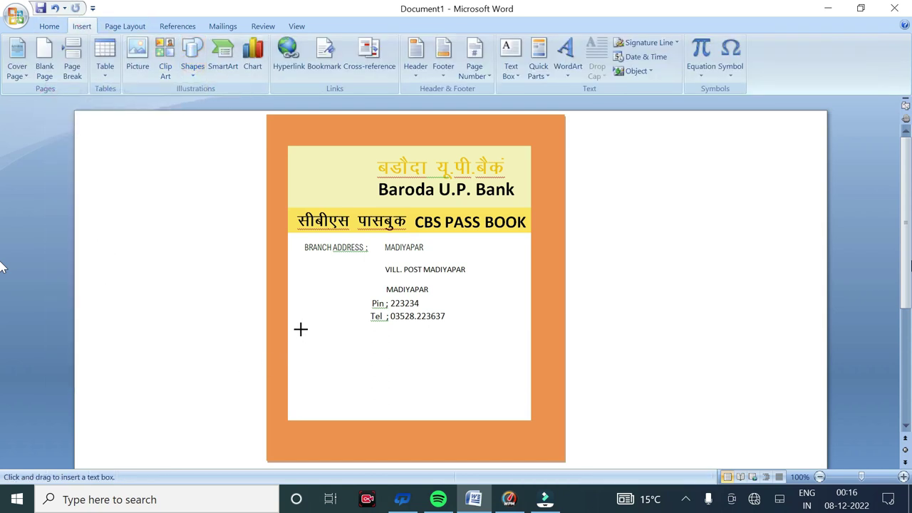
pyautogui.moveTo(298, 324); pyautogui.dragTo(519, 350)
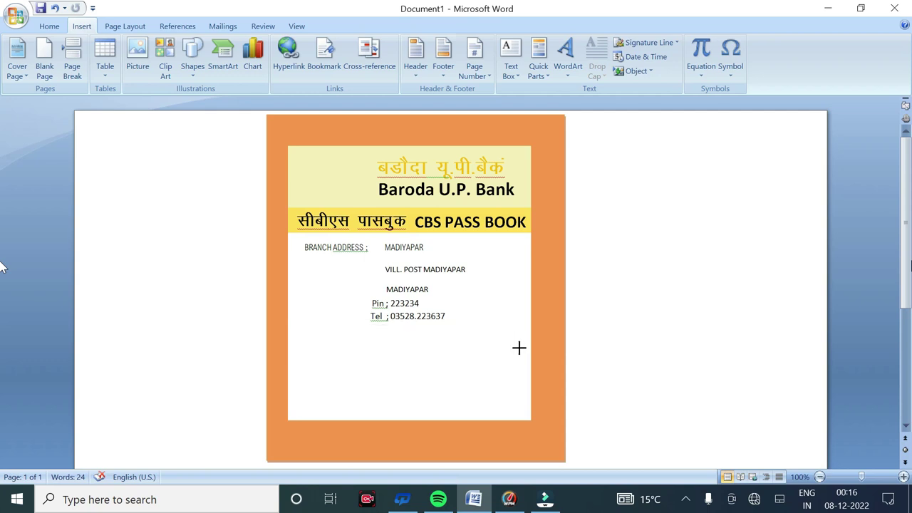
# Type the IFSC Code and MICR Code line and widen the box to 9.33 cm
pyautogui.write('IFSC')
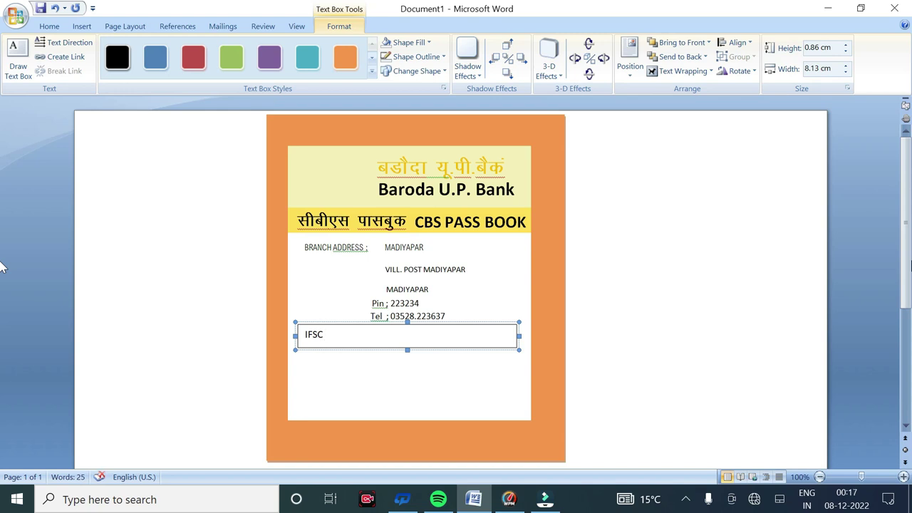
pyautogui.write(' Code')
pyautogui.write(' ;')
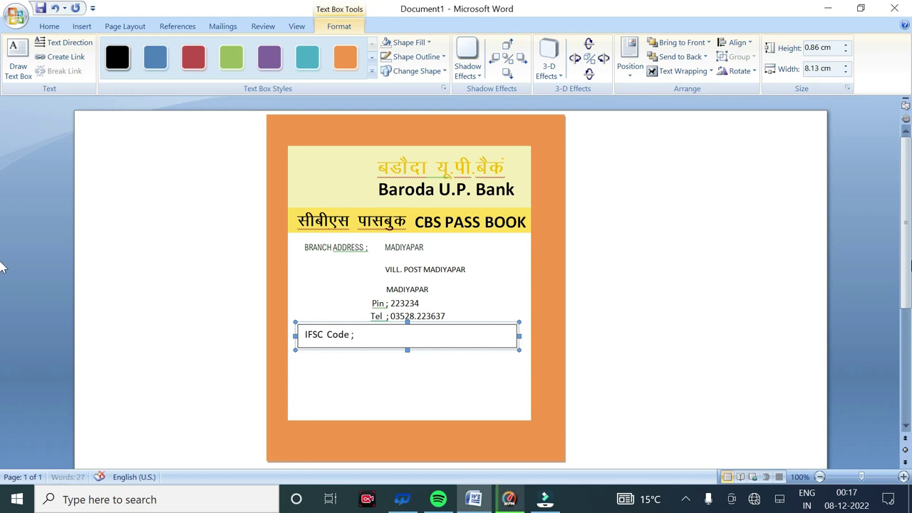
pyautogui.write(' AZAMGARH')
pyautogui.press('BackSpace')
pyautogui.press('BackSpace')
pyautogui.press('BackSpace')
pyautogui.press('BackSpace')
pyautogui.write('hdjs')
pyautogui.press('BackSpace')
pyautogui.press('BackSpace')
pyautogui.press('BackSpace')
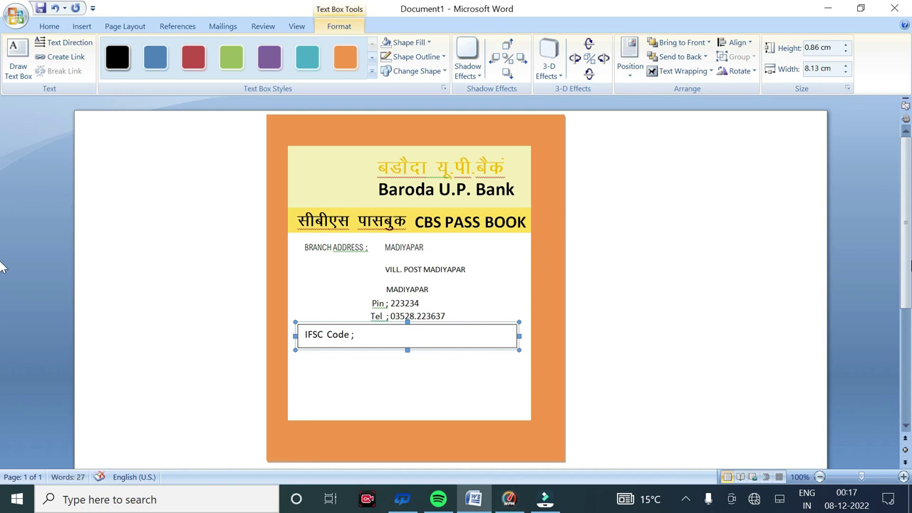
pyautogui.write('AAAAAAAAAA')
pyautogui.write('A')
pyautogui.write(' MIC')
pyautogui.write('Code ')
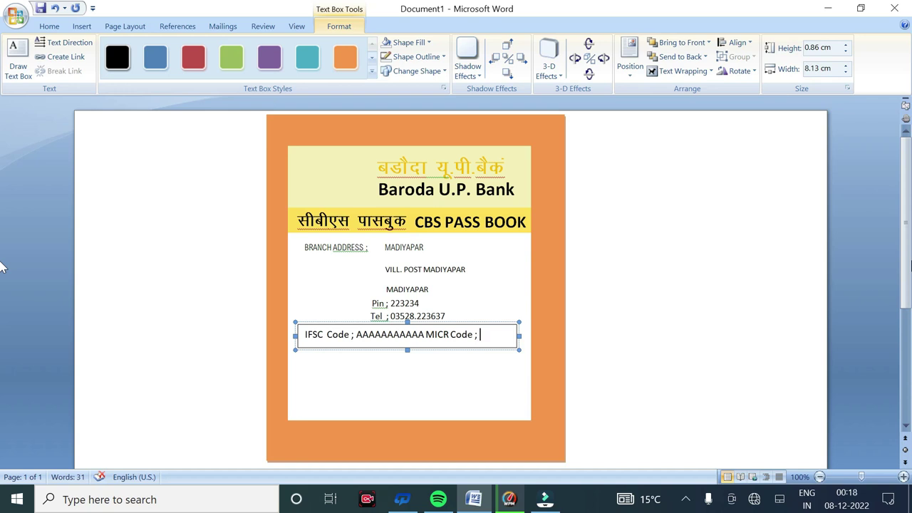
pyautogui.write(' 524')
pyautogui.press('BackSpace')
pyautogui.press('BackSpace')
pyautogui.press('BackSpace')
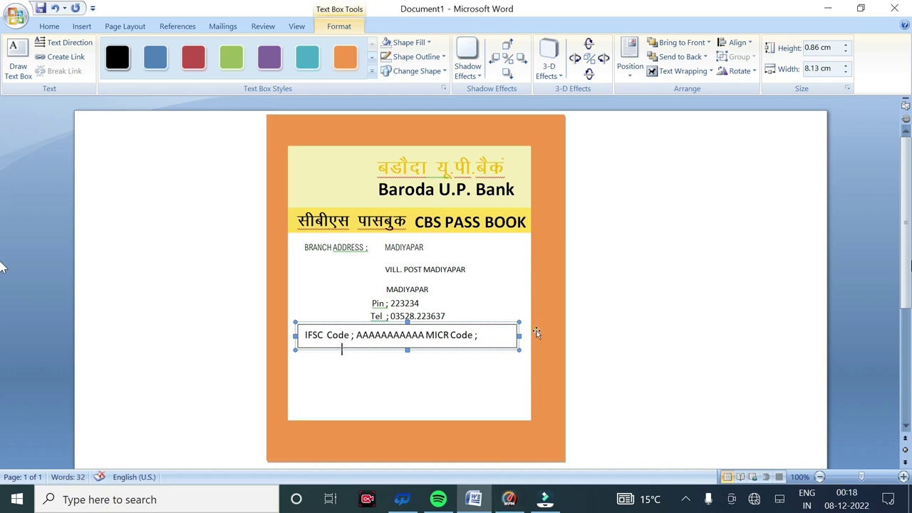
pyautogui.moveTo(518, 336); pyautogui.dragTo(551, 336)
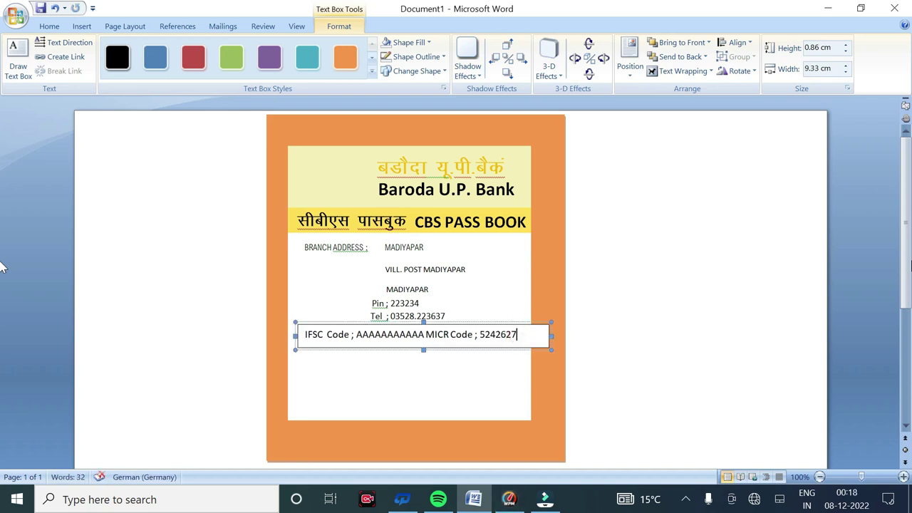
# Remove the fill and the border from the IFSC and MICR text box
pyautogui.click(410, 42)
pyautogui.click(363, 180)
pyautogui.click(417, 57)
pyautogui.click(359, 194)
# Shrink the IFSC and MICR text to 9 pt and nudge the box up beneath the Tel line
pyautogui.hotkey('ctrl', 'a')
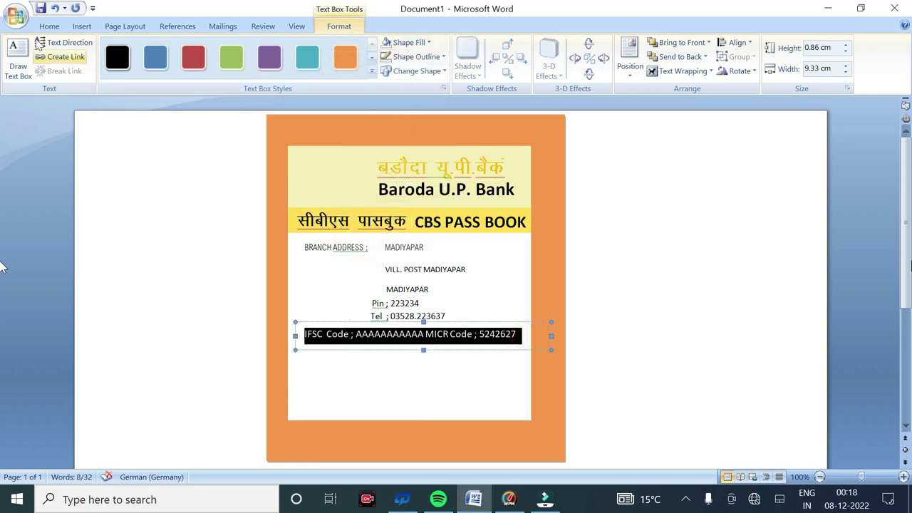
pyautogui.click(47, 26)
pyautogui.click(236, 49)
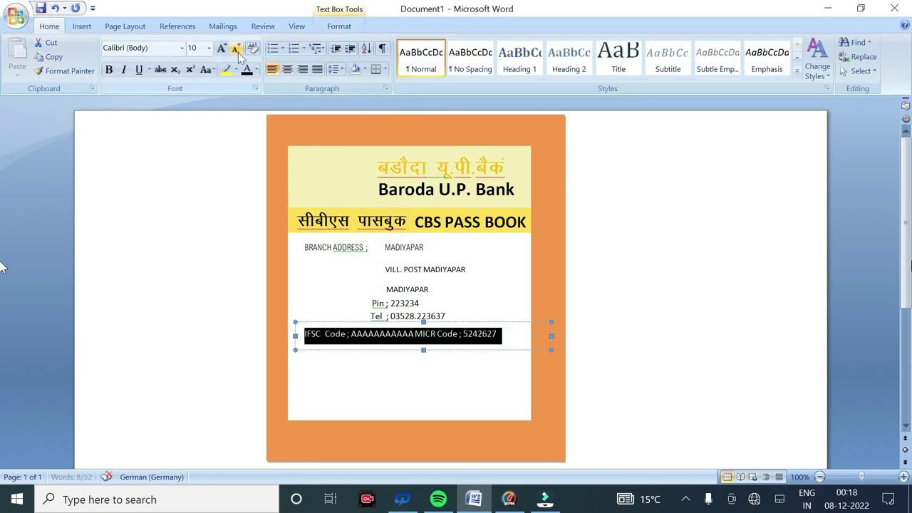
pyautogui.click(493, 351)
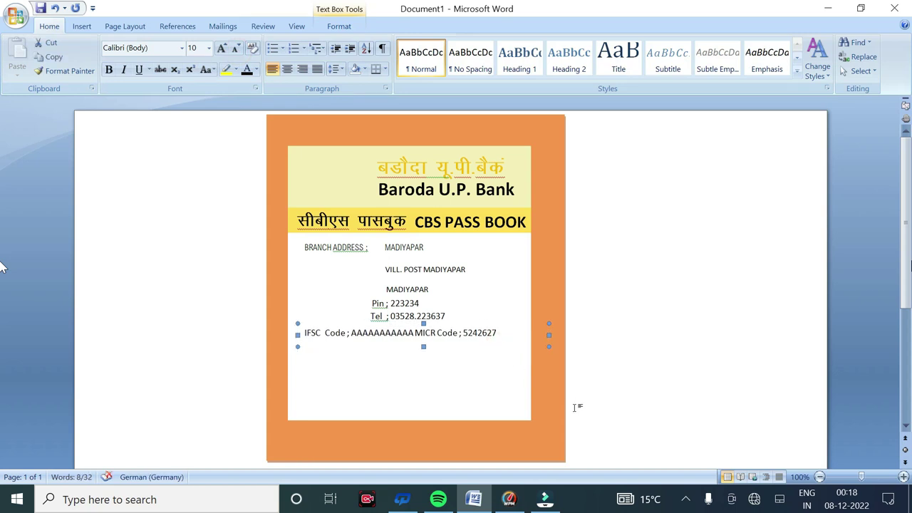
pyautogui.press('Up')
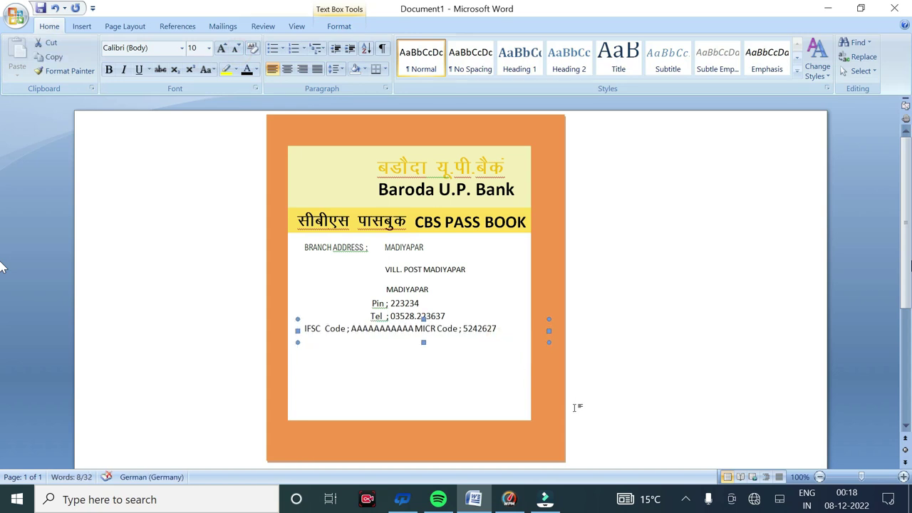
pyautogui.hotkey('ctrl', 'Right')
pyautogui.hotkey('ctrl', 'Right')
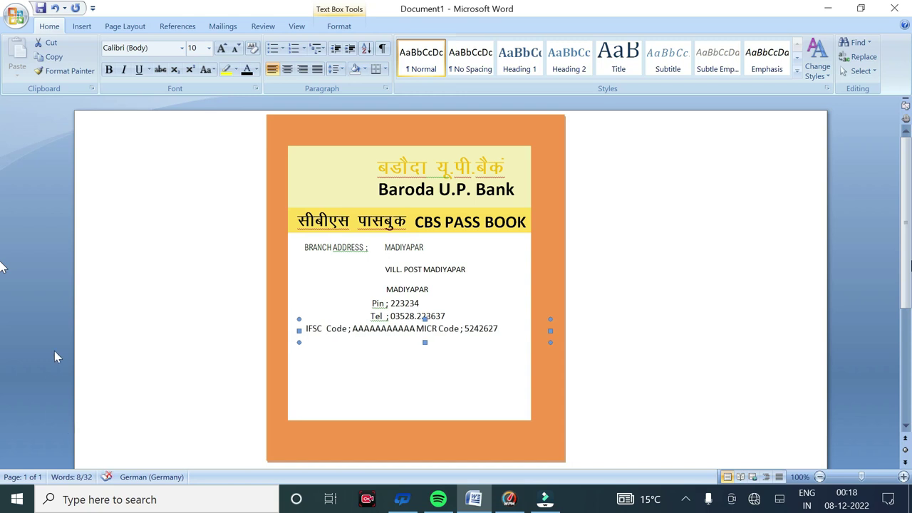
pyautogui.tripleClick(502, 329)
pyautogui.click(235, 47)
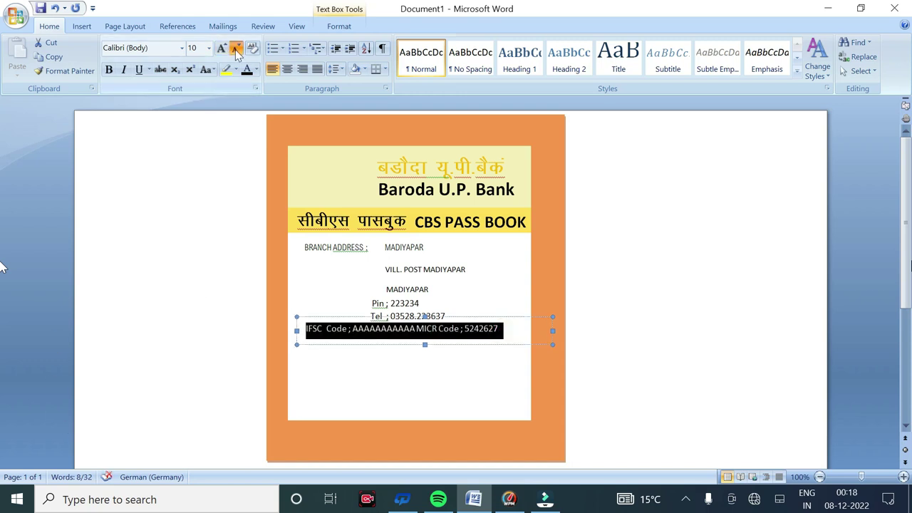
pyautogui.click(507, 330)
pyautogui.click(493, 347)
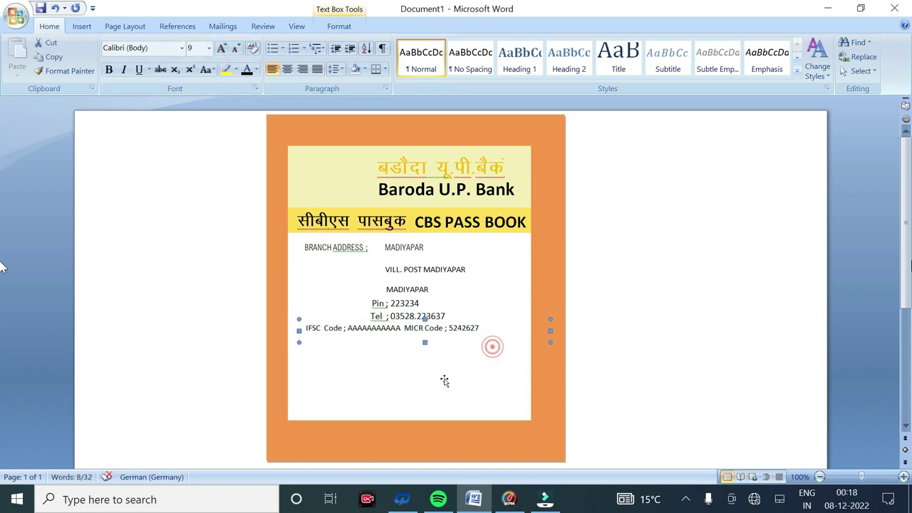
pyautogui.click(144, 187)
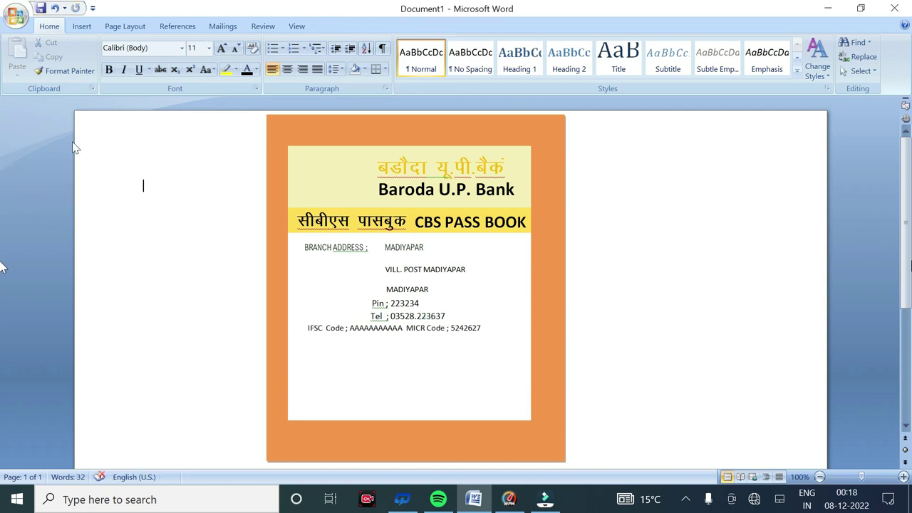
# Draw a text box below the IFSC line and enter 'Account No ;' followed by the account number
pyautogui.click(81, 26)
pyautogui.click(192, 57)
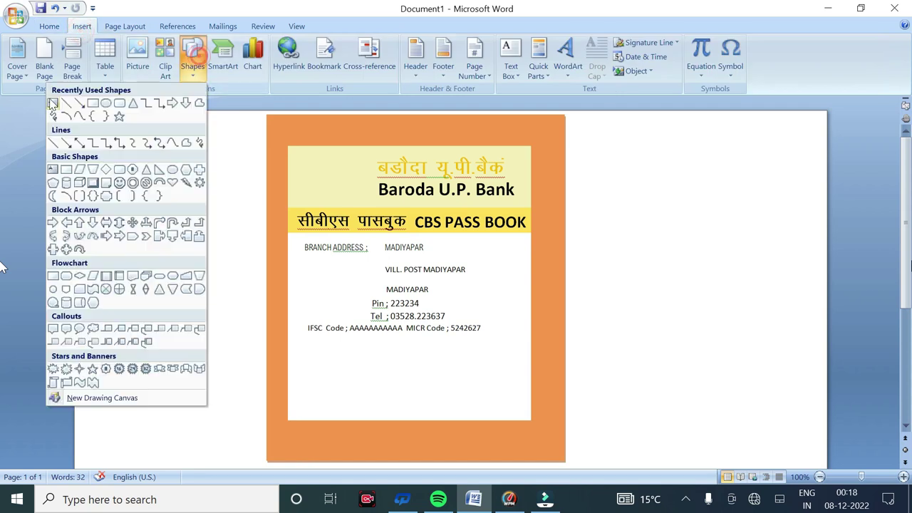
pyautogui.click(49, 101)
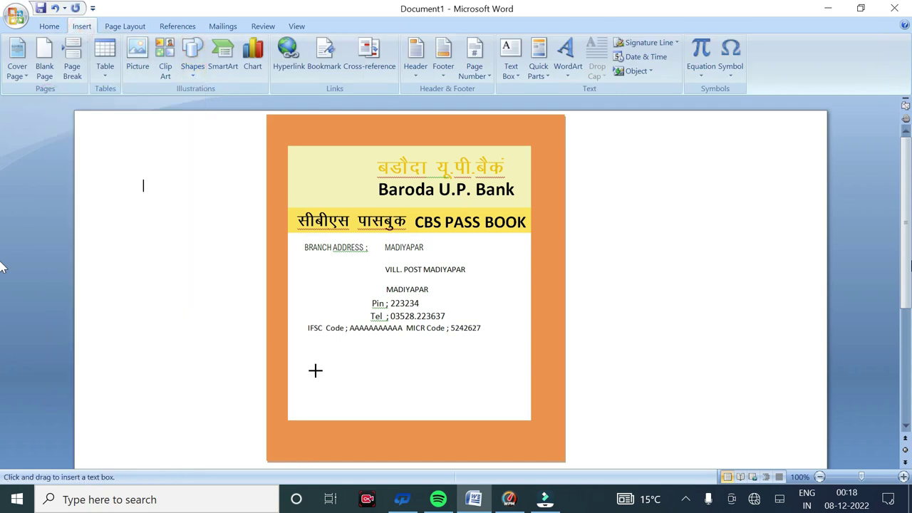
pyautogui.moveTo(319, 367); pyautogui.dragTo(475, 388)
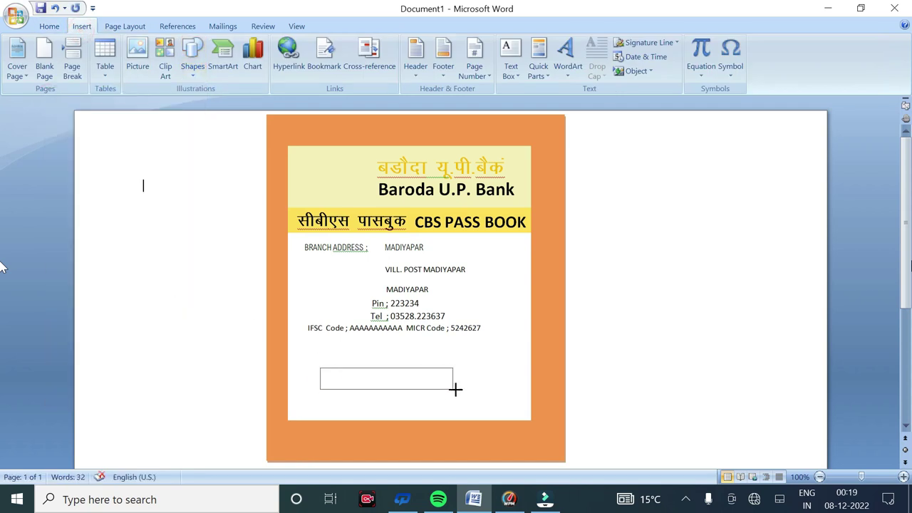
pyautogui.write('A')
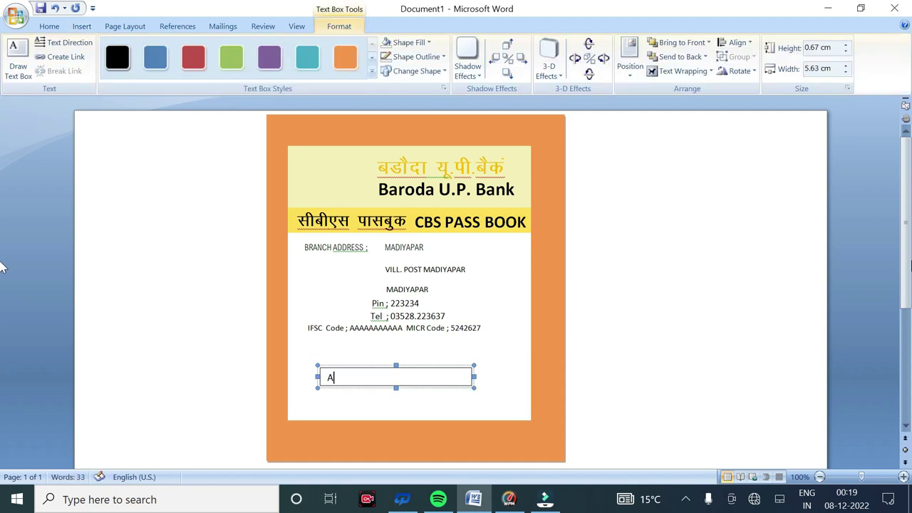
pyautogui.write('ccount')
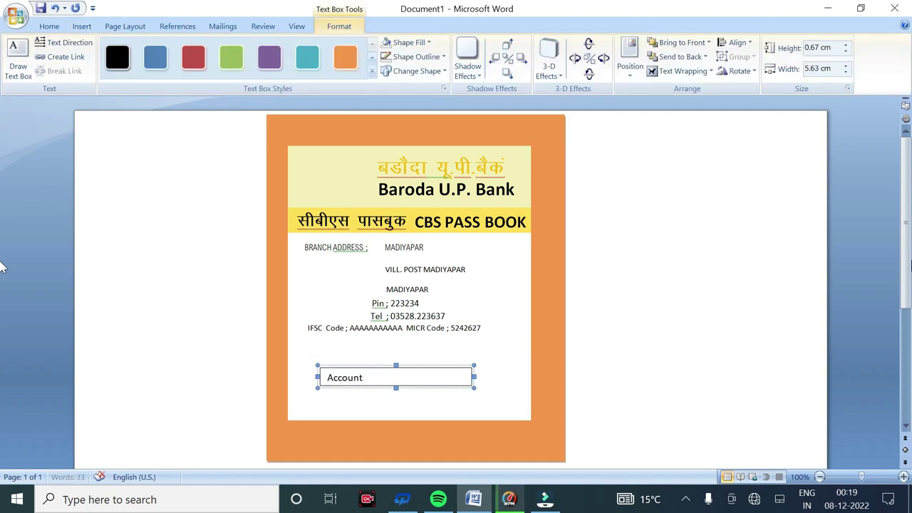
pyautogui.write(' No ; ')
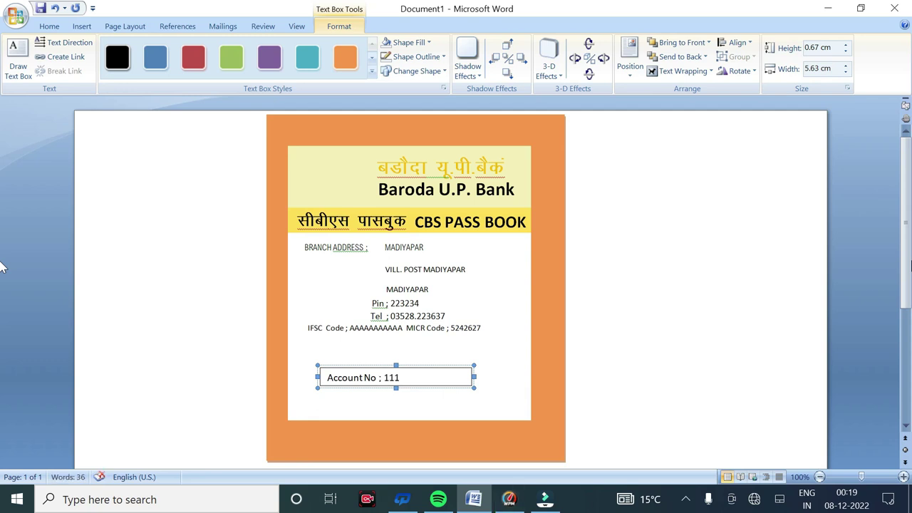
pyautogui.write('111111')
pyautogui.write('11')
# Give the Account No box no fill and no outline, and make its text smaller
pyautogui.click(407, 42)
pyautogui.click(356, 179)
pyautogui.click(436, 57)
pyautogui.click(367, 195)
pyautogui.moveTo(463, 378); pyautogui.dragTo(327, 378)
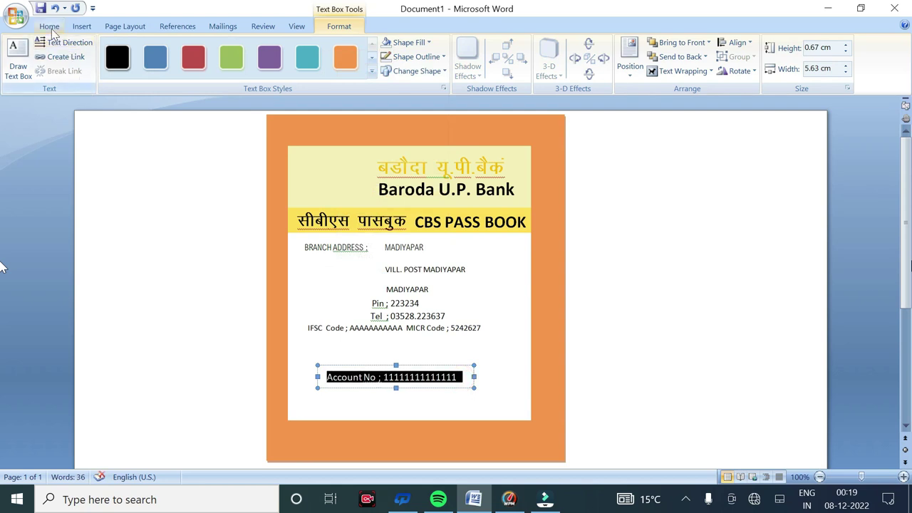
pyautogui.click(51, 28)
pyautogui.click(236, 47)
pyautogui.click(449, 386)
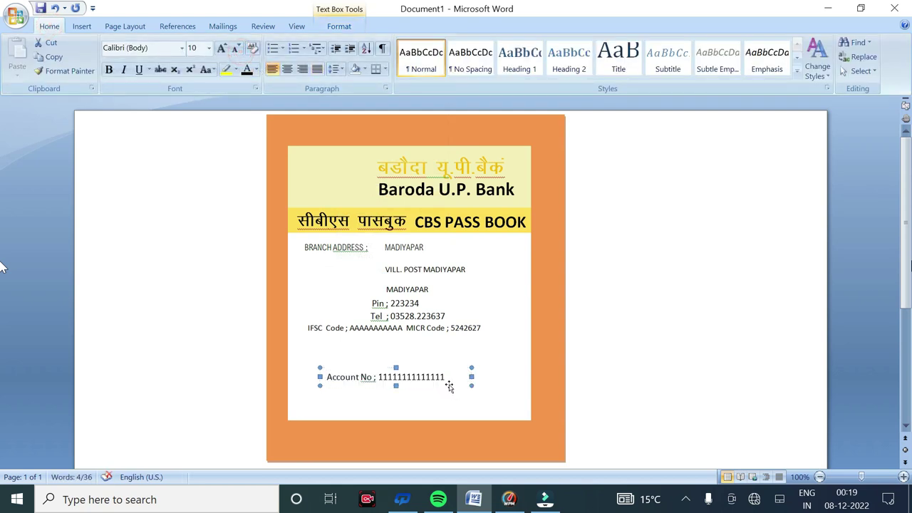
# Draw a text box under Account No and type the Name line with 'MR' and the holder's name
pyautogui.click(82, 26)
pyautogui.click(192, 65)
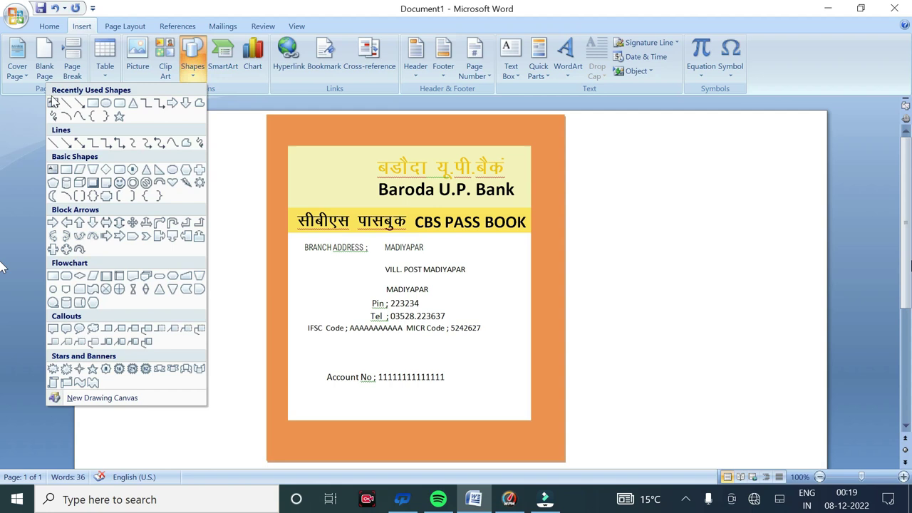
pyautogui.click(51, 104)
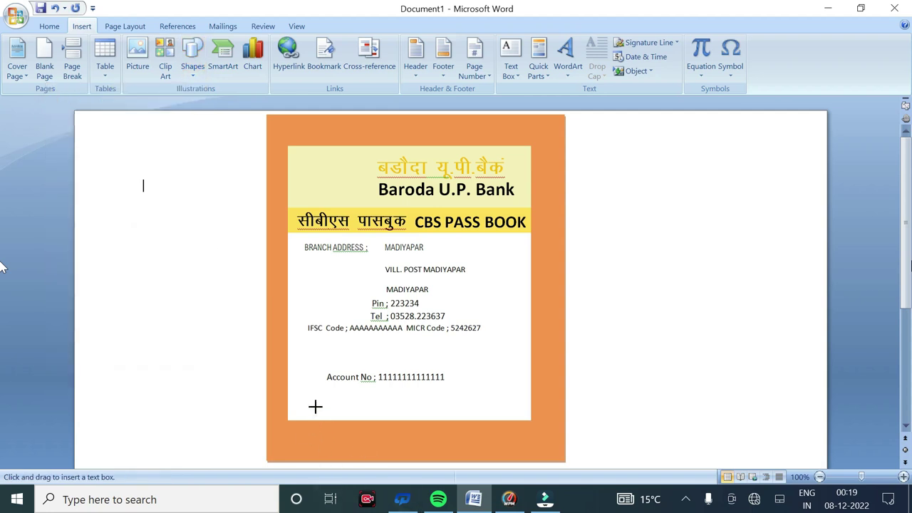
pyautogui.moveTo(325, 389); pyautogui.dragTo(518, 414)
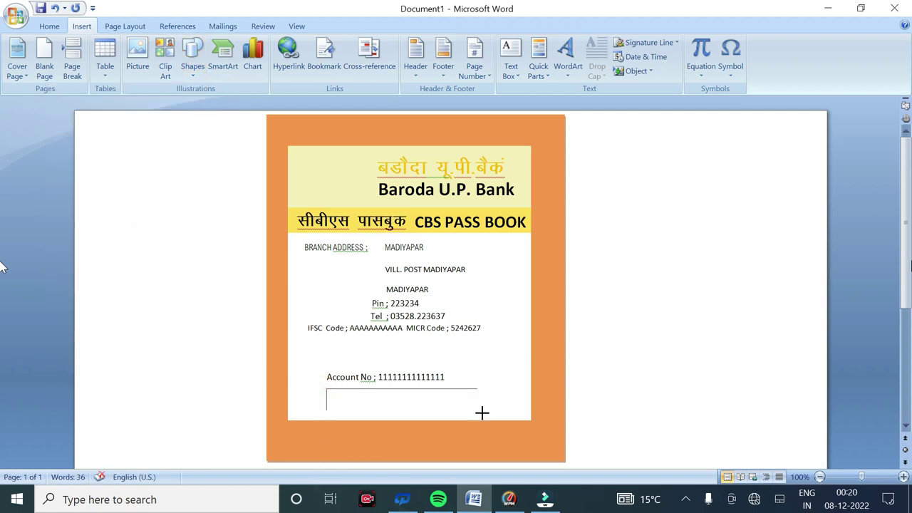
pyautogui.write('Name')
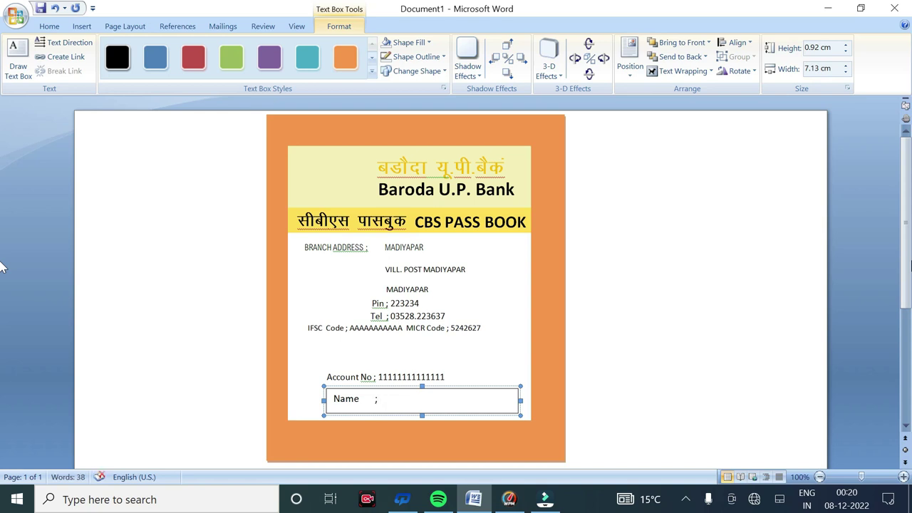
pyautogui.write('MR')
pyautogui.write('PPPPPPPPPPPPP')
pyautogui.click(754, 321)
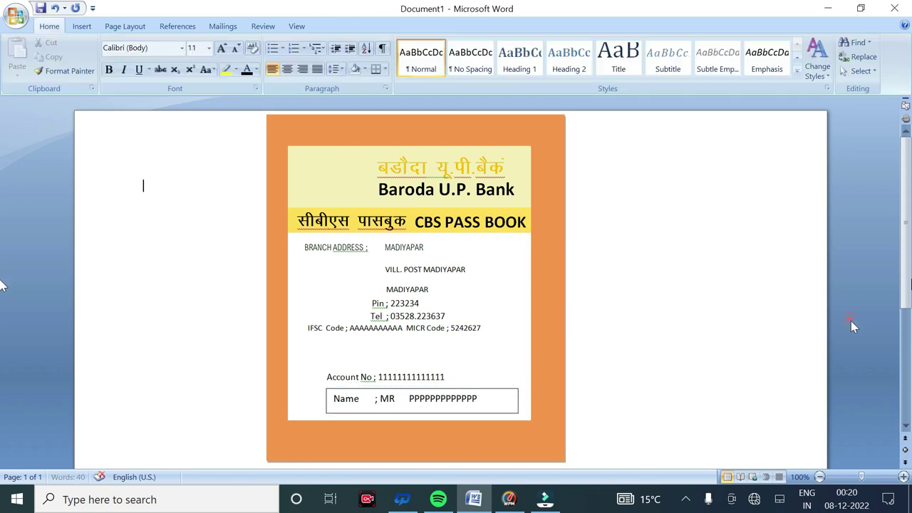
pyautogui.click(464, 396)
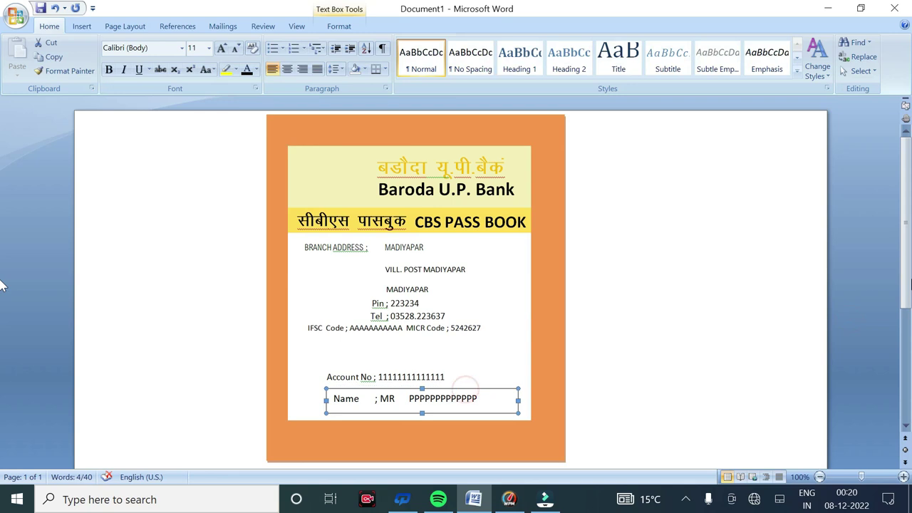
# Remove the Name box's border and fill, and shrink its text to size 10
pyautogui.click(339, 26)
pyautogui.click(417, 57)
pyautogui.click(365, 194)
pyautogui.click(410, 42)
pyautogui.click(366, 178)
pyautogui.hotkey('ctrl', 'a')
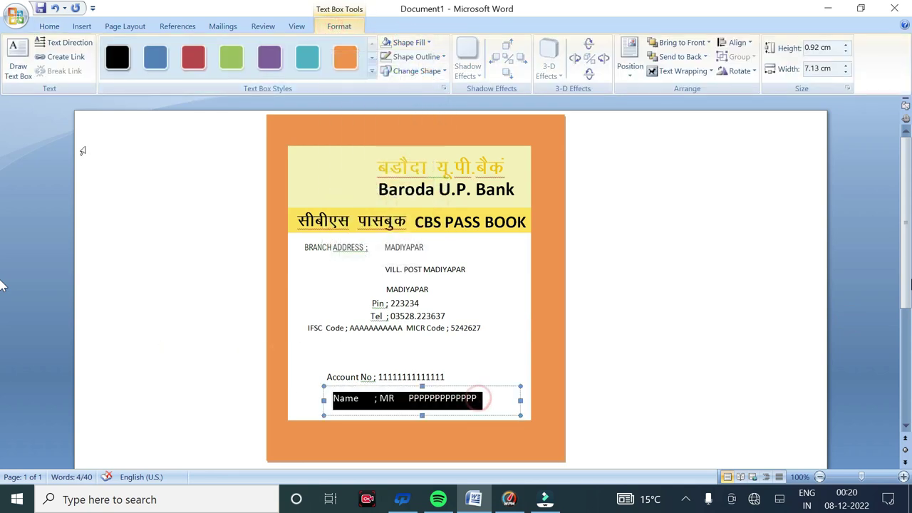
pyautogui.click(49, 26)
pyautogui.click(233, 48)
# Nudge the Name box so it sits directly beneath the Account No line
pyautogui.click(474, 397)
pyautogui.click(476, 387)
pyautogui.hotkey('ctrl', 'Left')
pyautogui.hotkey('ctrl', 'Left')
pyautogui.hotkey('ctrl', 'Left')
pyautogui.hotkey('ctrl', 'Left')
pyautogui.hotkey('ctrl', 'Left')
pyautogui.hotkey('ctrl', 'Left')
pyautogui.hotkey('ctrl', 'Up')
pyautogui.hotkey('ctrl', 'Up')
pyautogui.hotkey('ctrl', 'Up')
pyautogui.hotkey('ctrl', 'Up')
pyautogui.hotkey('ctrl', 'Up')
pyautogui.hotkey('ctrl', 'Up')
pyautogui.hotkey('ctrl', 'Up')
pyautogui.hotkey('ctrl', 'Up')
pyautogui.hotkey('ctrl', 'Right')
pyautogui.hotkey('ctrl', 'Right')
pyautogui.hotkey('ctrl', 'Down')
pyautogui.hotkey('ctrl', 'Down')
pyautogui.click(607, 390)
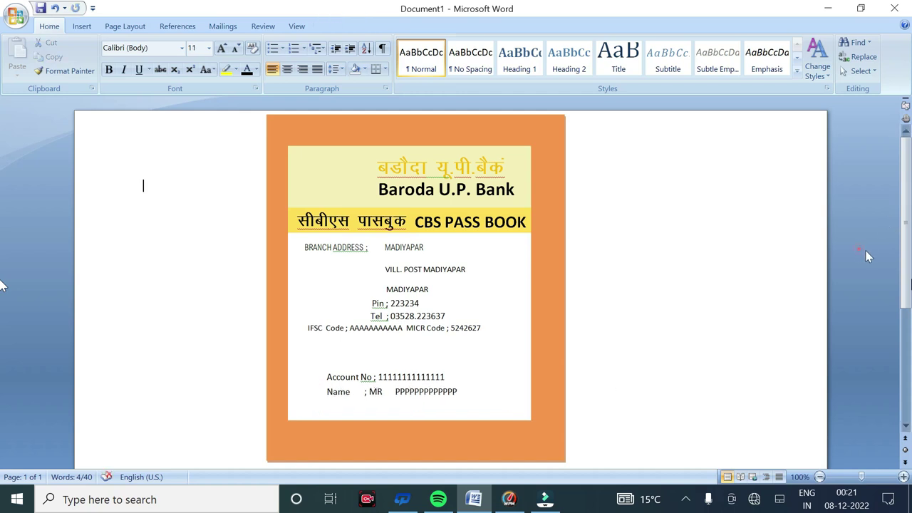
pyautogui.click(366, 391)
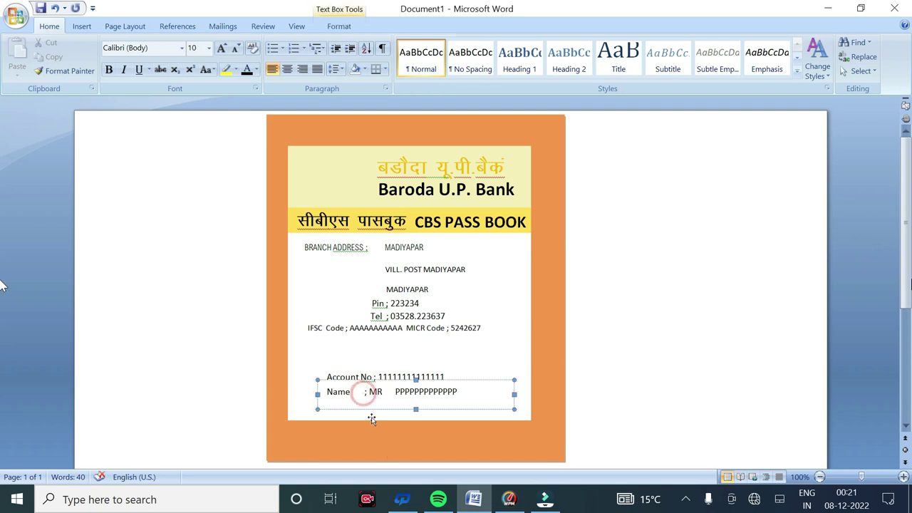
pyautogui.click(861, 320)
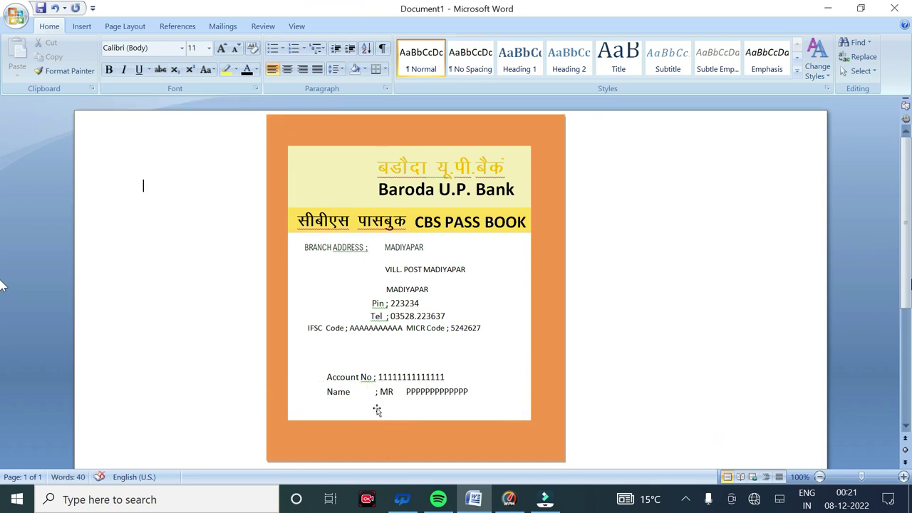
# Lengthen the white passbook panel by dragging its bottom edge down
pyautogui.click(377, 410)
pyautogui.moveTo(408, 421); pyautogui.dragTo(408, 447)
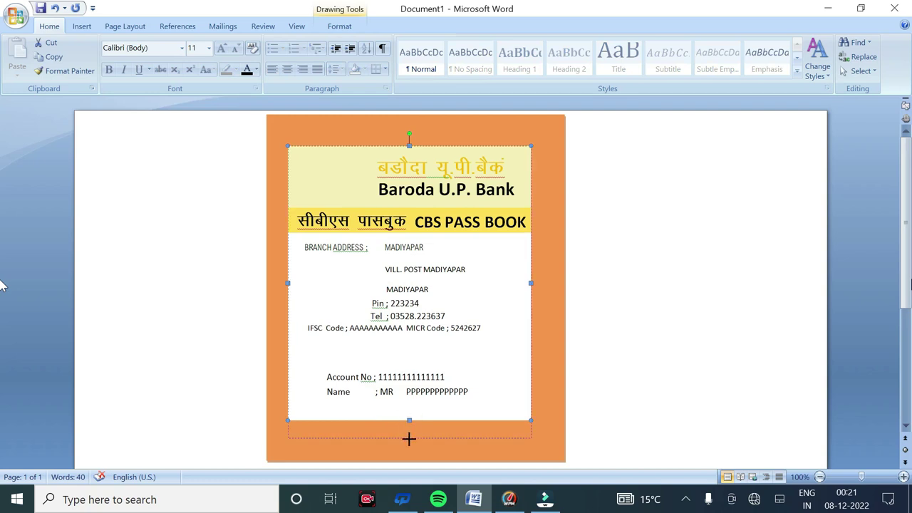
pyautogui.click(864, 354)
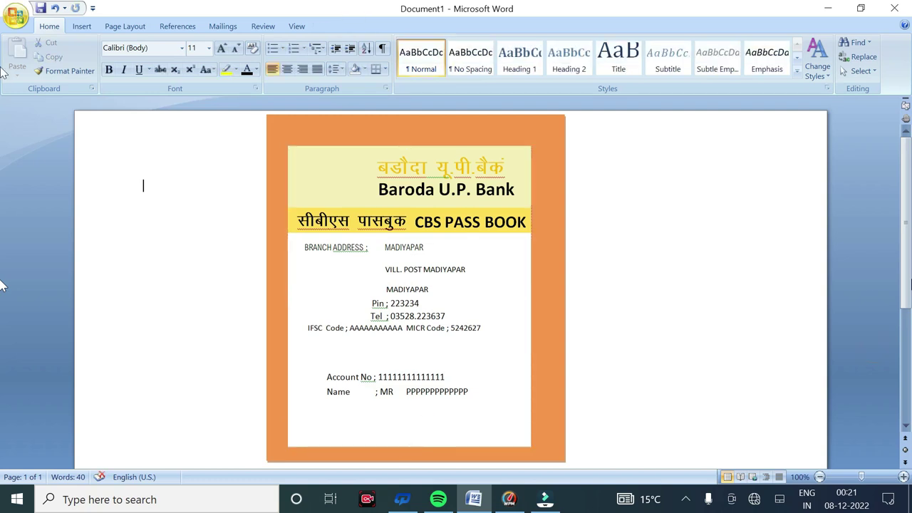
# Draw a text box near the panel's bottom and type 'IFSC ; AAAAAAA'
pyautogui.click(81, 26)
pyautogui.click(192, 57)
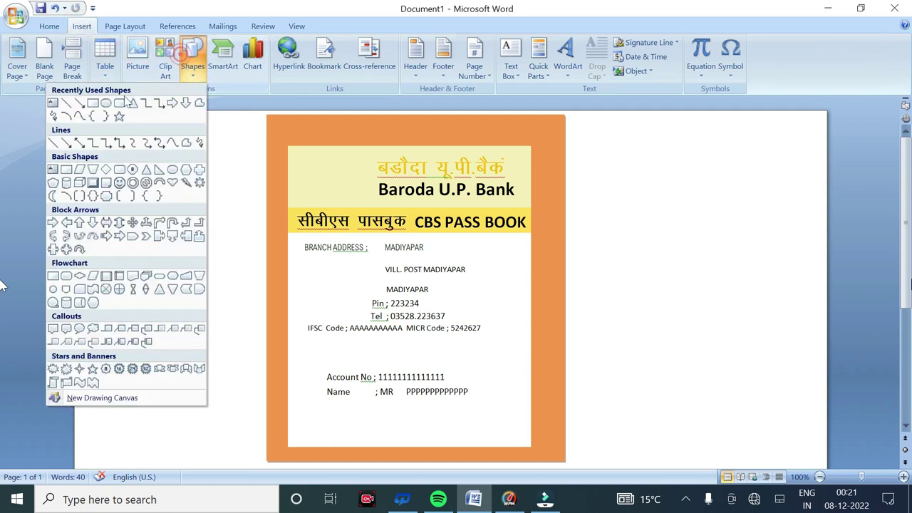
pyautogui.click(54, 108)
pyautogui.moveTo(344, 415); pyautogui.dragTo(511, 440)
pyautogui.write('IFSC')
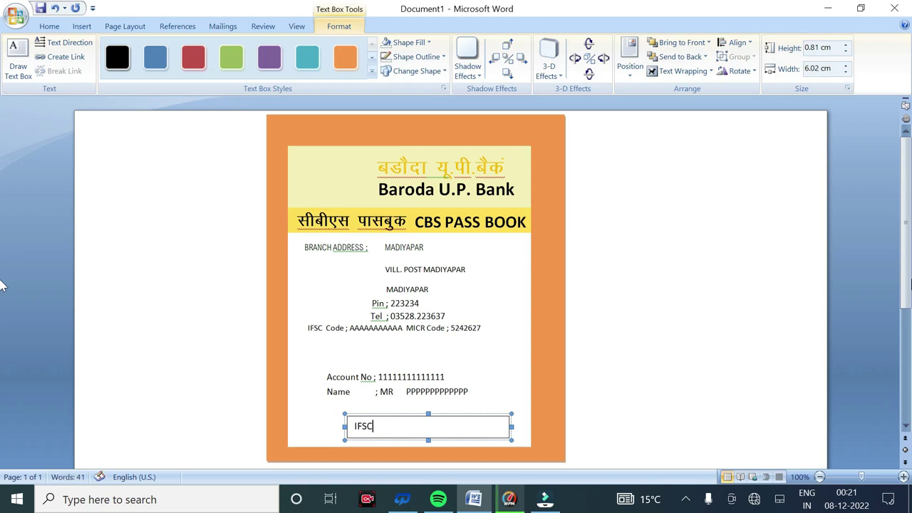
pyautogui.write(' ; ')
pyautogui.write('AAAAAAA')
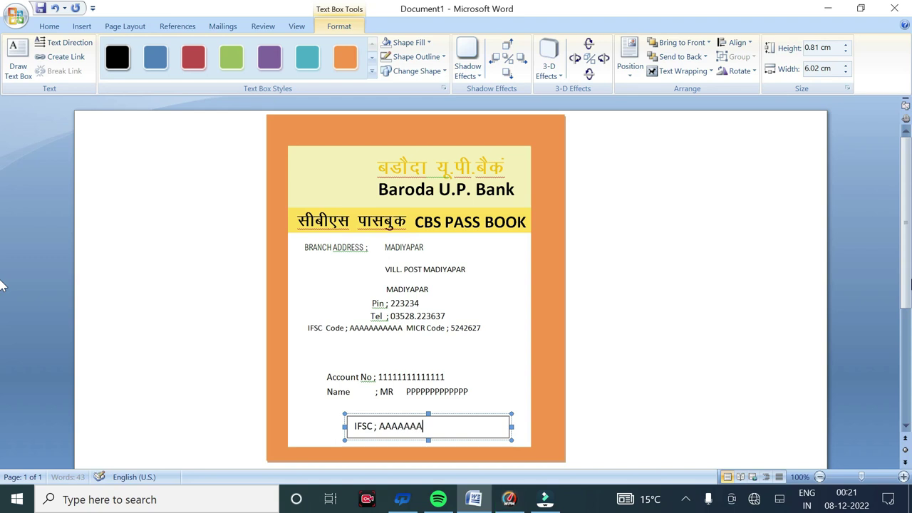
pyautogui.write('AAAA')
# Make the IFSC line bold and remove its box outline
pyautogui.moveTo(449, 426); pyautogui.dragTo(355, 426)
pyautogui.click(44, 23)
pyautogui.click(108, 69)
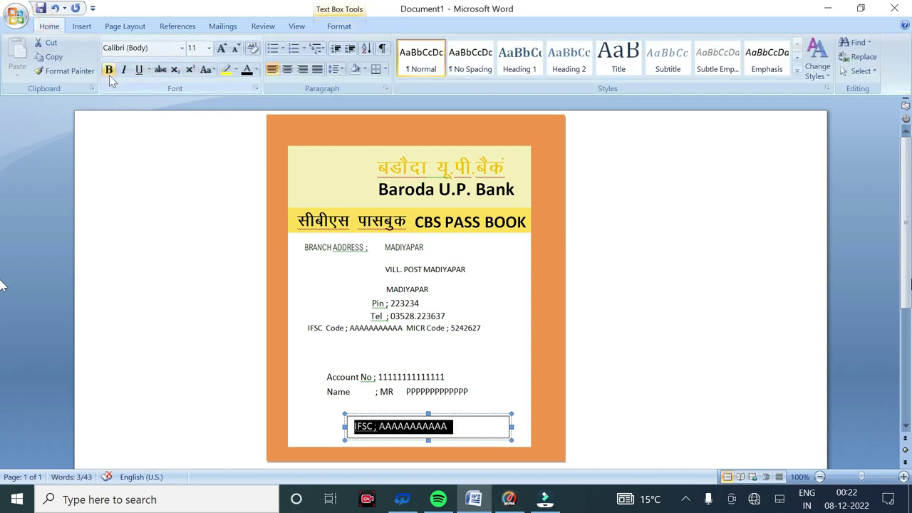
pyautogui.click(458, 427)
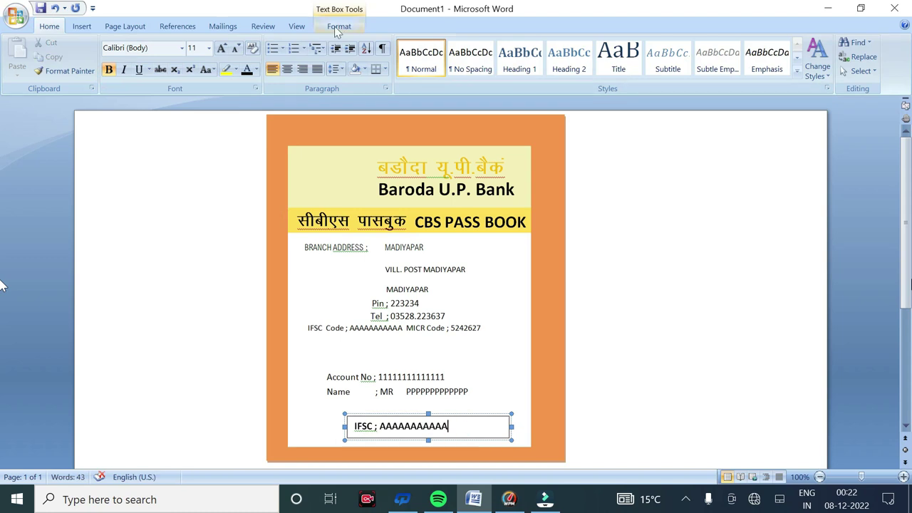
pyautogui.click(339, 25)
pyautogui.click(417, 56)
pyautogui.click(386, 196)
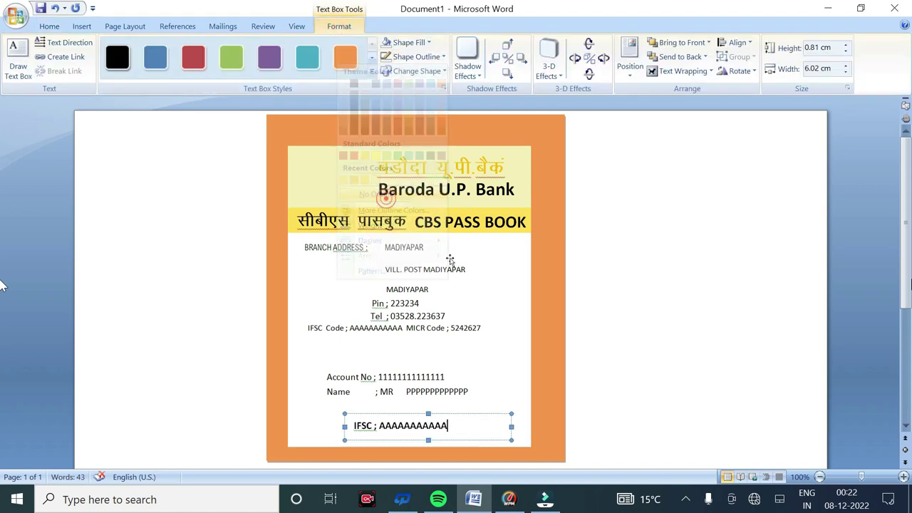
pyautogui.click(461, 416)
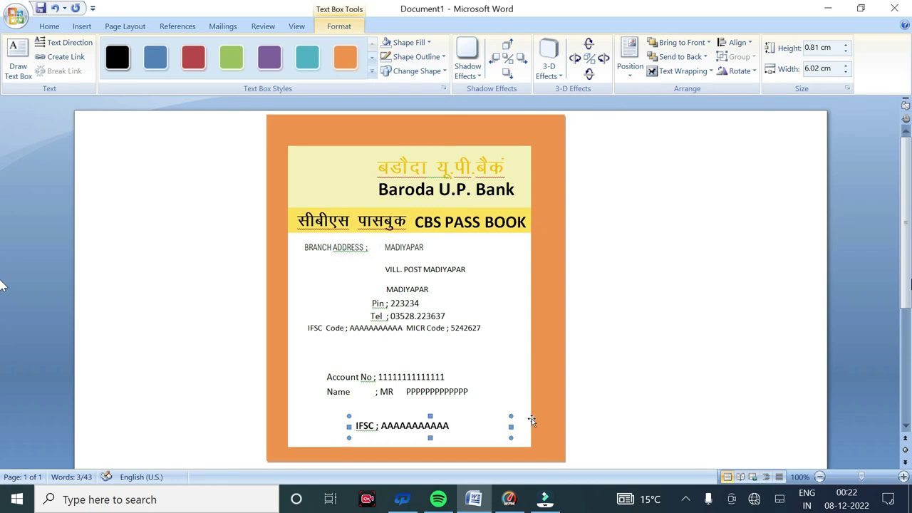
pyautogui.click(21, 288)
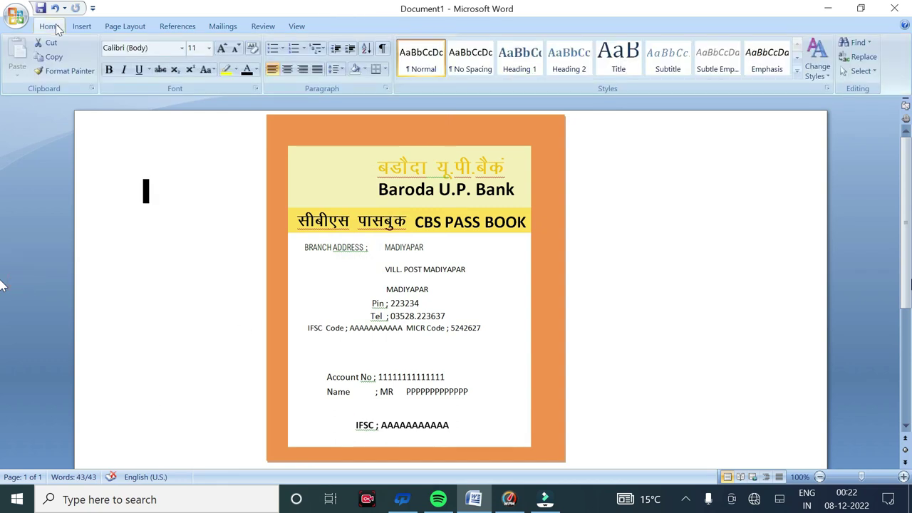
# Pick the Text Box shape again for the next line
pyautogui.click(82, 27)
pyautogui.click(192, 57)
pyautogui.click(48, 106)
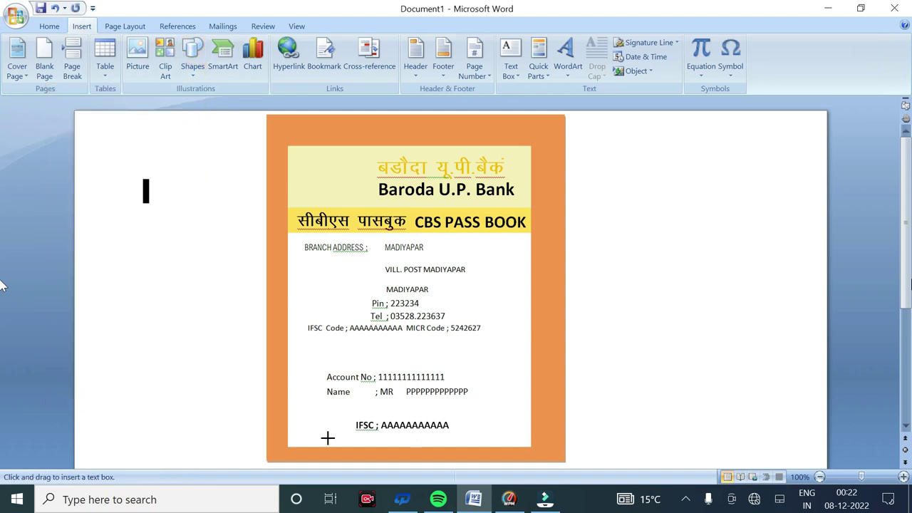
# Draw a thin text box along the panel's bottom and type the nomination note in tiny text
pyautogui.moveTo(306, 436); pyautogui.dragTo(518, 446)
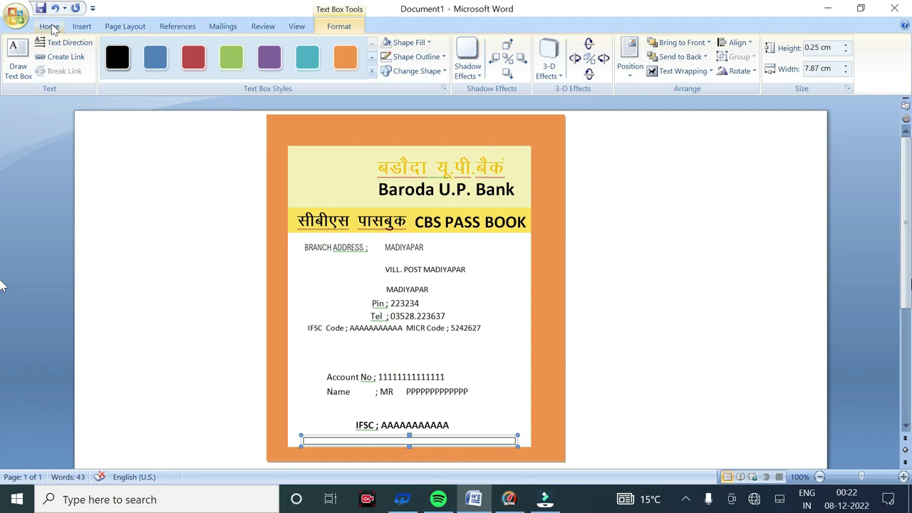
pyautogui.click(49, 27)
pyautogui.write('7')
pyautogui.press('Return')
pyautogui.click(190, 47)
pyautogui.write('4')
pyautogui.press('Return')
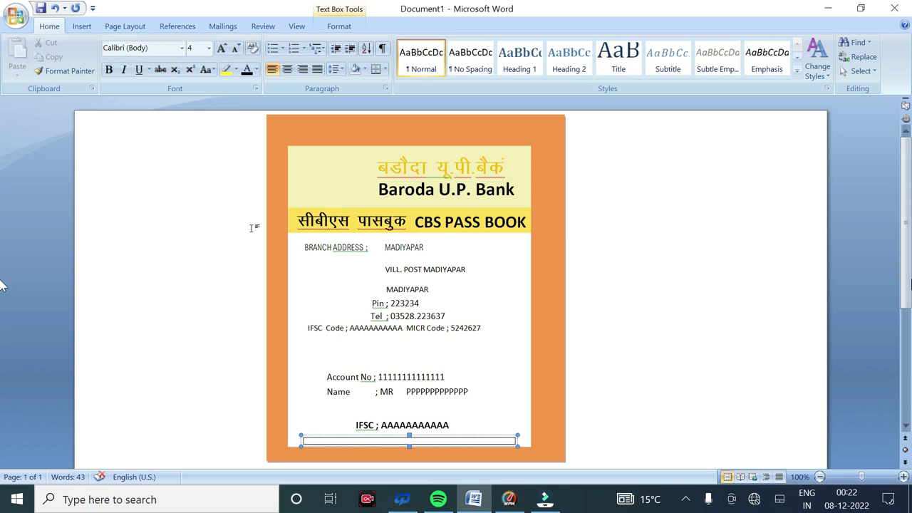
pyautogui.write('__')
pyautogui.write('_')
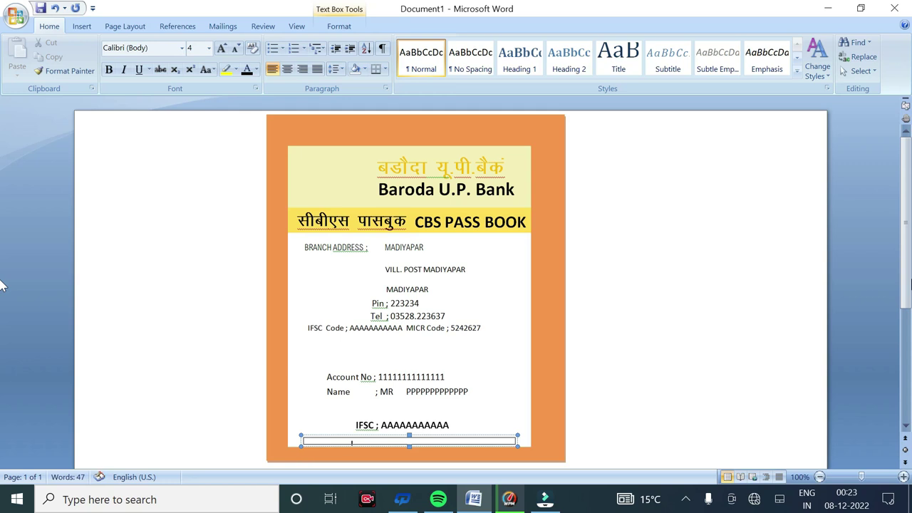
pyautogui.write('_')
pyautogui.write('1')
pyautogui.hotkey('shift', 'Home')
# Set the nomination text box to No Fill and No Outline
pyautogui.click(82, 26)
pyautogui.click(49, 26)
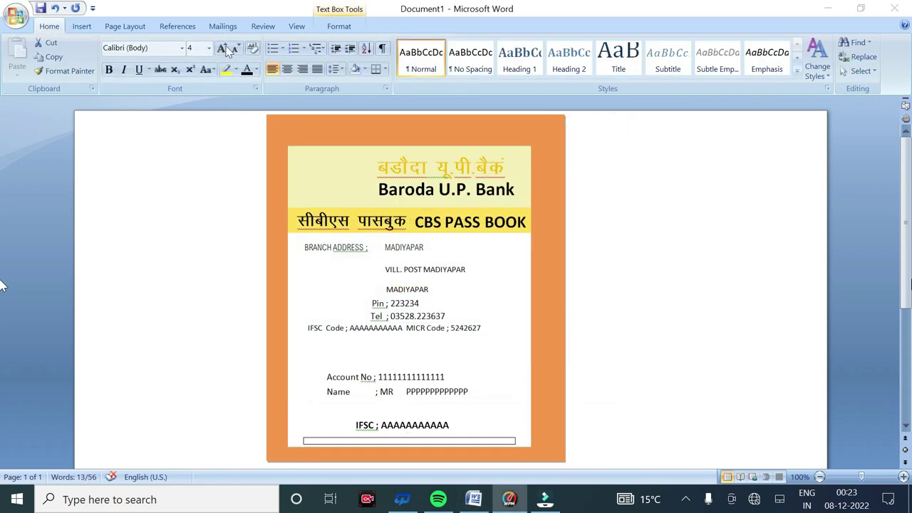
pyautogui.click(340, 26)
pyautogui.click(408, 42)
pyautogui.click(344, 183)
pyautogui.click(414, 56)
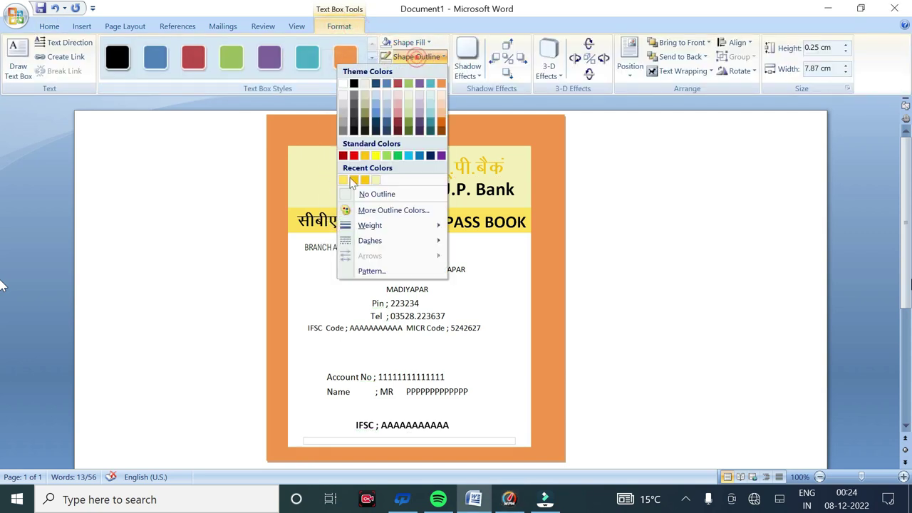
pyautogui.click(372, 191)
# Enlarge the nomination text to 7 pt, widen the box to one line, and nudge it up
pyautogui.moveTo(409, 446); pyautogui.dragTo(408, 465)
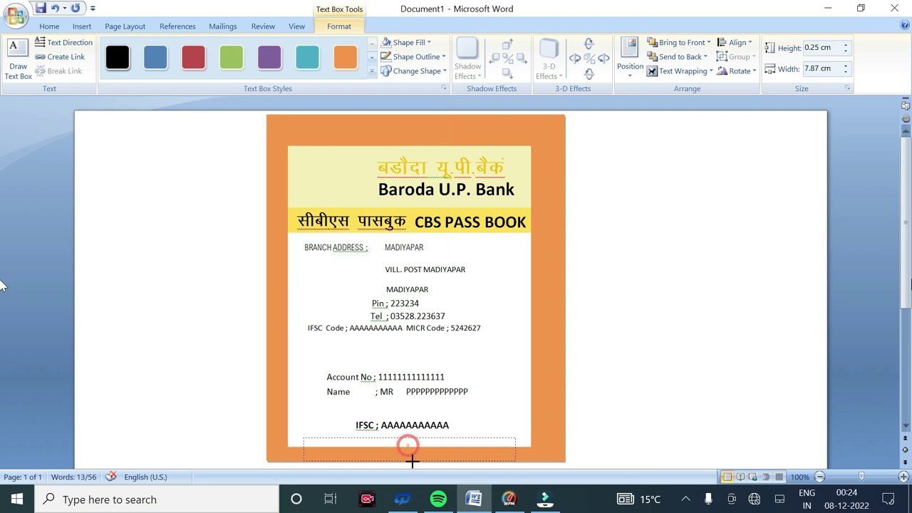
pyautogui.hotkey('ctrl', 'a')
pyautogui.click(49, 27)
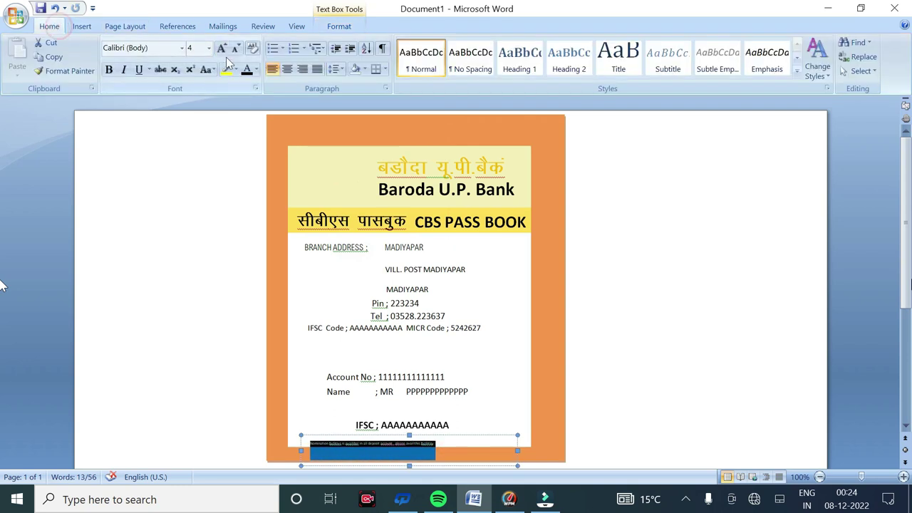
pyautogui.click(223, 50)
pyautogui.click(222, 49)
pyautogui.click(223, 50)
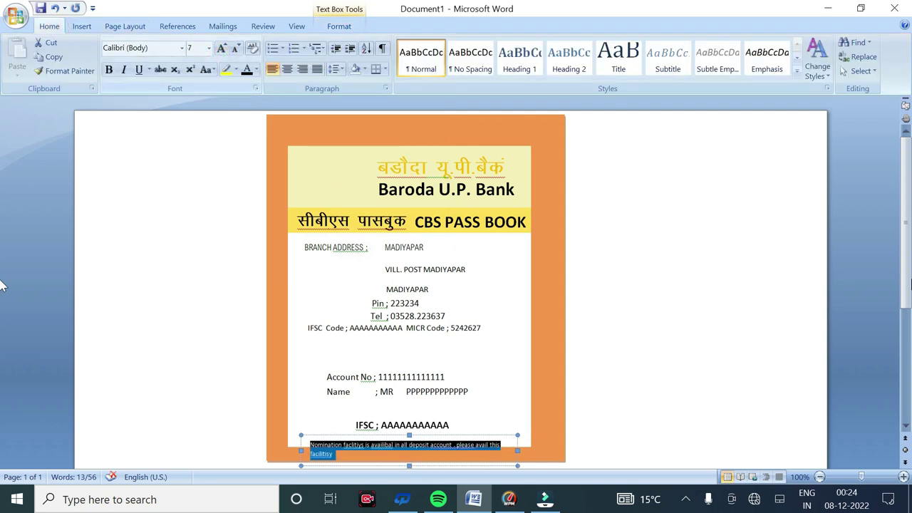
pyautogui.moveTo(518, 451); pyautogui.dragTo(538, 451)
pyautogui.click(439, 464)
pyautogui.press('Up')
pyautogui.press('Up')
pyautogui.press('Up')
pyautogui.press('Up')
pyautogui.press('Up')
pyautogui.press('Up')
# Make the nomination text bold and nudge its box left
pyautogui.moveTo(540, 442); pyautogui.dragTo(623, 443)
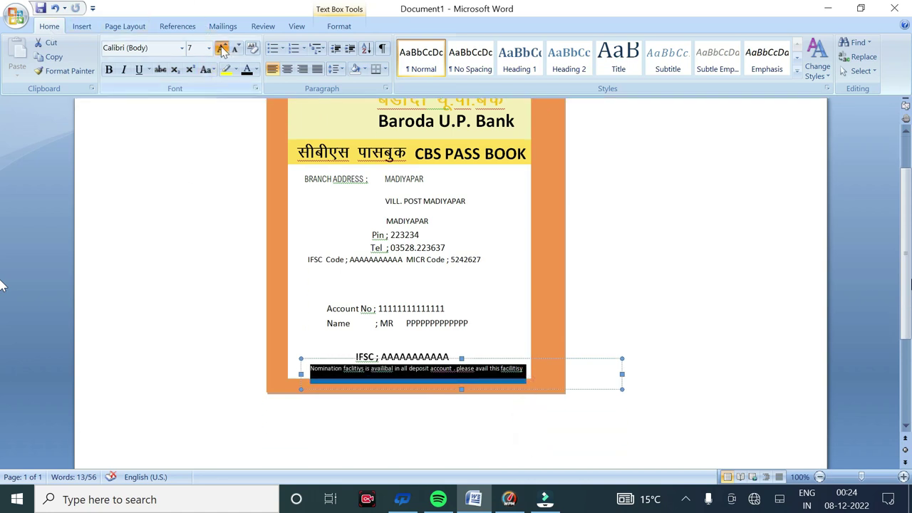
pyautogui.click(221, 48)
pyautogui.click(568, 372)
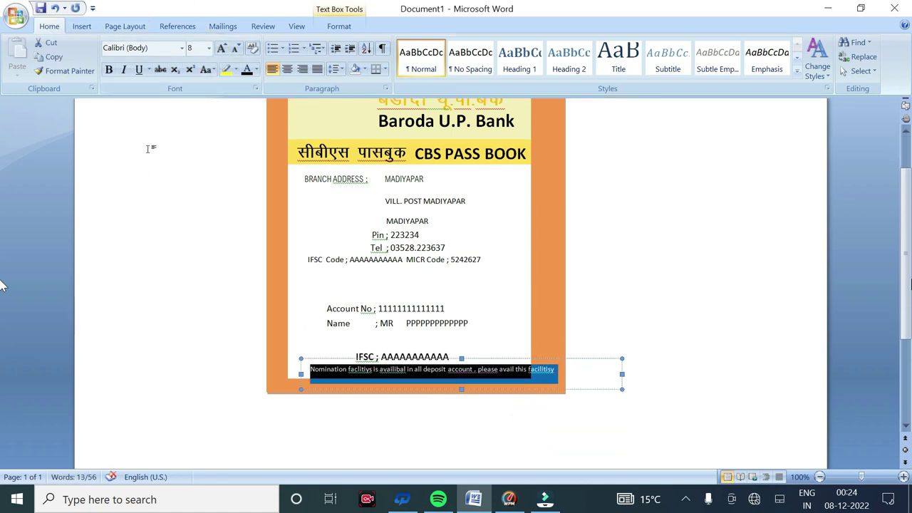
pyautogui.click(108, 69)
pyautogui.click(576, 375)
pyautogui.click(587, 387)
pyautogui.press('Left')
pyautogui.press('Left')
pyautogui.press('Left')
pyautogui.press('Left')
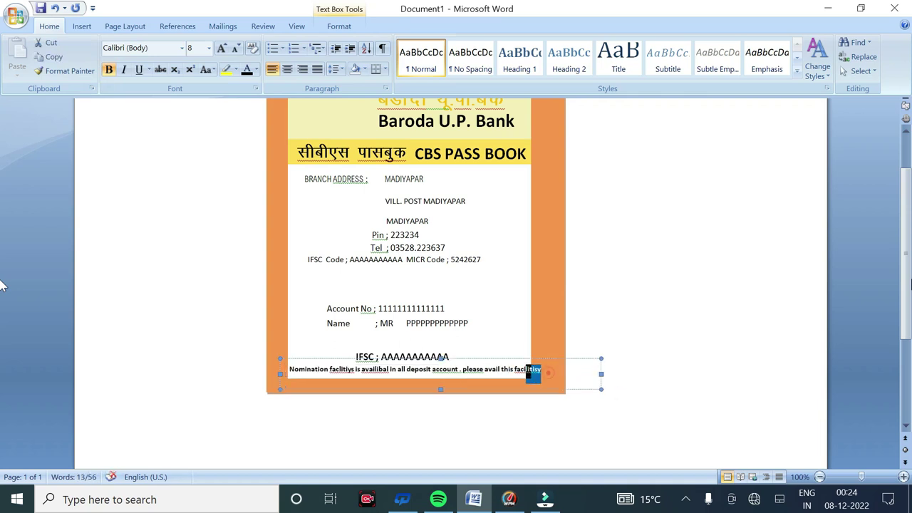
# Return the nomination text to 7 pt and centre the box under the IFSC line
pyautogui.tripleClick(518, 370)
pyautogui.hotkey('ctrl', '[')
pyautogui.click(519, 373)
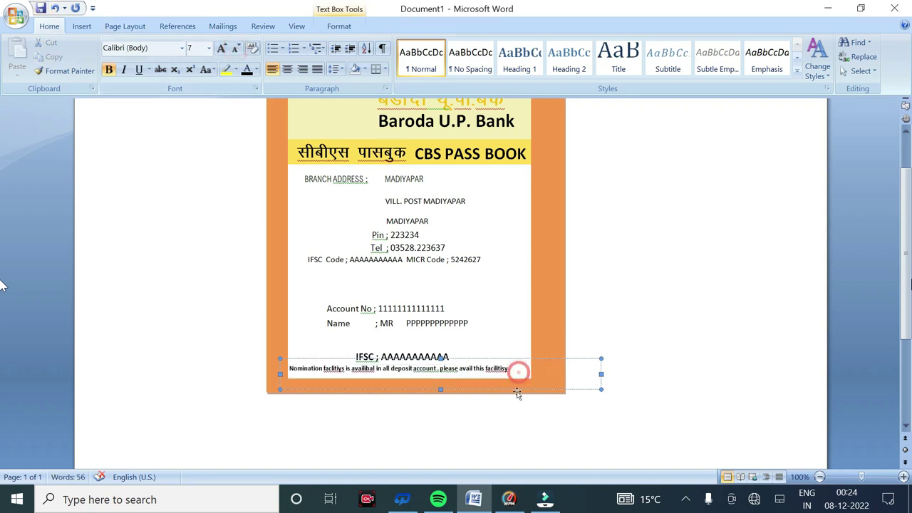
pyautogui.press('Right')
pyautogui.press('Right')
pyautogui.press('Right')
pyautogui.hotkey('ctrl', 'Down')
pyautogui.hotkey('ctrl', 'Right')
pyautogui.hotkey('ctrl', 'Right')
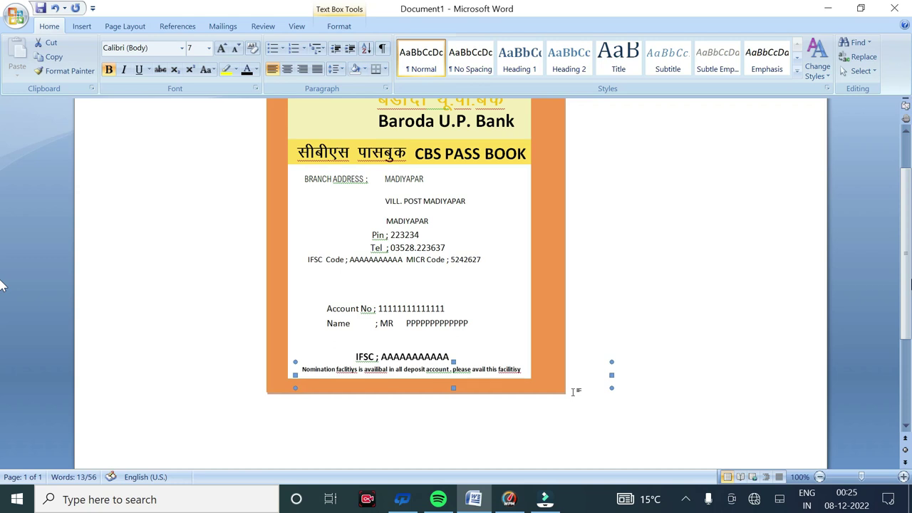
pyautogui.scroll(2, 549, 391)
pyautogui.click(540, 388)
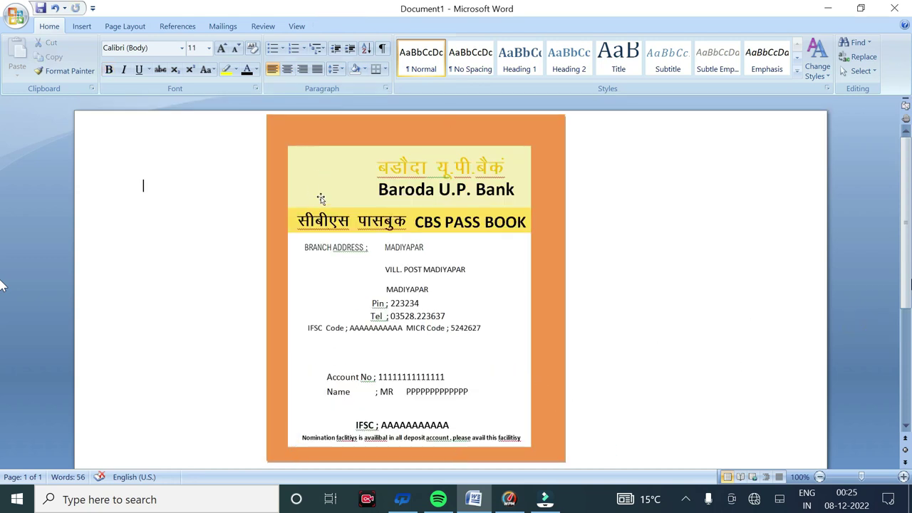
# Drag the orange frame's bottom edge further down
pyautogui.scroll(-1, 332, 230)
pyautogui.click(390, 426)
pyautogui.moveTo(416, 427); pyautogui.dragTo(416, 443)
pyautogui.click(865, 334)
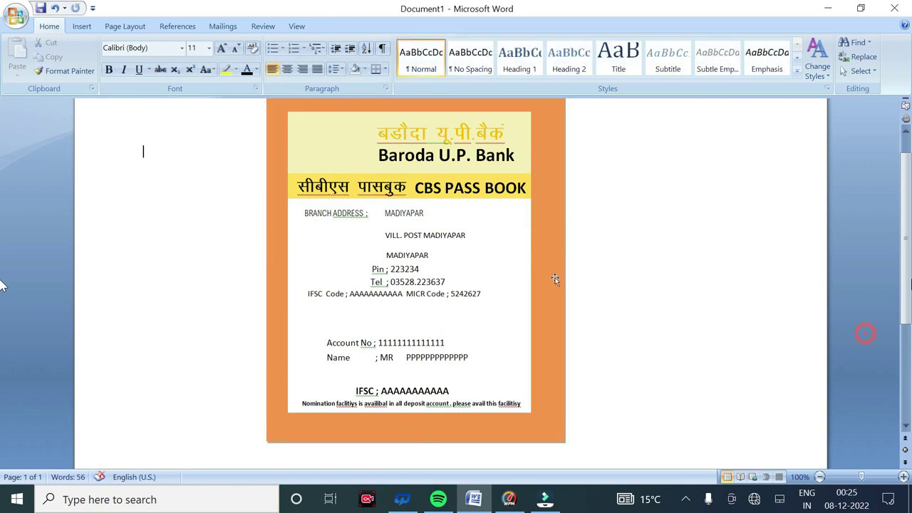
pyautogui.scroll(1, 555, 279)
# Draw a text box below the white panel and type 'Please do not fold Passbook'
pyautogui.click(82, 26)
pyautogui.click(193, 57)
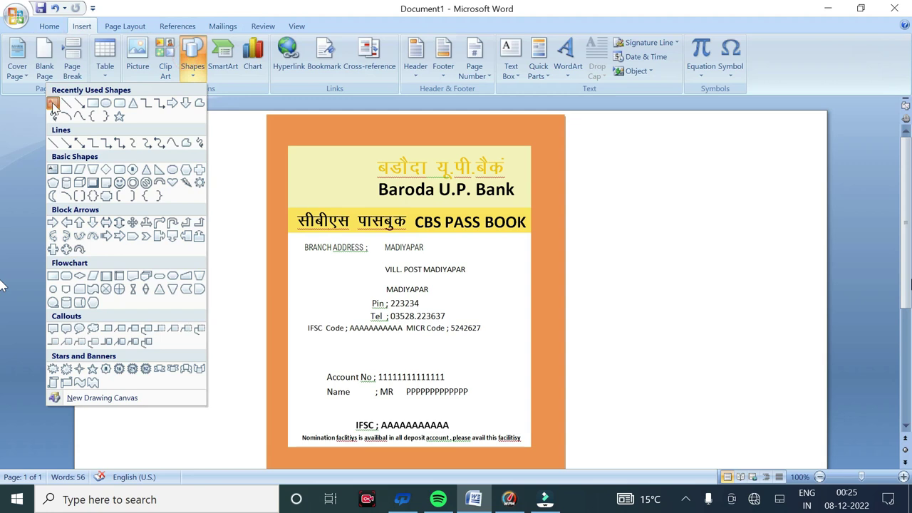
pyautogui.click(52, 105)
pyautogui.scroll(-2, 305, 305)
pyautogui.moveTo(326, 382); pyautogui.dragTo(504, 404)
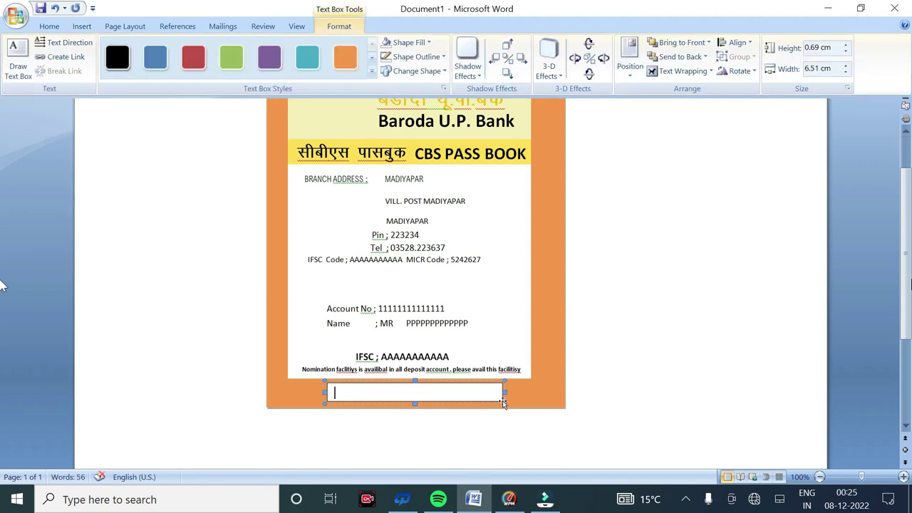
pyautogui.write('Pe do not fold Passbook')
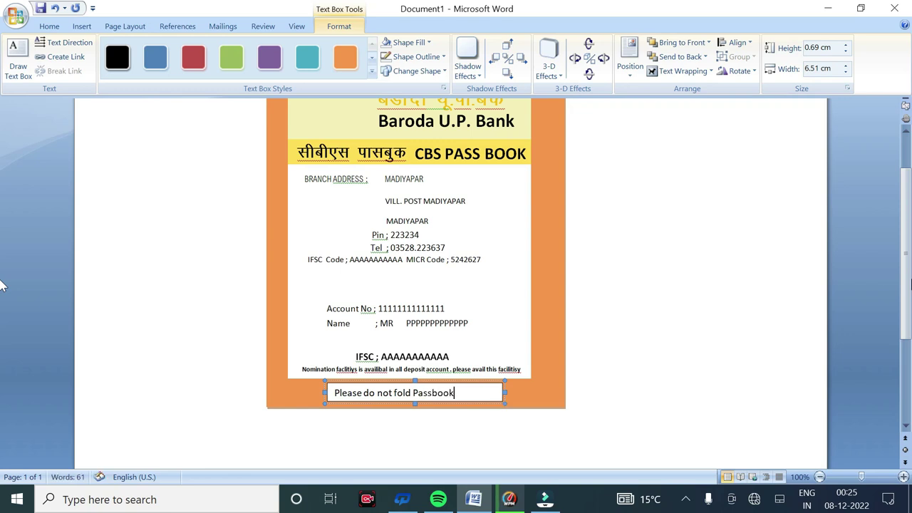
pyautogui.hotkey('ctrl', 'a')
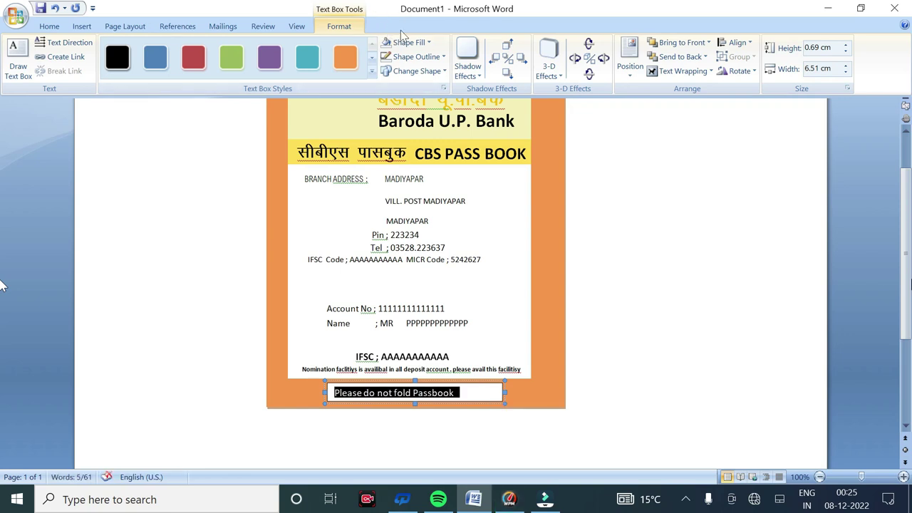
# Remove the footer box's white fill and its border
pyautogui.click(413, 41)
pyautogui.click(347, 180)
pyautogui.click(414, 56)
pyautogui.click(363, 194)
# Format the footer text as 14 pt, bold and white
pyautogui.click(50, 26)
pyautogui.click(220, 50)
pyautogui.click(221, 52)
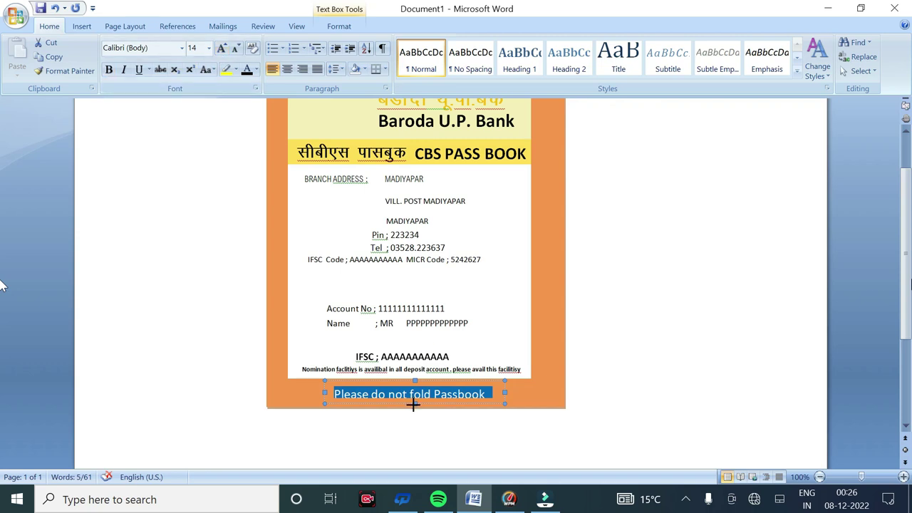
pyautogui.click(109, 69)
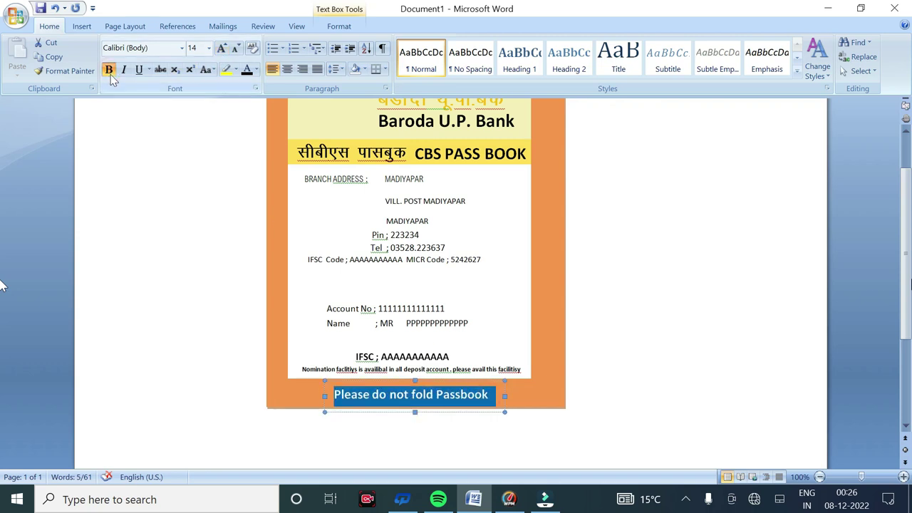
pyautogui.click(259, 72)
pyautogui.click(156, 108)
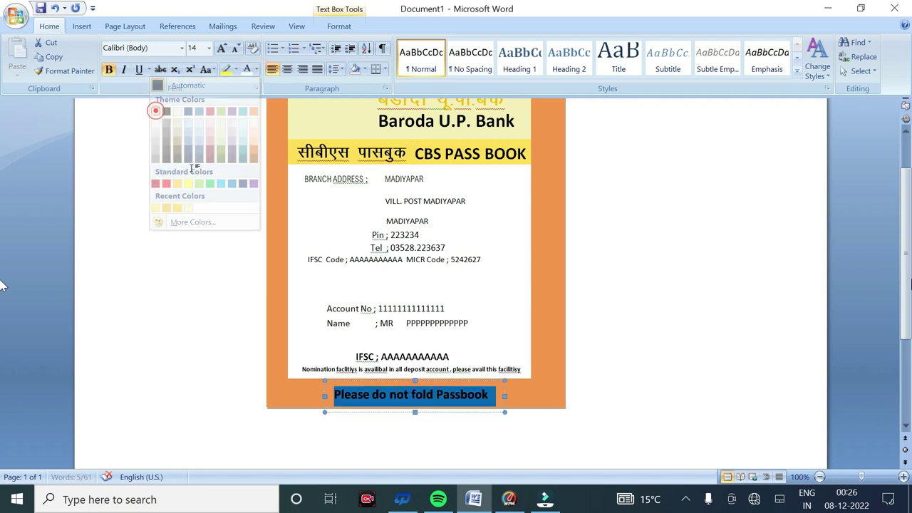
pyautogui.click(488, 394)
pyautogui.click(489, 414)
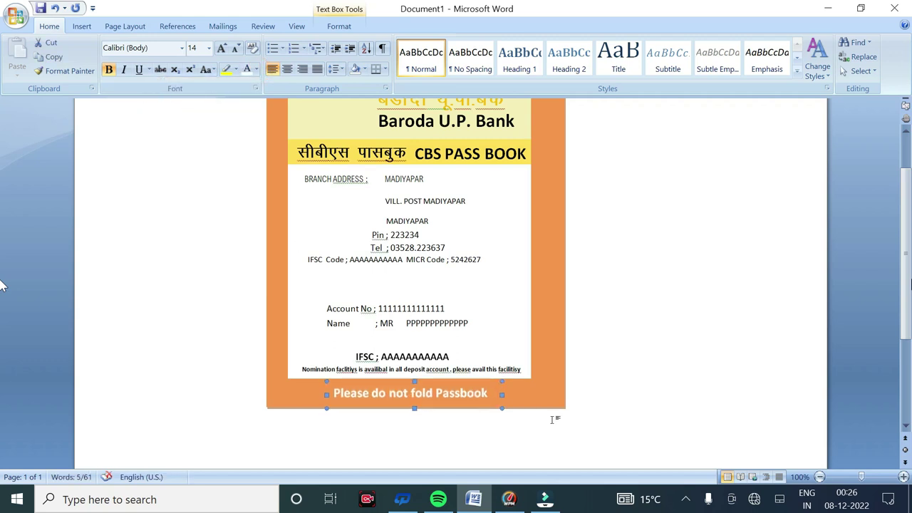
pyautogui.click(570, 347)
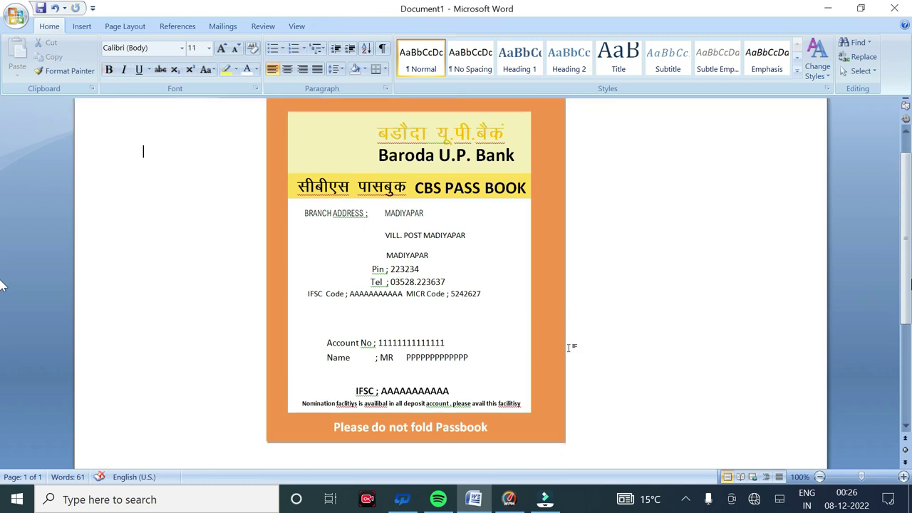
pyautogui.scroll(1, 570, 348)
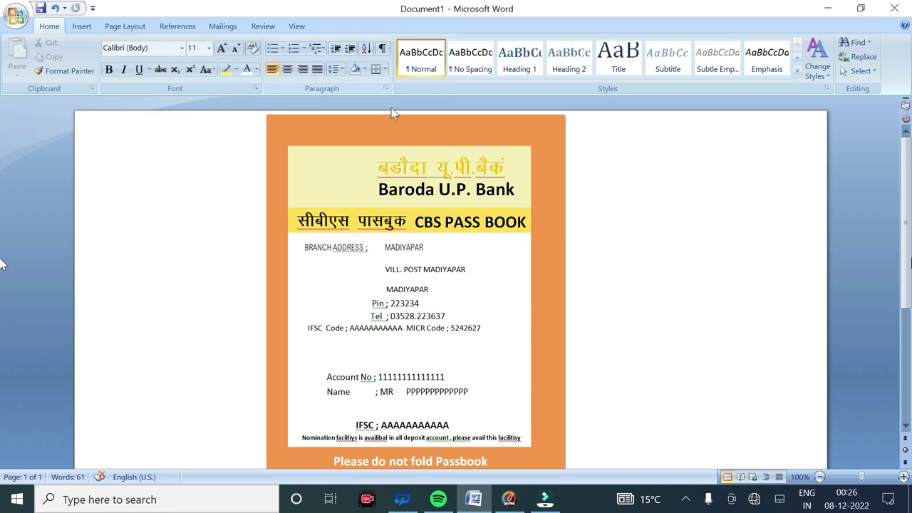
pyautogui.click(388, 136)
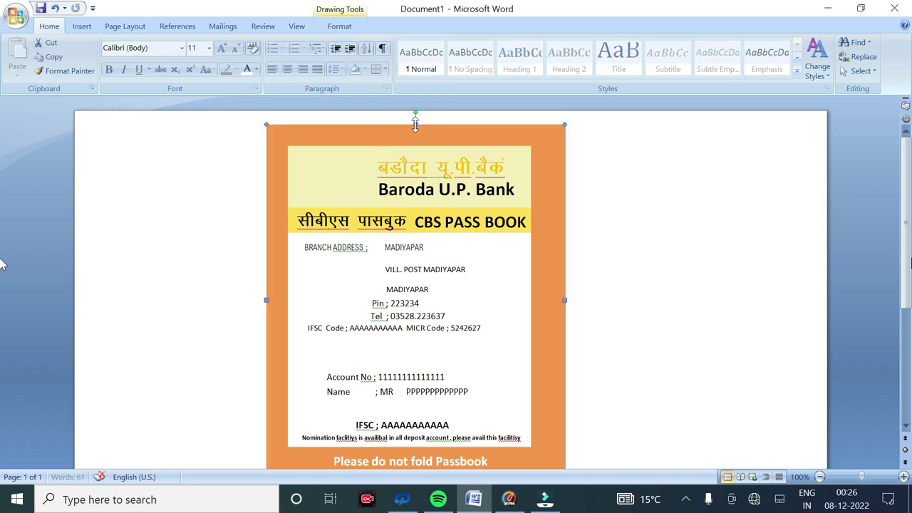
pyautogui.click(667, 189)
pyautogui.scroll(-1, 847, 192)
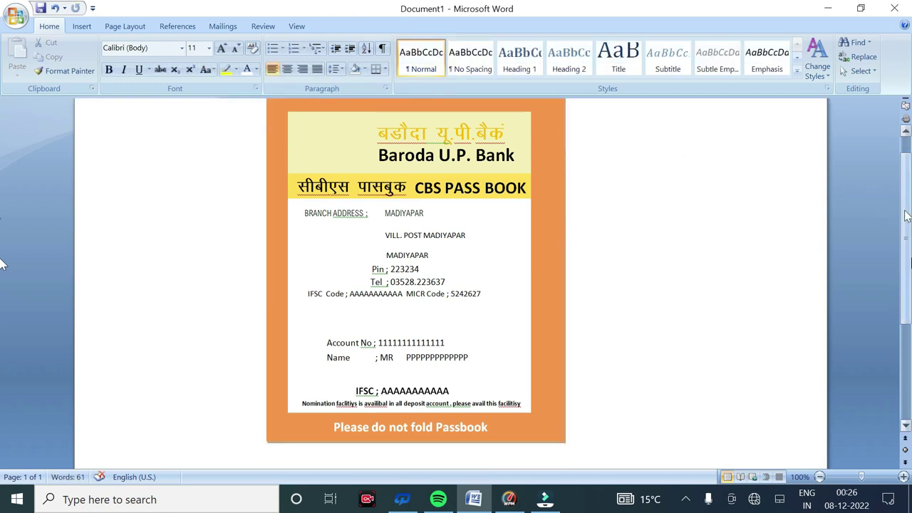